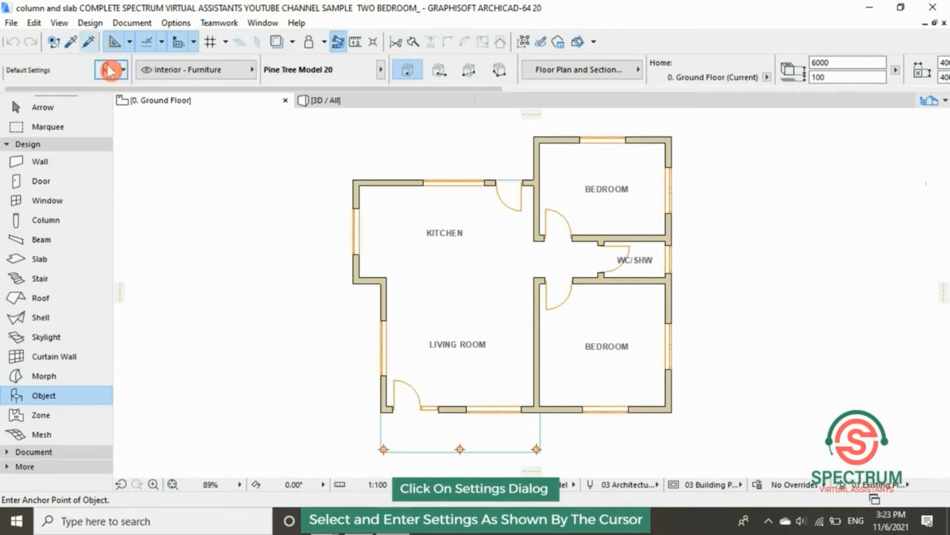
- Search the object library for "sofa" and choose Designer Sofa 02 20 as the default object
left_click(109, 71)
type("bed")
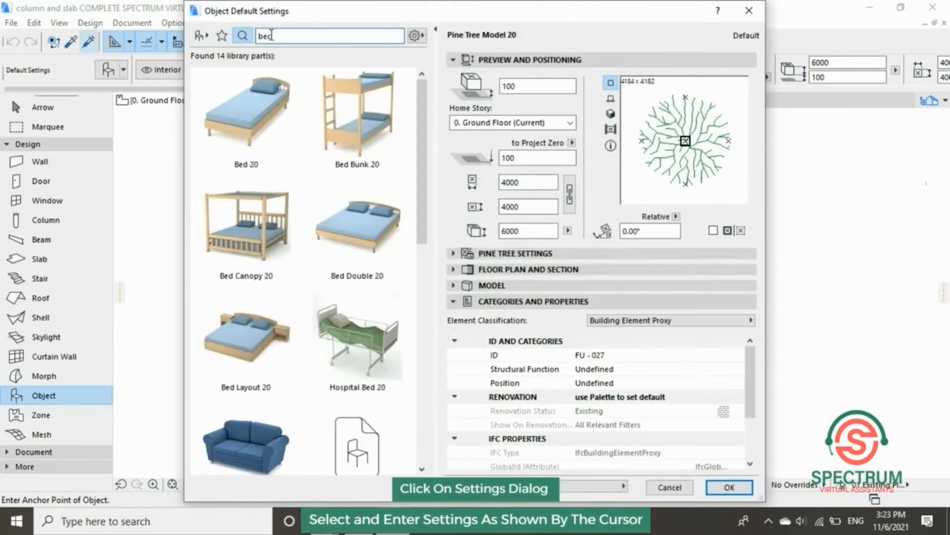
double_click(271, 36)
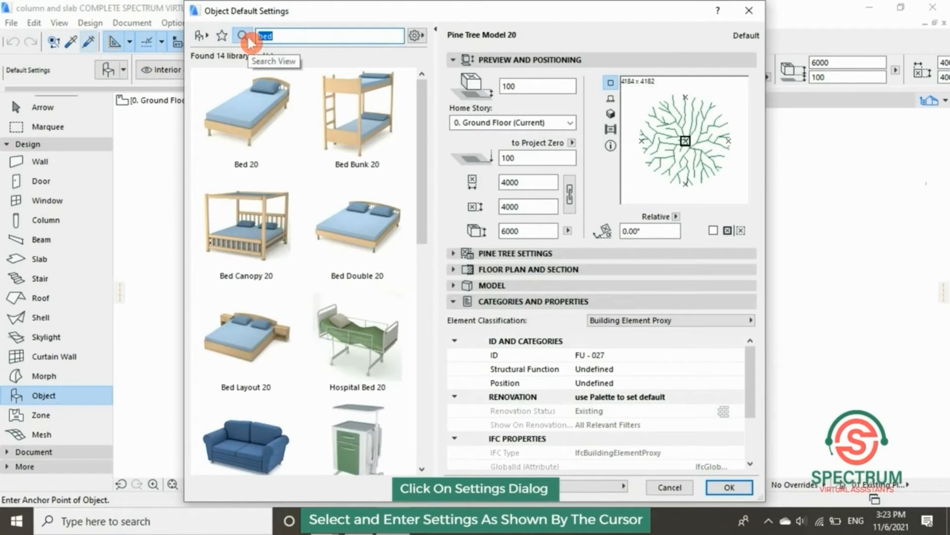
type("sofa")
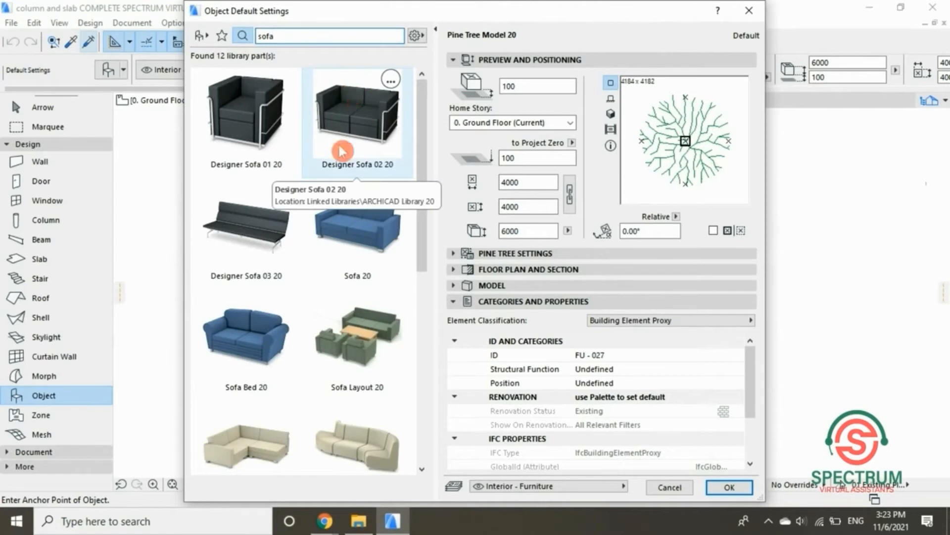
left_click(357, 115)
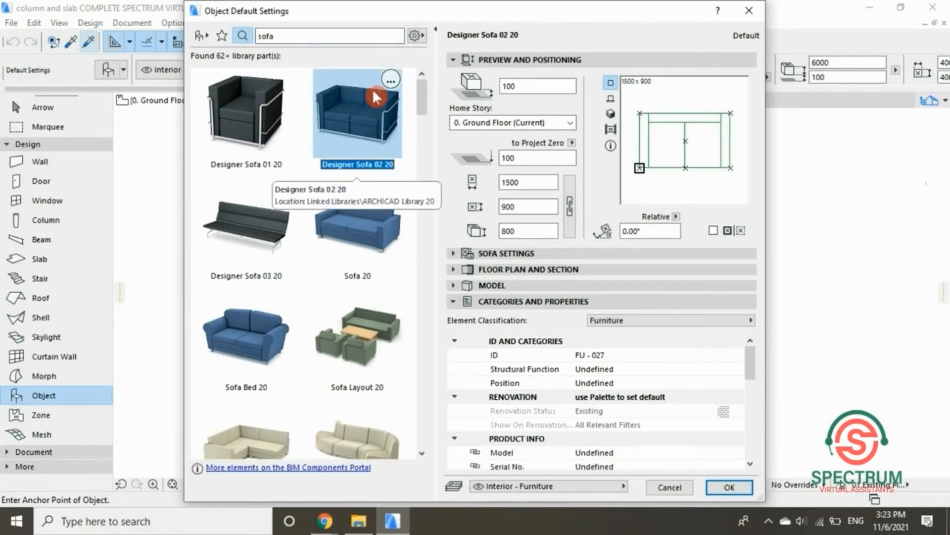
- Set the sofa's relative base height to 0 with Ground Floor as its home story, keeping its default dimensions
left_click(518, 85)
left_click_drag(518, 86, 485, 91)
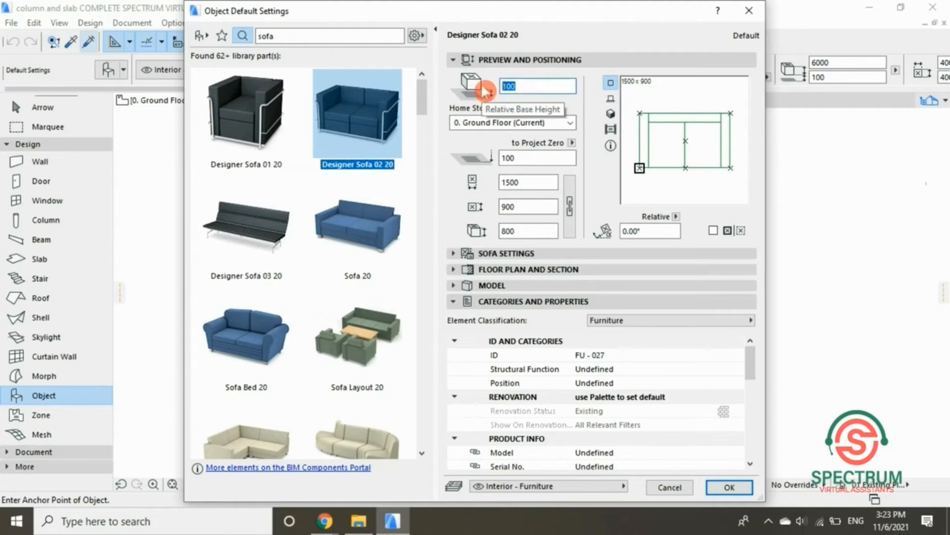
type("0")
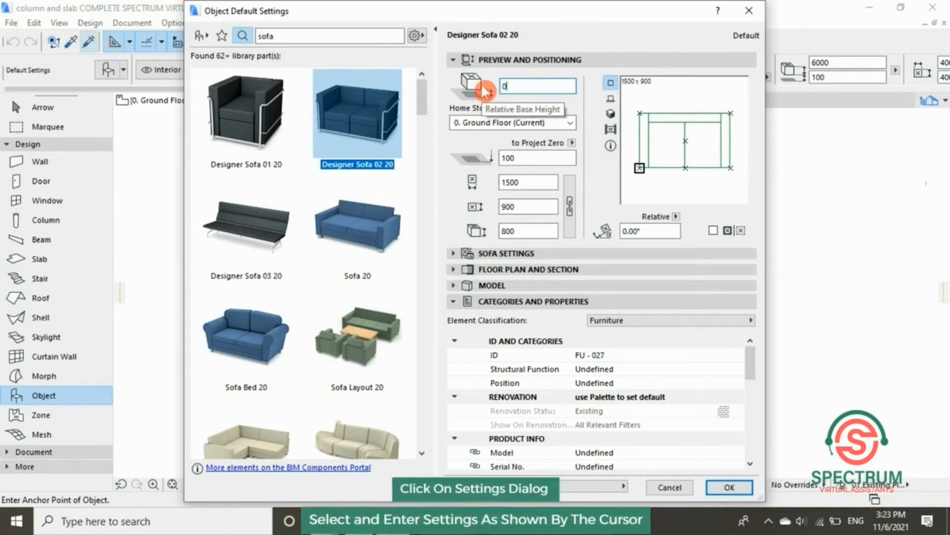
left_click(565, 123)
left_click(554, 158)
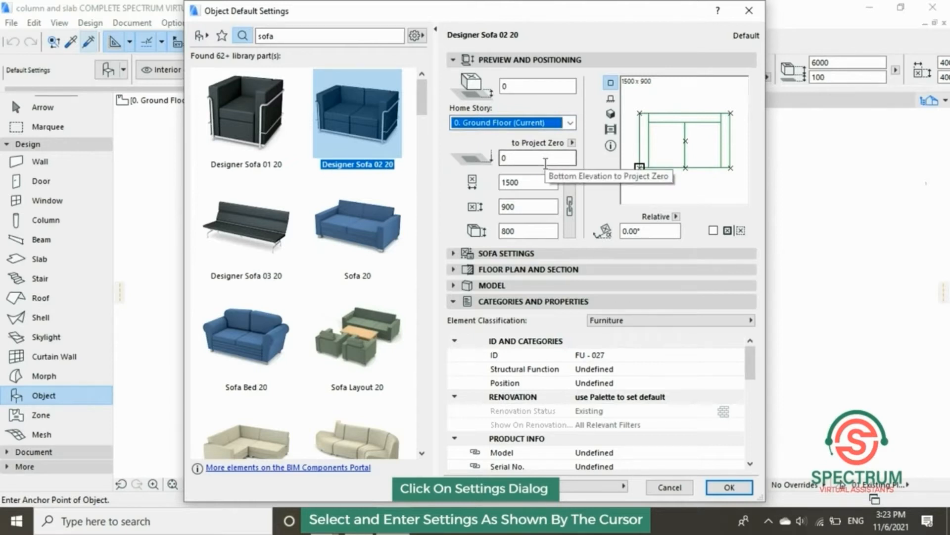
left_click(542, 189)
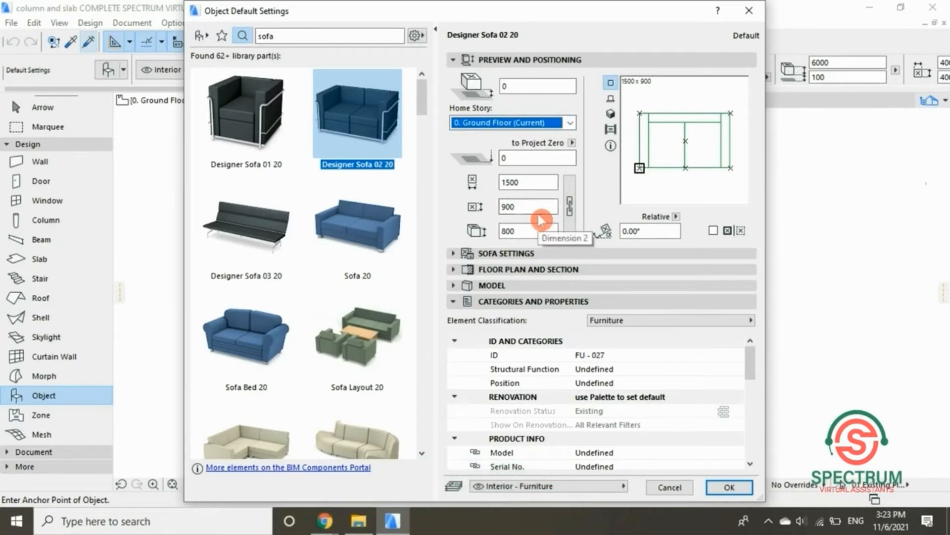
left_click(539, 235)
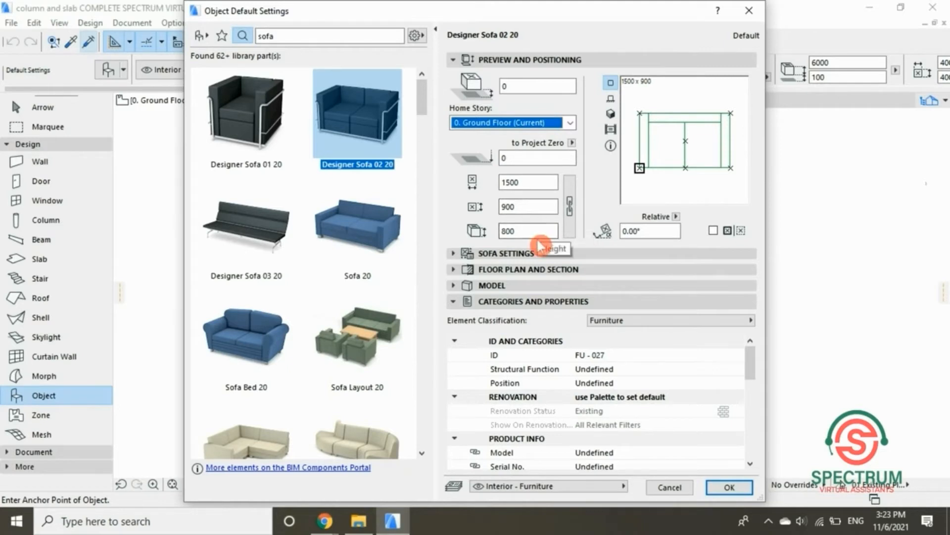
- Review the sofa's dimensions and minimal space, its floor plan and section display, and its model surface override
left_click(539, 59)
left_click(534, 76)
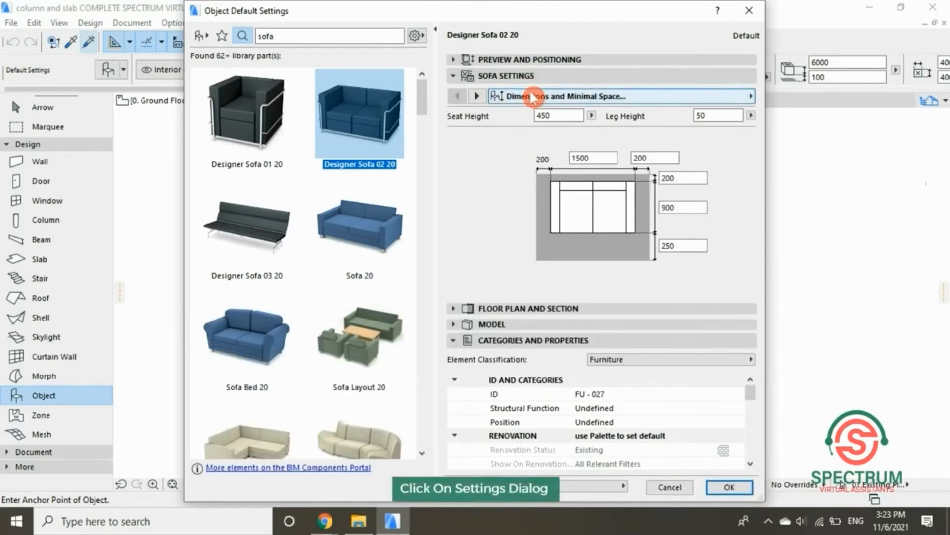
left_click(533, 97)
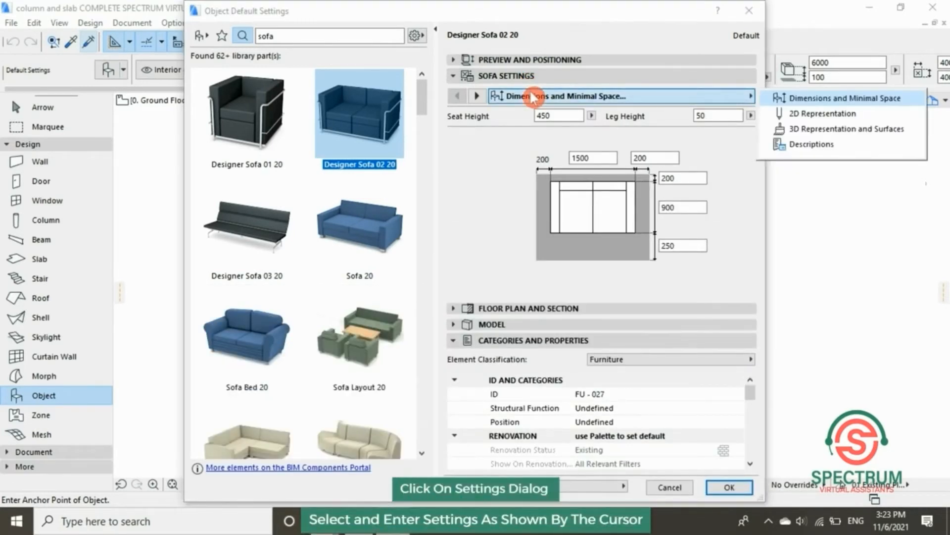
left_click(534, 97)
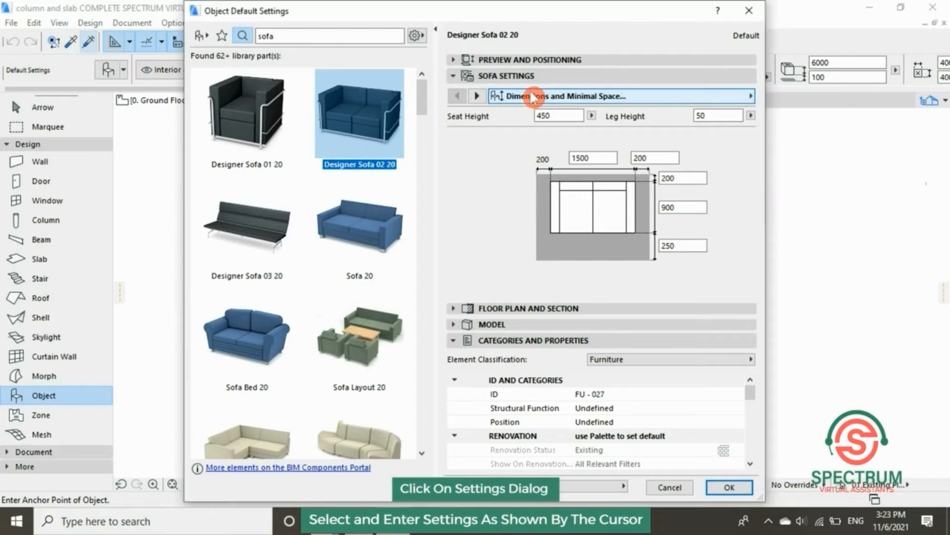
left_click(724, 97)
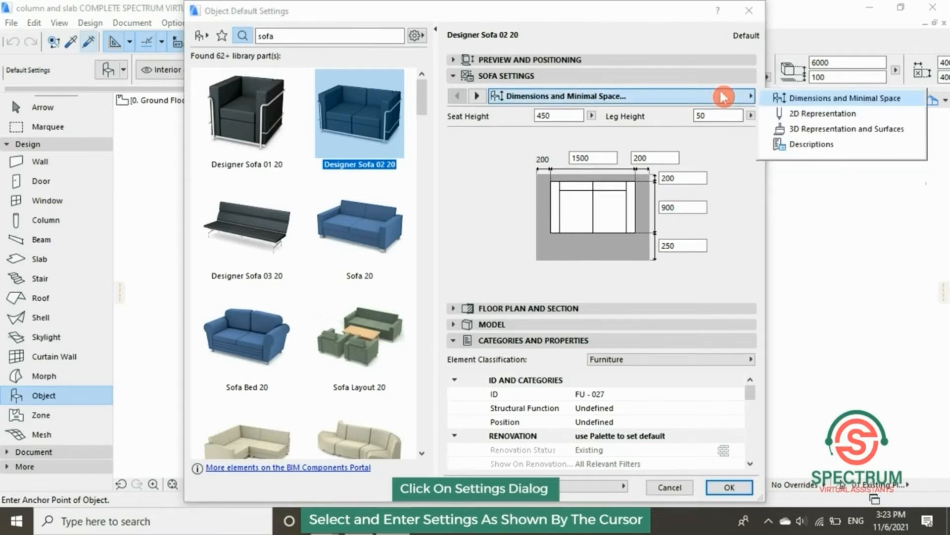
left_click(605, 81)
left_click(605, 81)
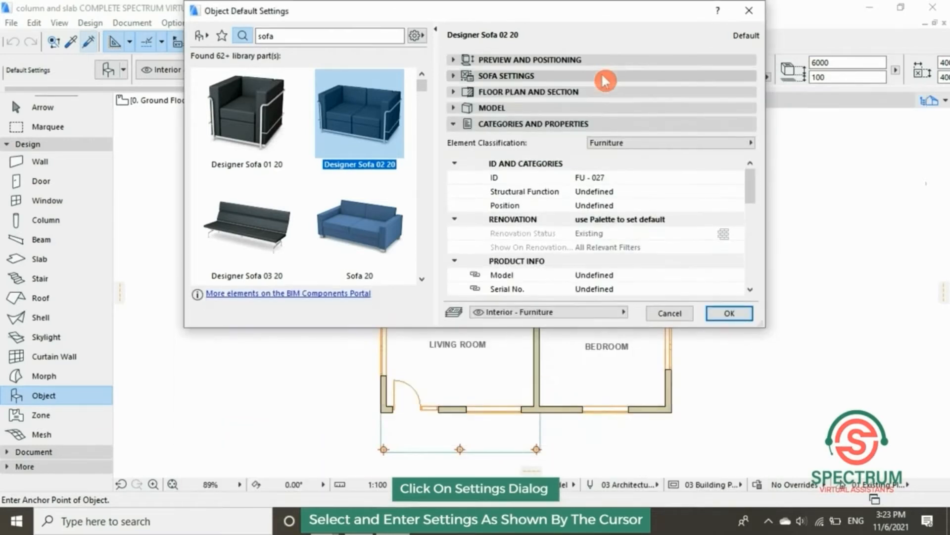
left_click(574, 93)
mouse_move(750, 120)
left_mouse_down()
mouse_move(757, 164)
mouse_move(753, 123)
left_mouse_up()
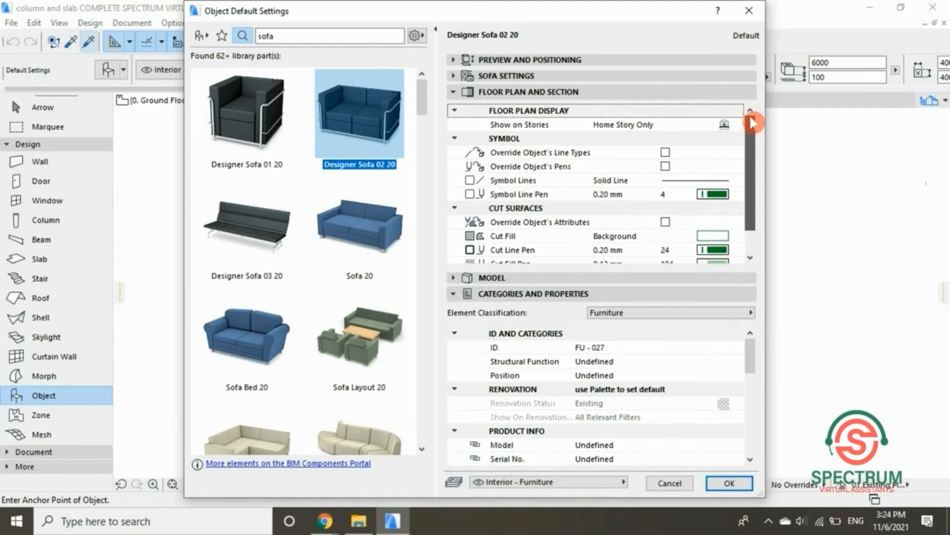
left_click(664, 93)
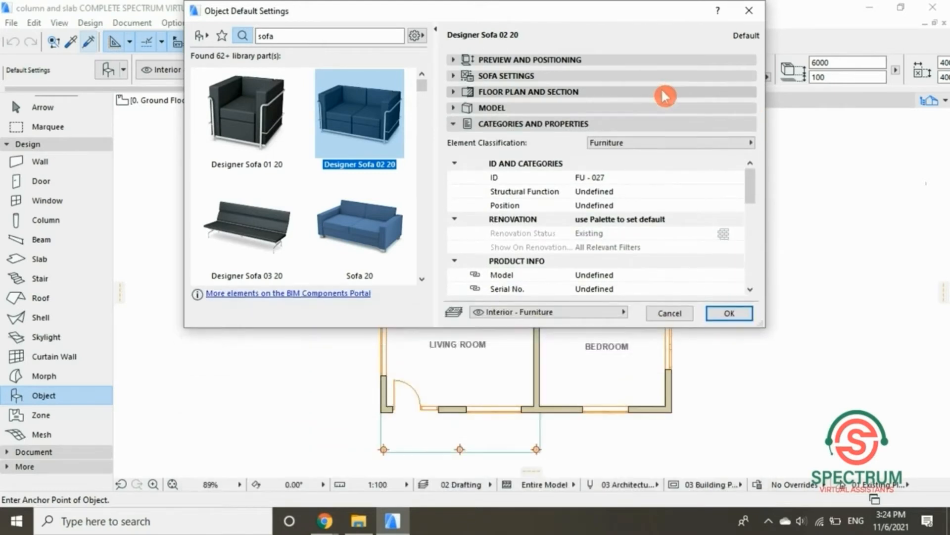
left_click(649, 109)
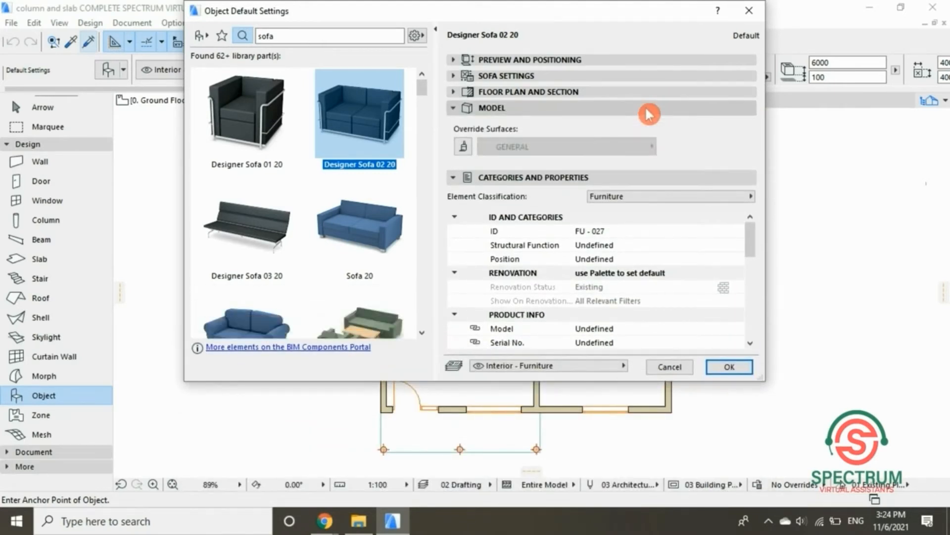
left_click(649, 111)
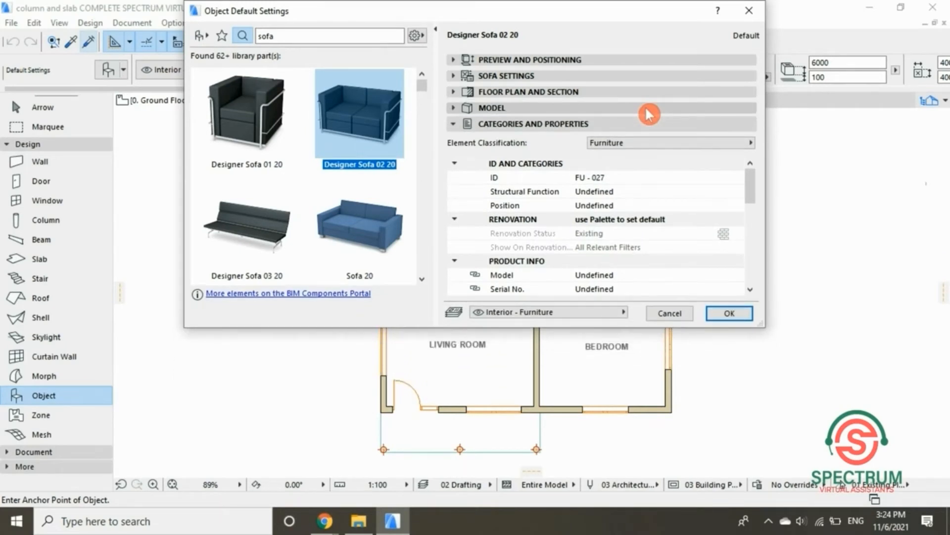
- Classify the sofa as Furniture on the Interior - Furniture layer and accept the object settings
left_click(685, 143)
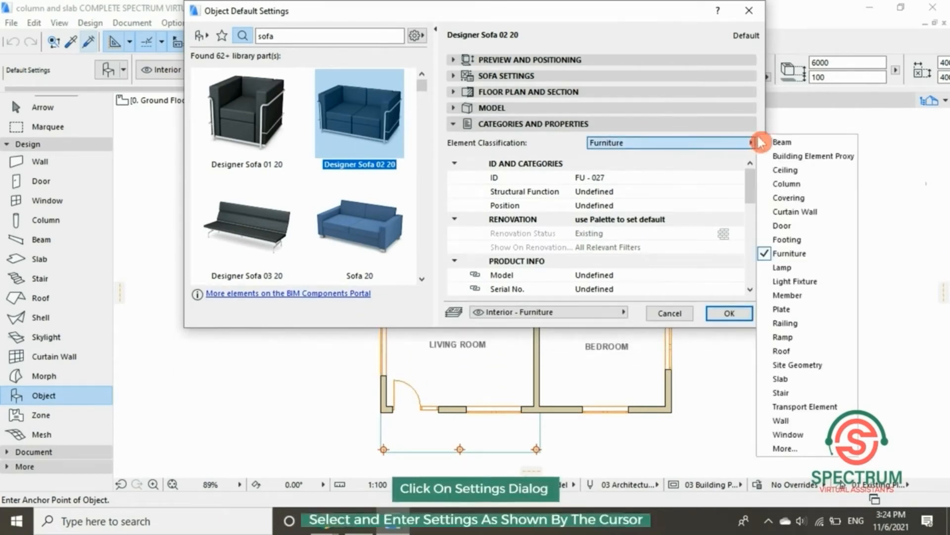
left_click(798, 258)
left_click(751, 183)
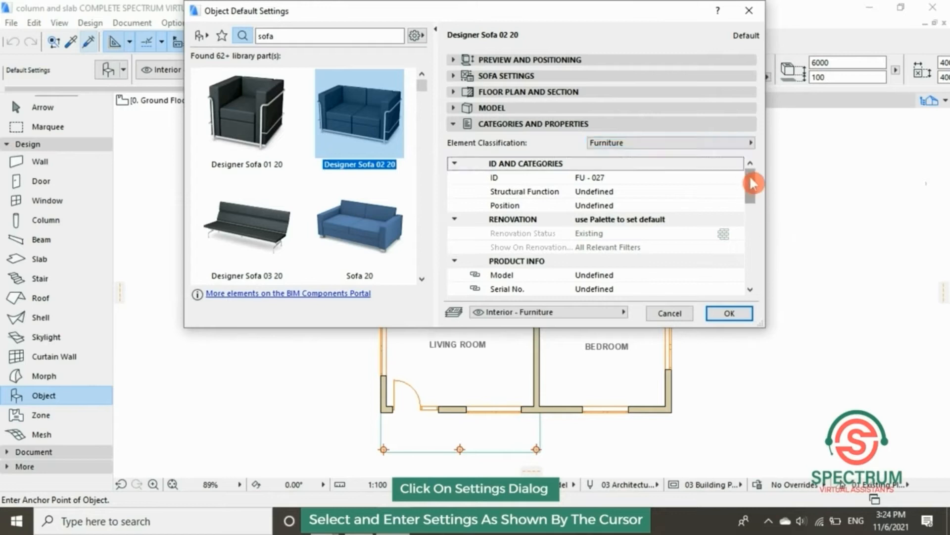
left_click_drag(751, 183, 747, 272)
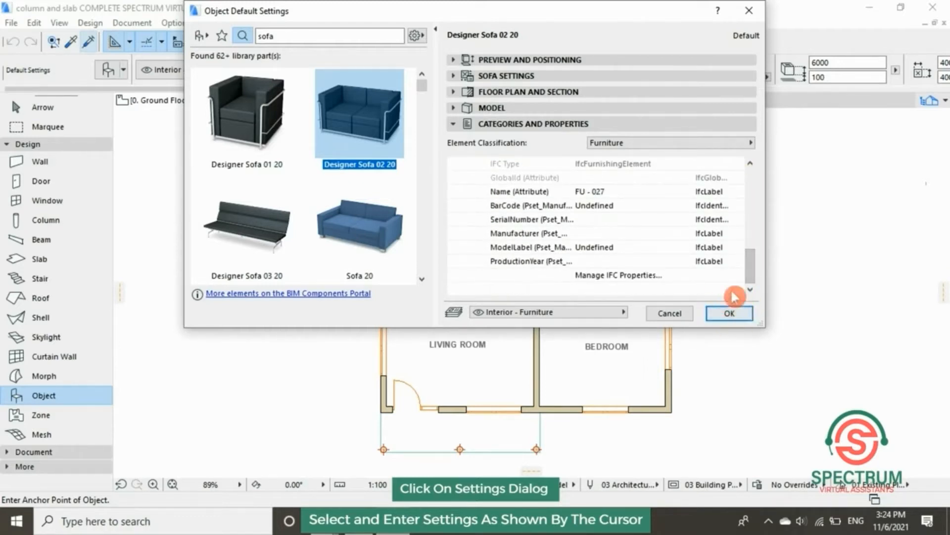
left_click(622, 312)
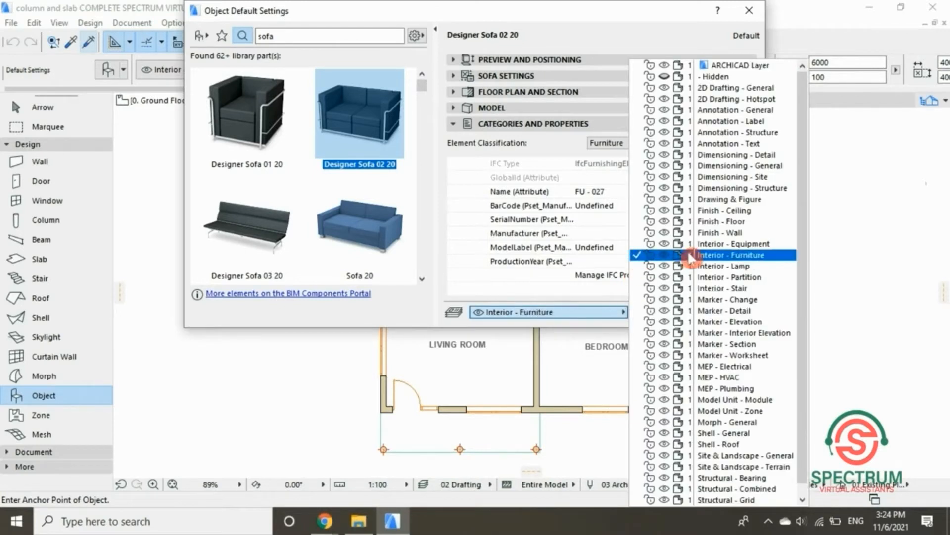
left_click(604, 307)
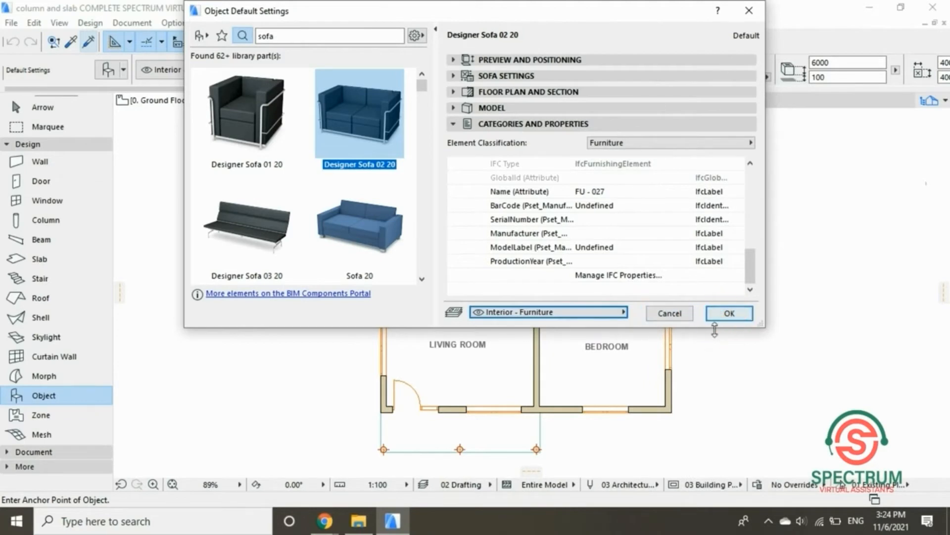
left_click(725, 315)
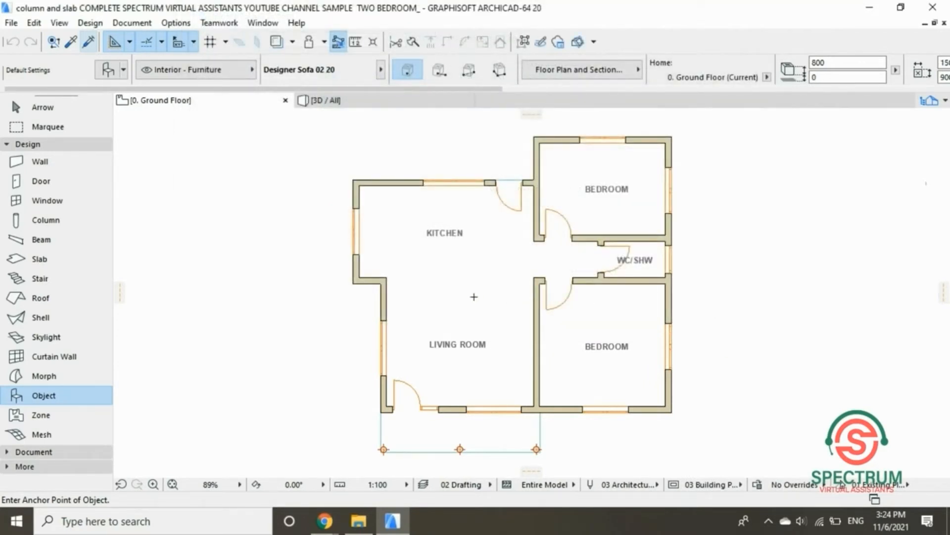
- Place one Designer Sofa 02 20 in the living room, just below the room label's right end
scroll(477, 295, "up", 3)
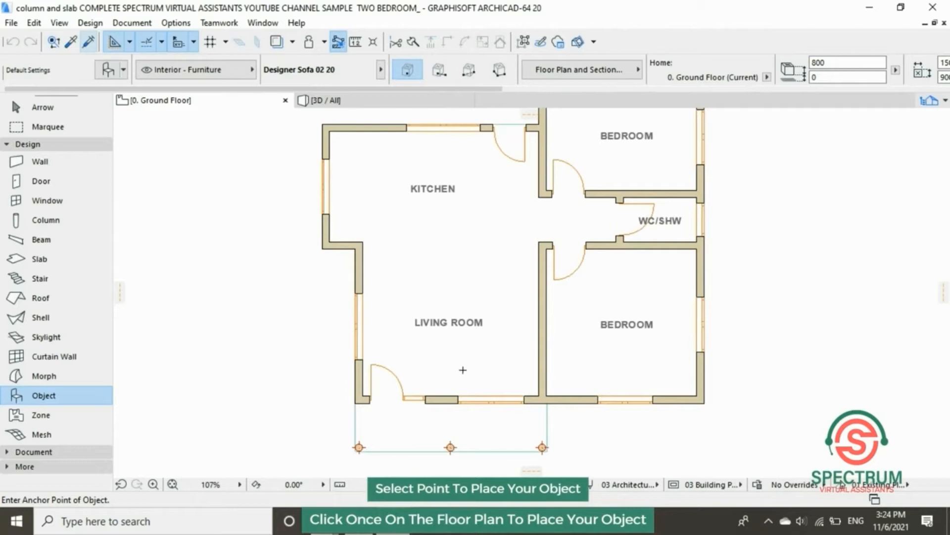
scroll(461, 369, "up", 1)
left_click(473, 353)
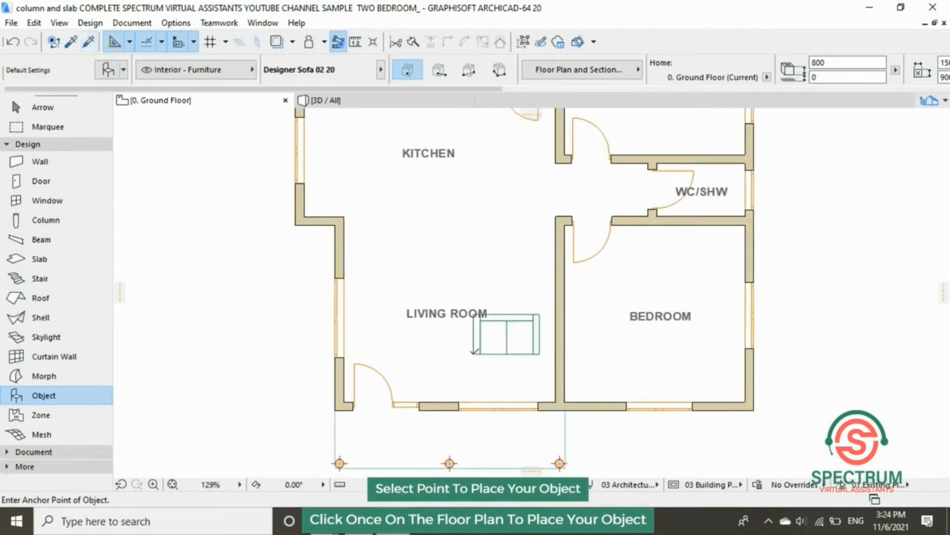
scroll(474, 352, "up", 1)
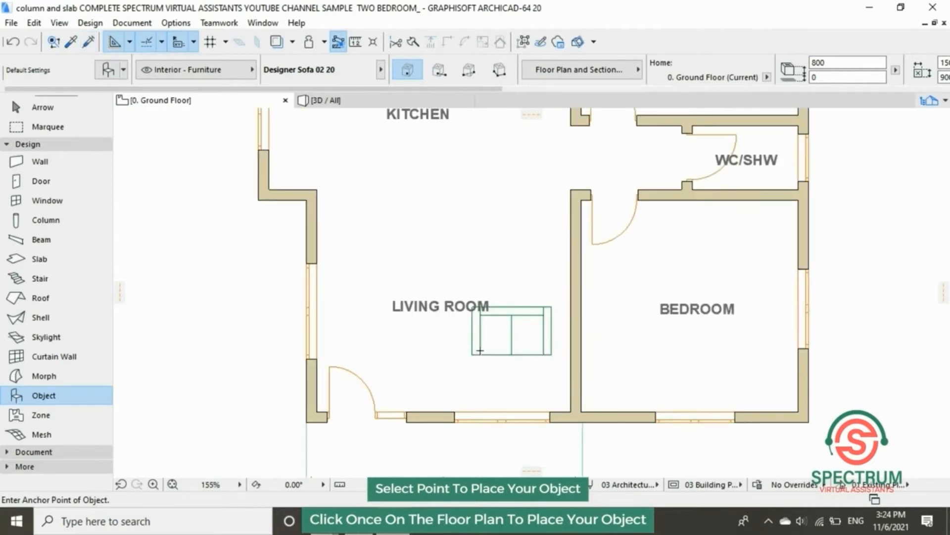
key("Escape")
- Rotate the placed sofa half a turn about its upper-left corner
left_click(529, 316)
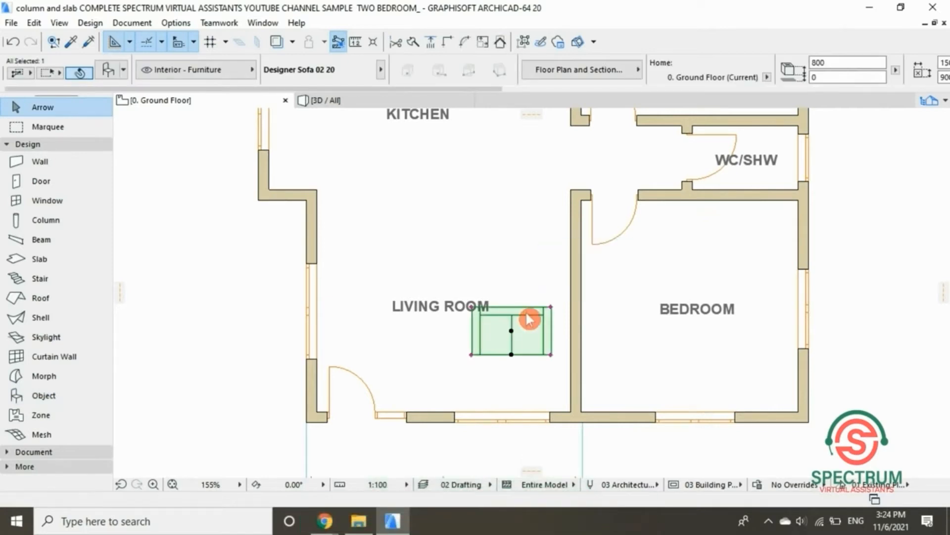
right_click(526, 318)
mouse_move(620, 322)
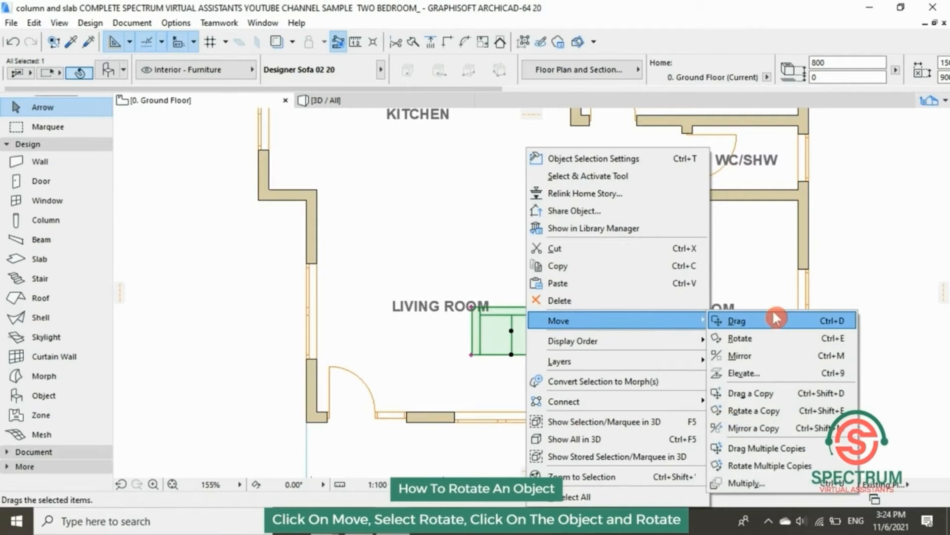
left_click(730, 336)
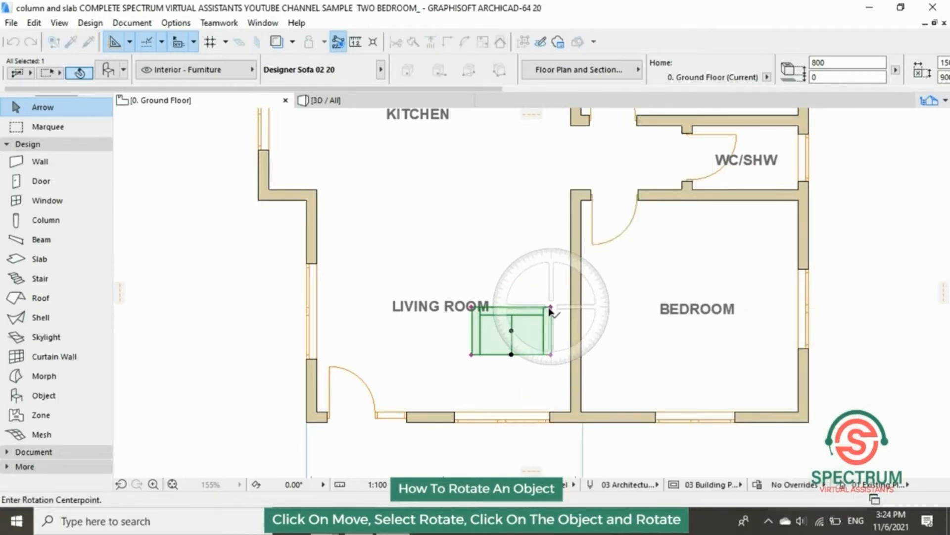
left_click(471, 308)
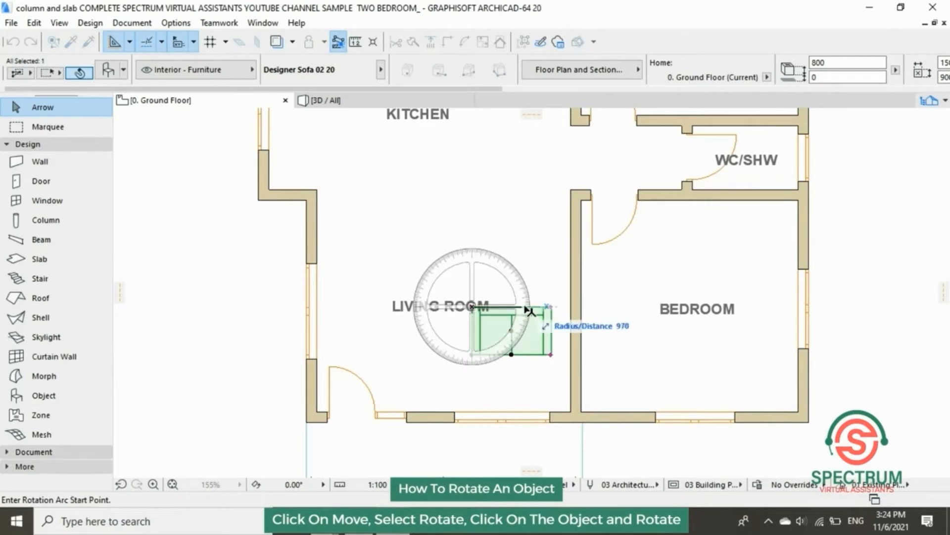
left_click(553, 303)
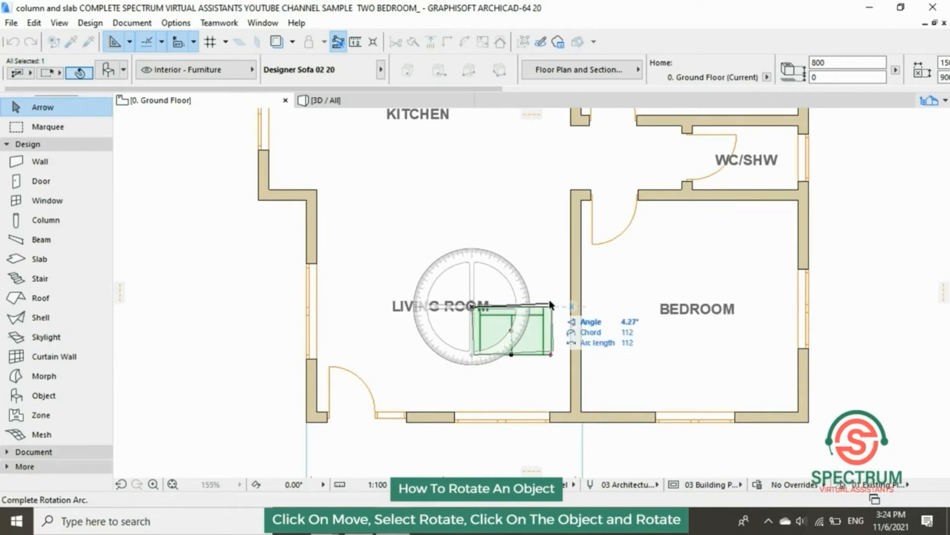
left_click(399, 310)
- Move the rotated sofa against the window in the living room's lower wall, beside the bedroom partition
left_click(413, 275)
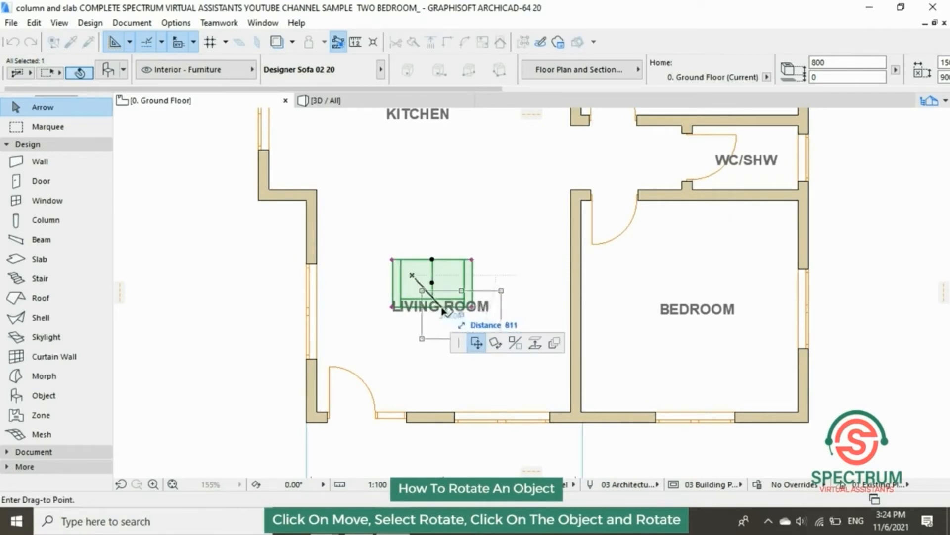
left_click(504, 378)
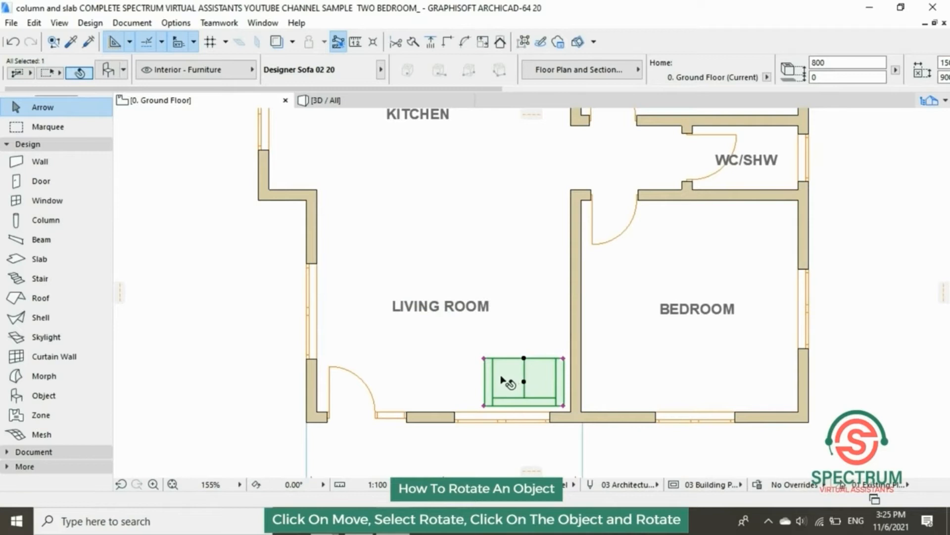
- Drag a copy of the sofa to its left side and shift both sofas slightly toward the bedroom partition
right_click(503, 381)
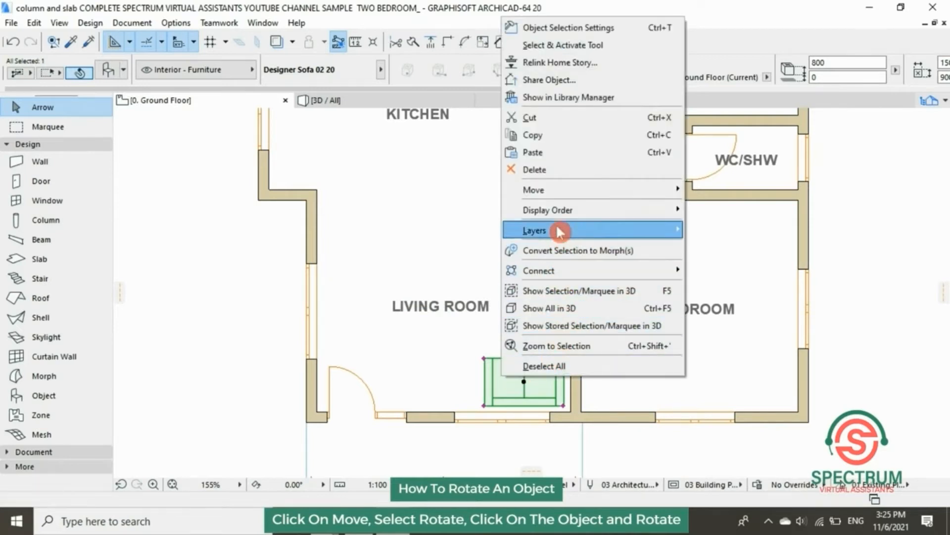
left_click(566, 193)
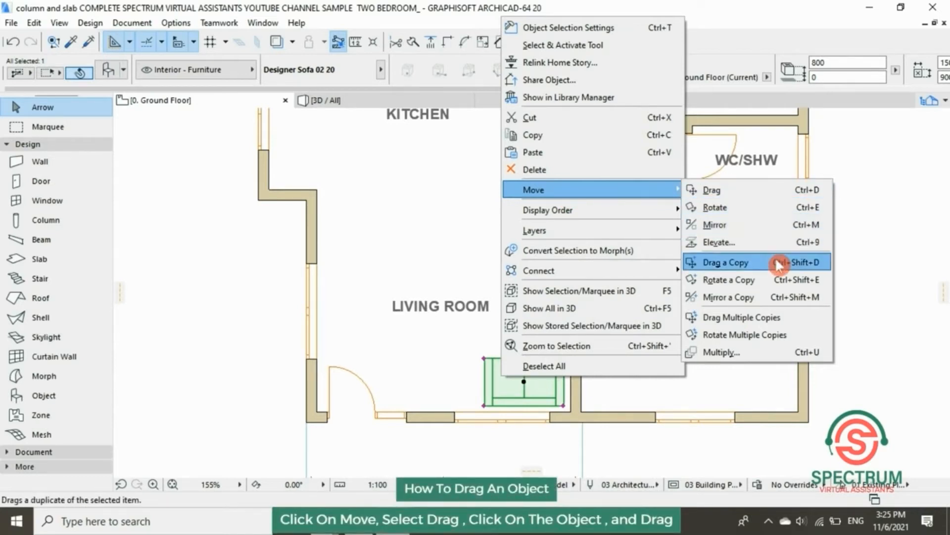
left_click(738, 264)
left_click(563, 407)
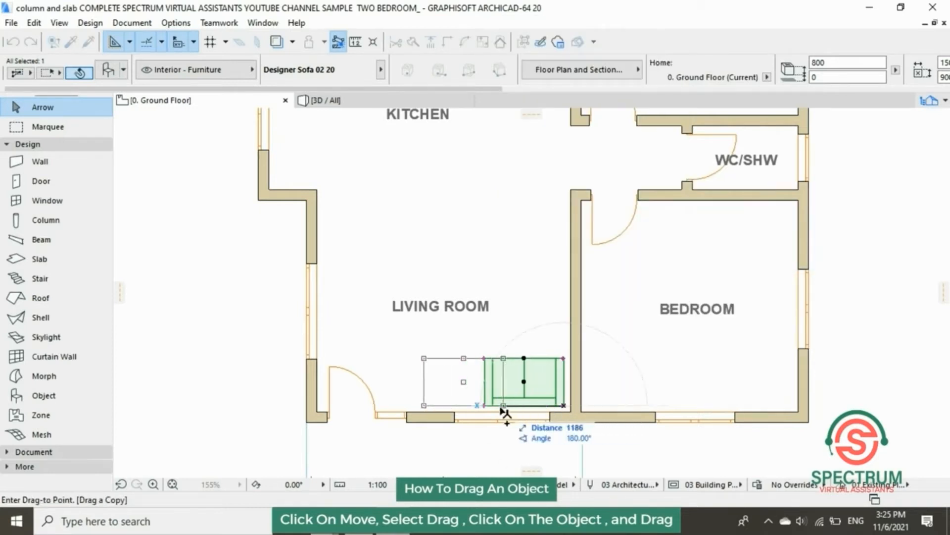
left_click(480, 406)
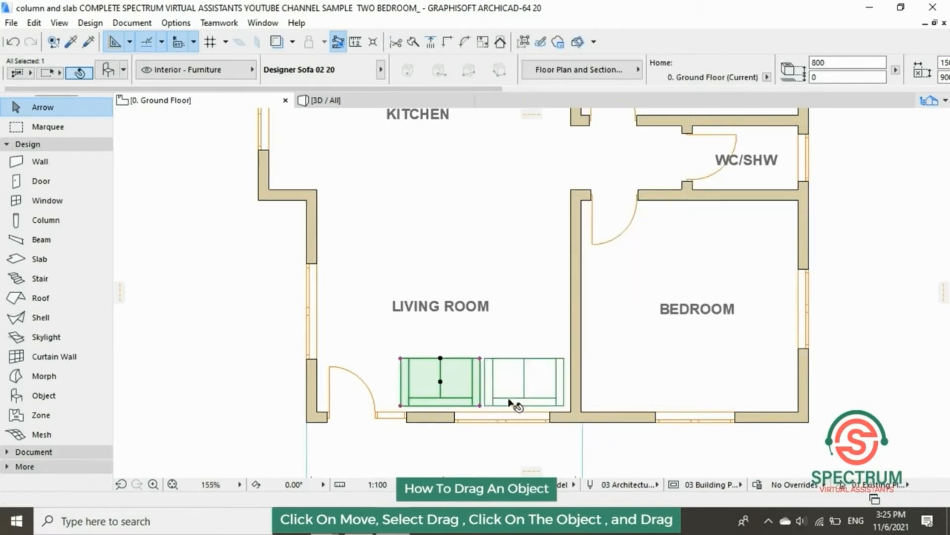
left_click(541, 395, "shift")
left_click_drag(541, 395, 545, 395)
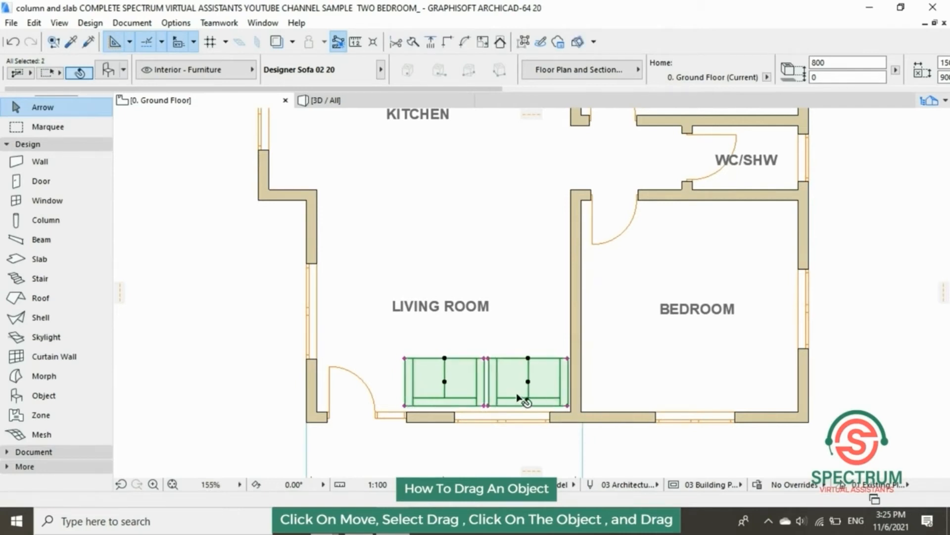
- Move the sidelight entrance door slightly along the living room's lower wall toward the outer left corner, then clear the selection
left_click(410, 421)
left_click_drag(411, 422, 400, 422)
left_click(223, 371)
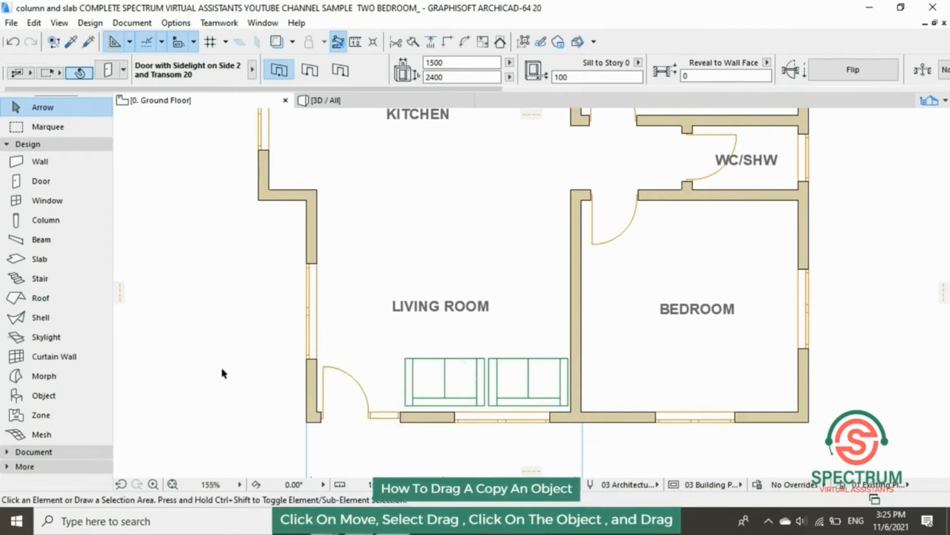
- Drag a copy of the sofa nearest the bedroom partition straight up, next to the LIVING ROOM label
left_click(519, 381)
right_click(519, 380)
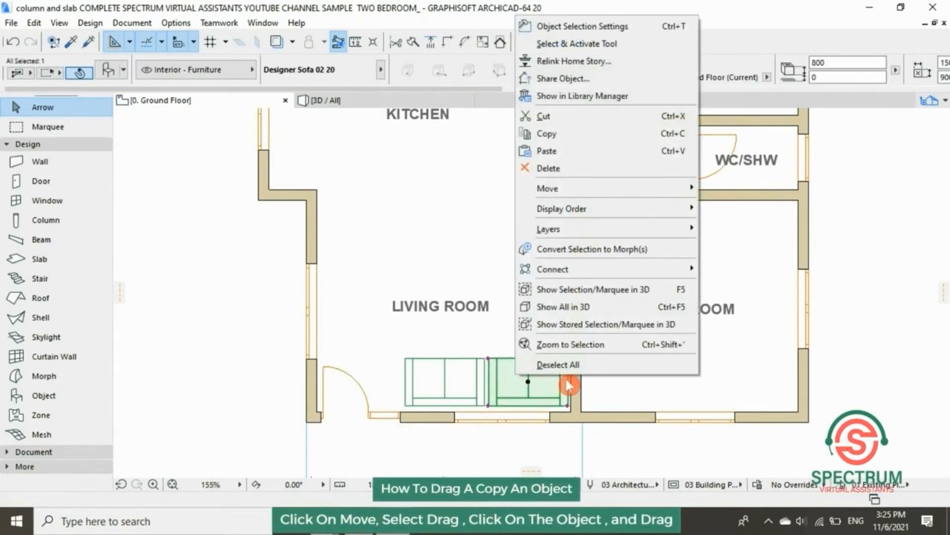
left_click(666, 189)
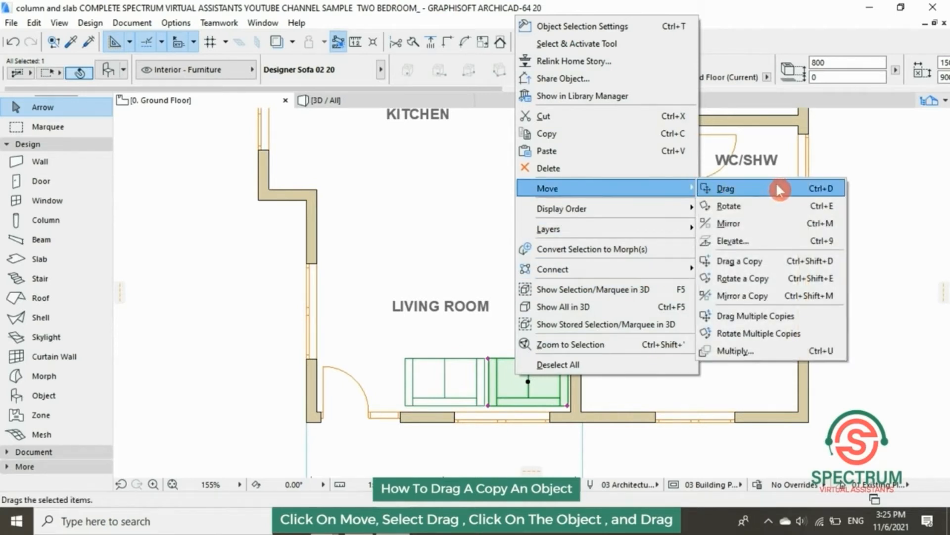
left_click(773, 260)
left_click(539, 390)
left_click(535, 303)
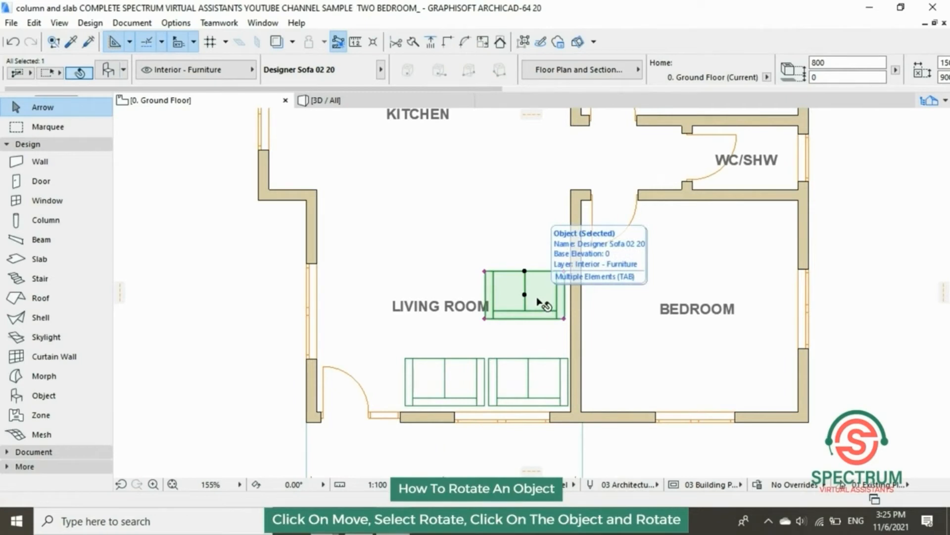
- Rotate the copied sofa a quarter turn counterclockwise about its lower-left corner
right_click(541, 292)
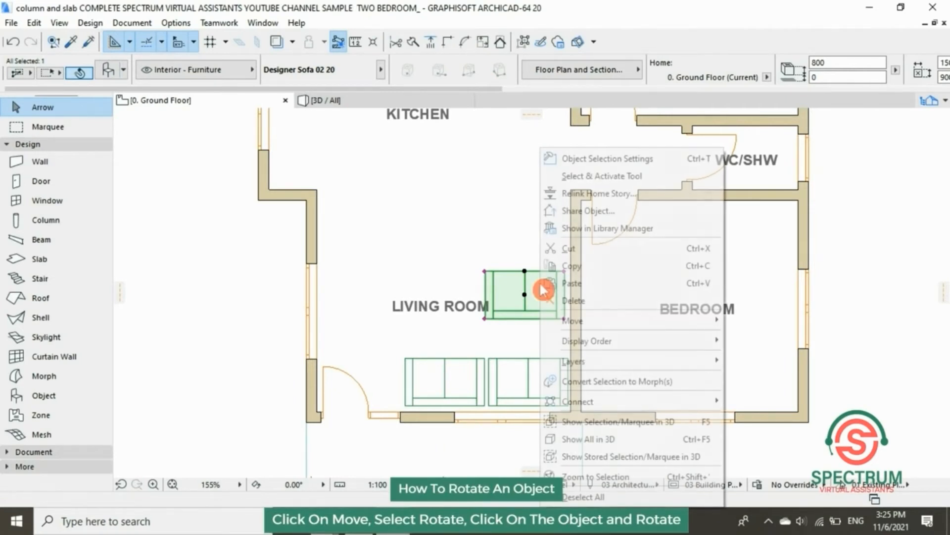
mouse_move(594, 319)
left_click(742, 336)
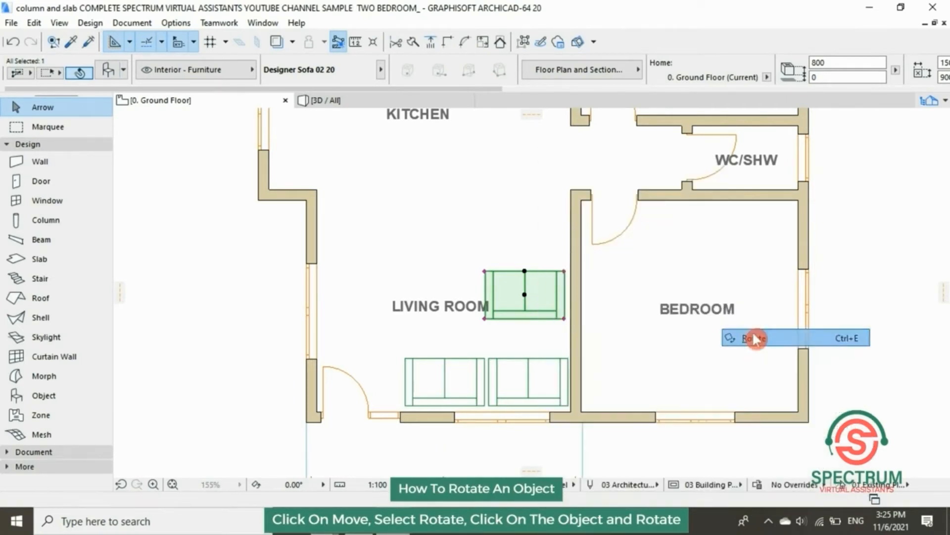
left_click(485, 318)
left_click(565, 321)
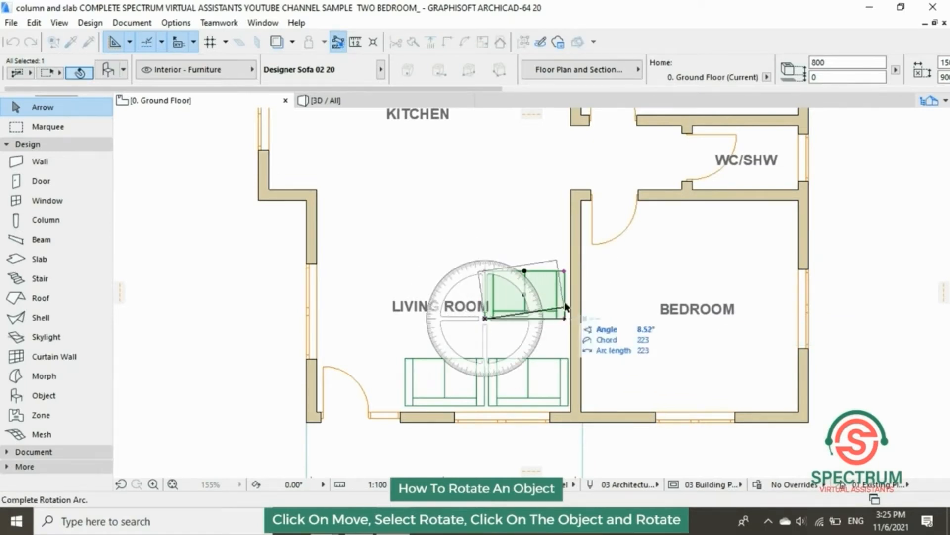
left_click(490, 244)
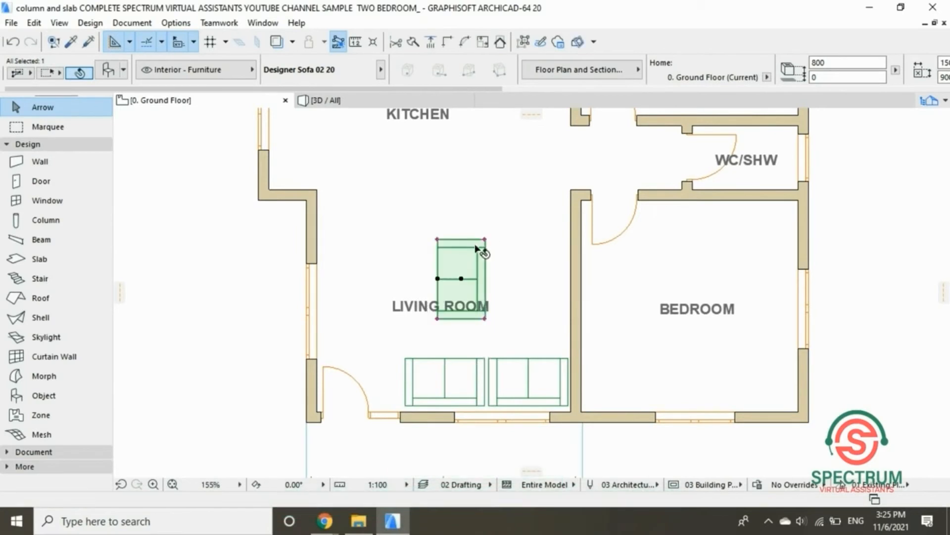
- Move the rotated sofa against the bedroom partition, above the two lower sofas, and deselect it
left_click(467, 256)
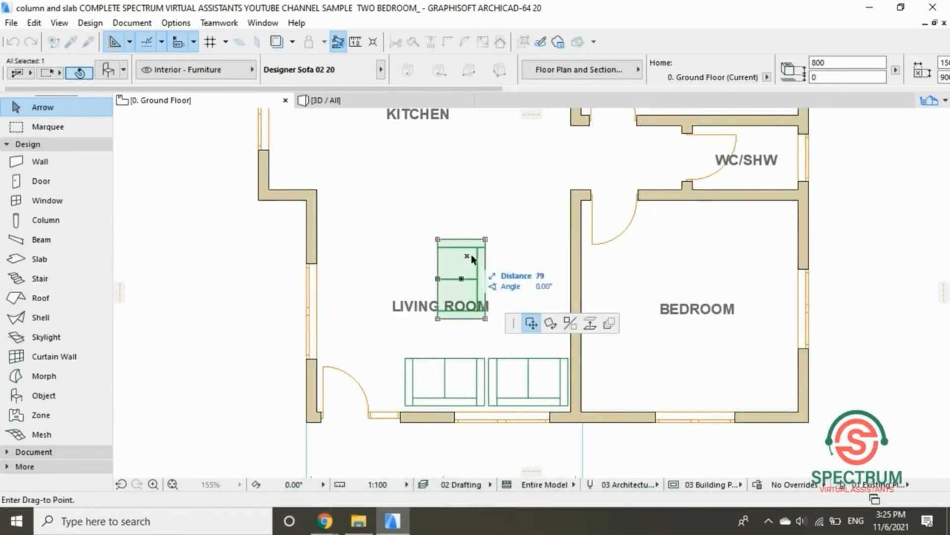
left_click(547, 263)
left_click(224, 275)
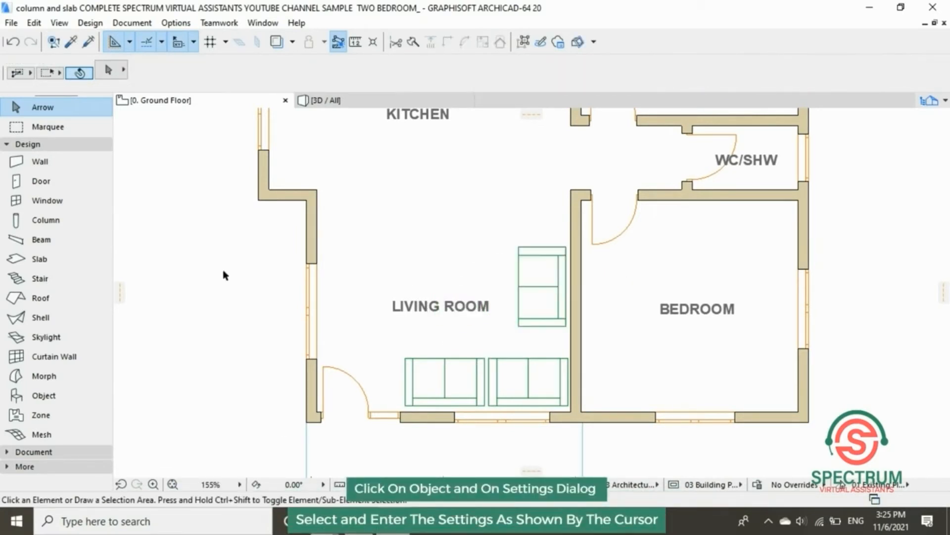
- Search the Object tool's library for "table" and choose Coffee Table 02 20
left_click(65, 149)
left_click(65, 149)
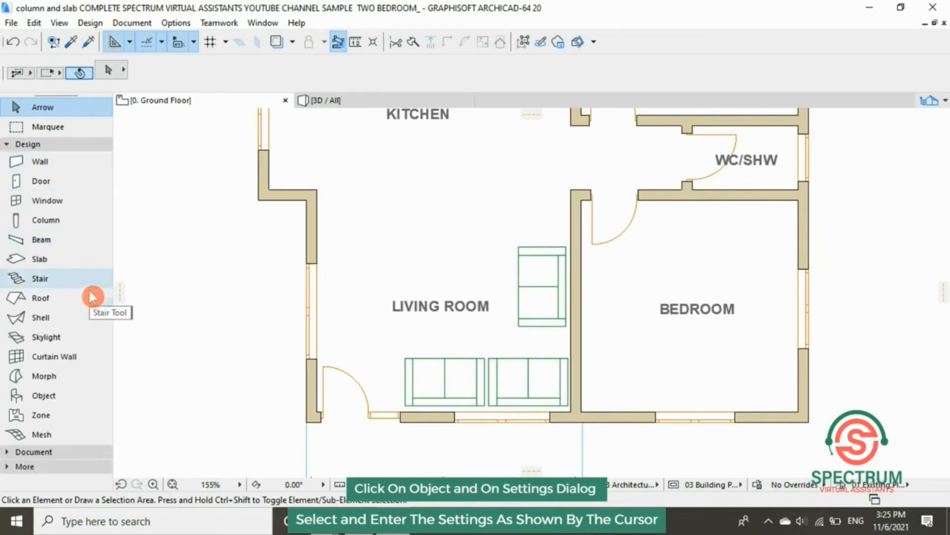
left_click(47, 396)
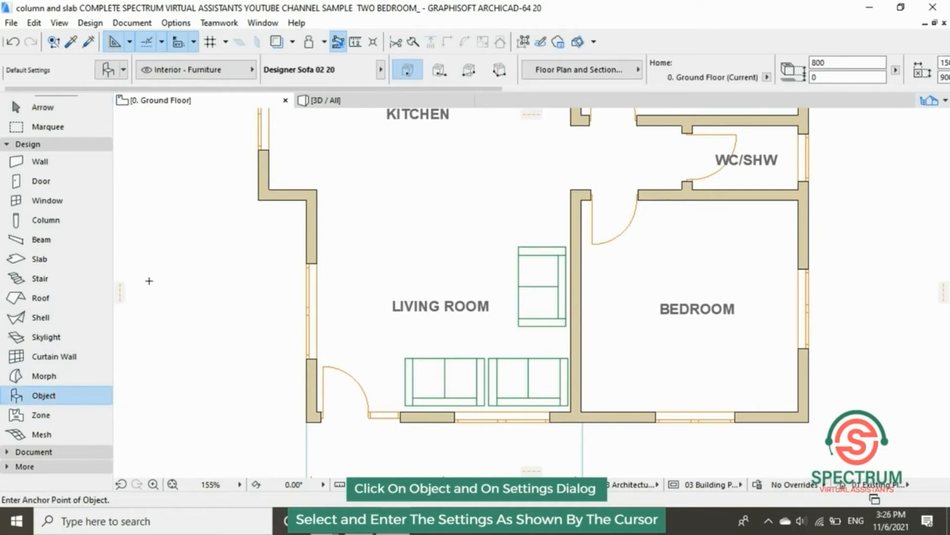
left_click(105, 72)
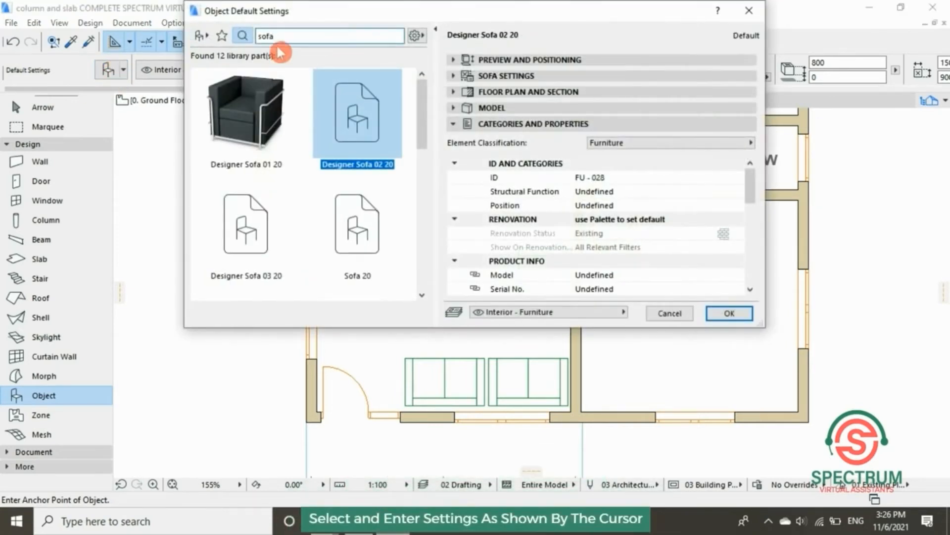
type("t")
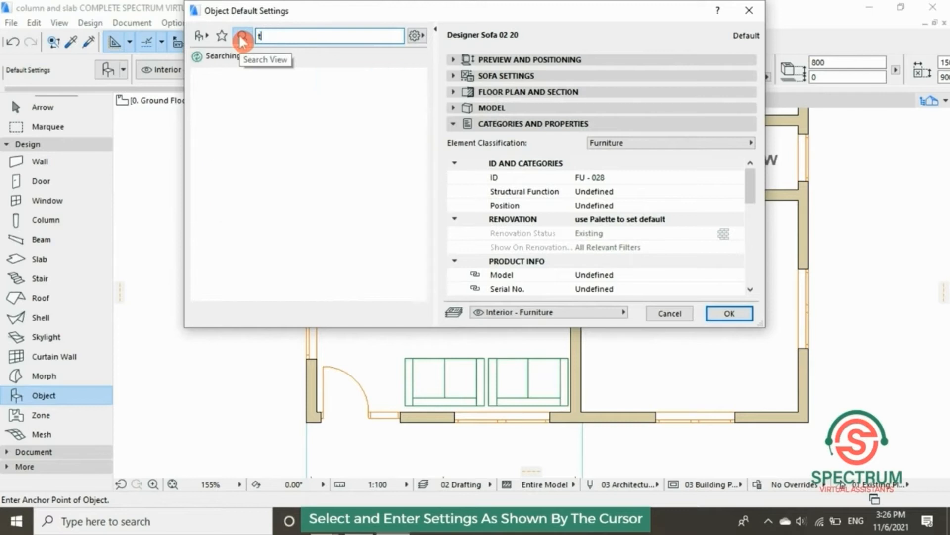
type("able")
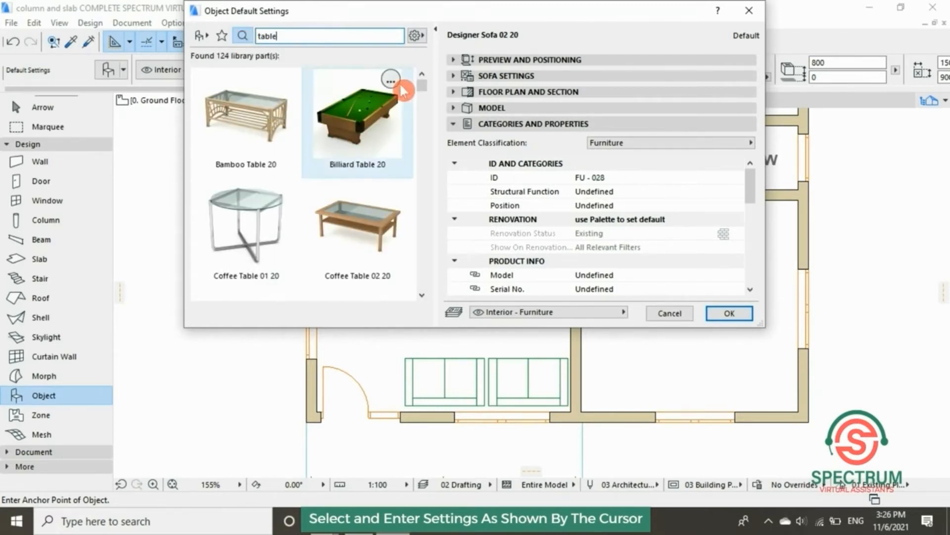
left_click(360, 240)
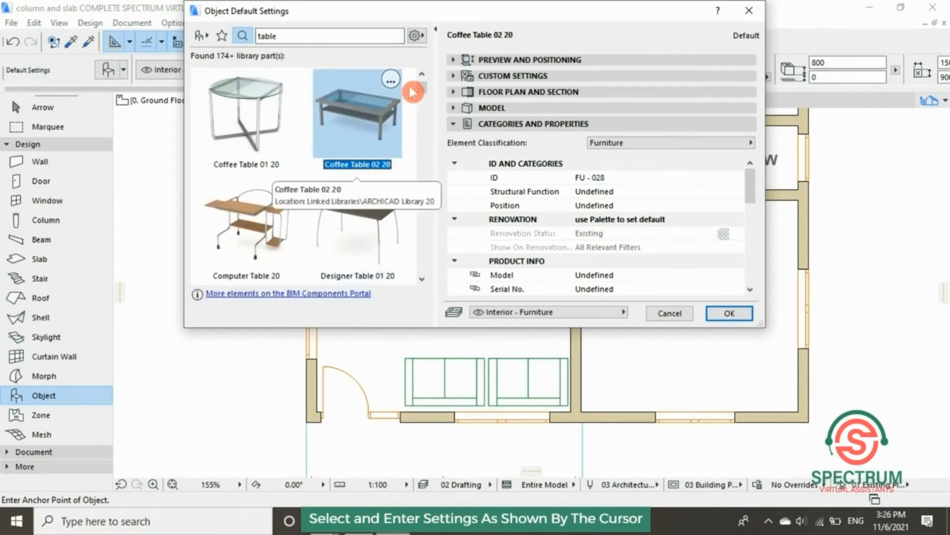
- Review the coffee table's elevation, home story and overall dimensions, keeping the home story on Ground Floor
left_click(479, 61)
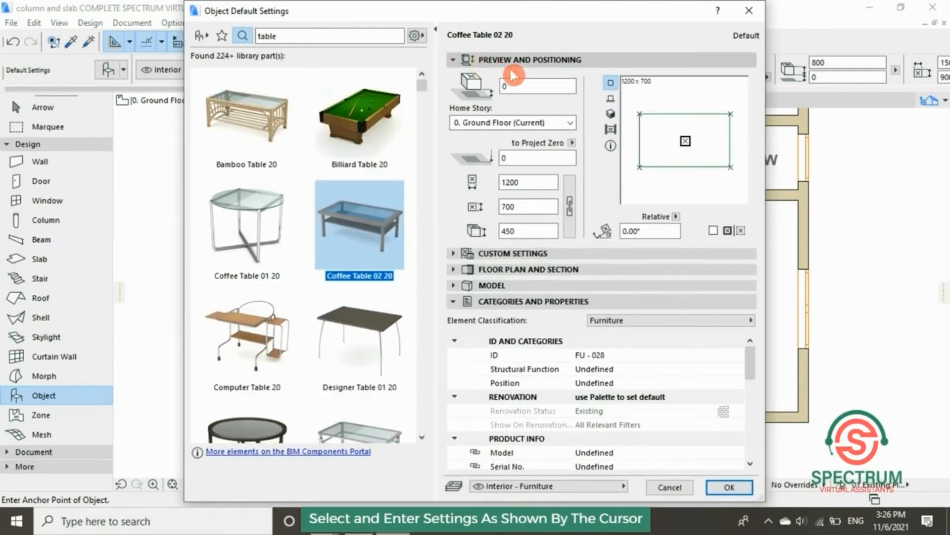
left_click(502, 88)
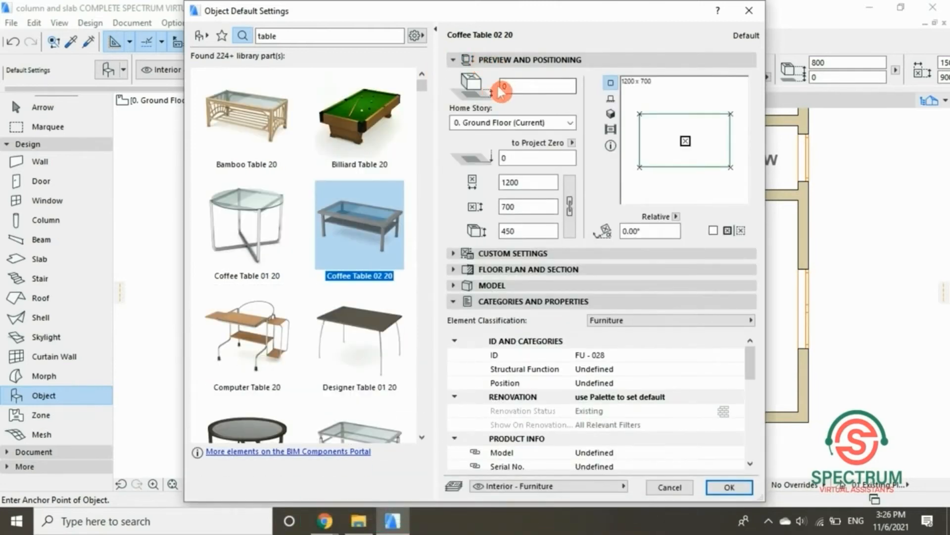
left_click(572, 123)
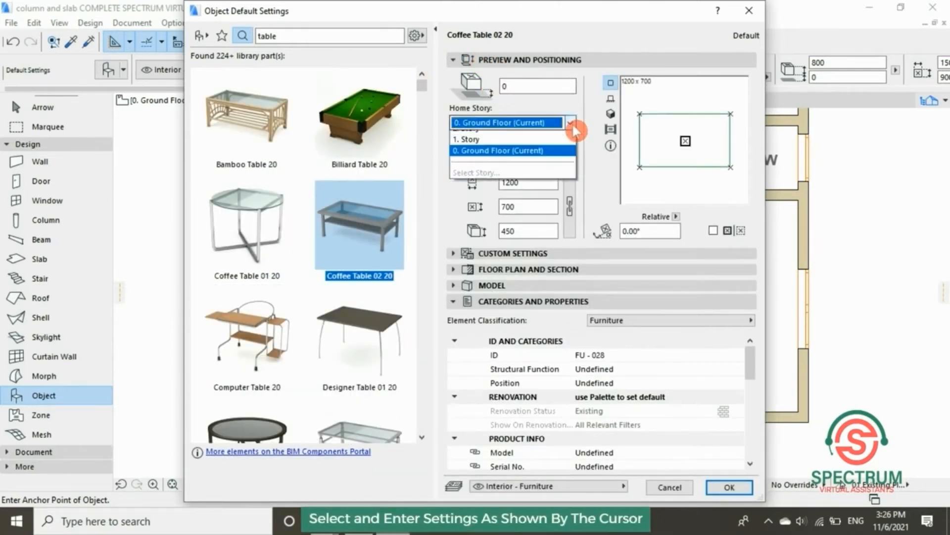
left_click(564, 160)
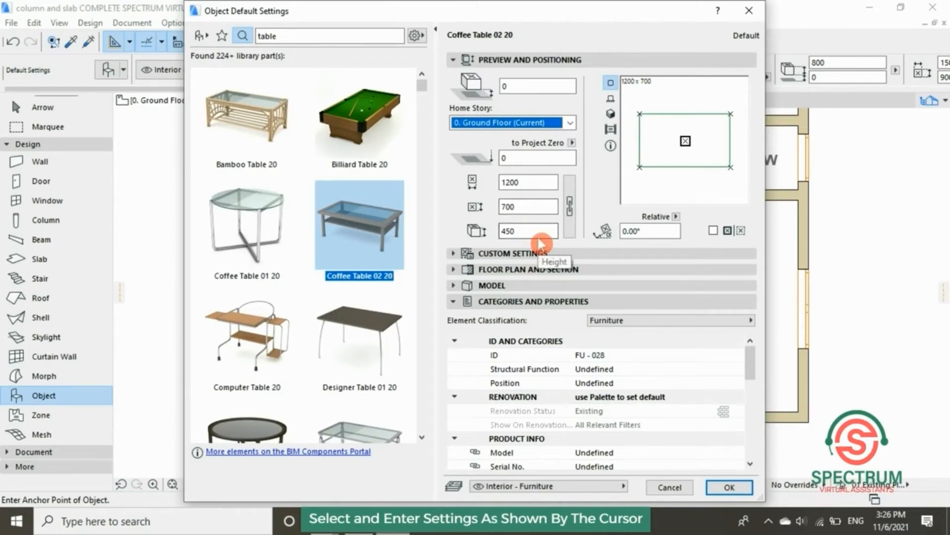
left_click(545, 61)
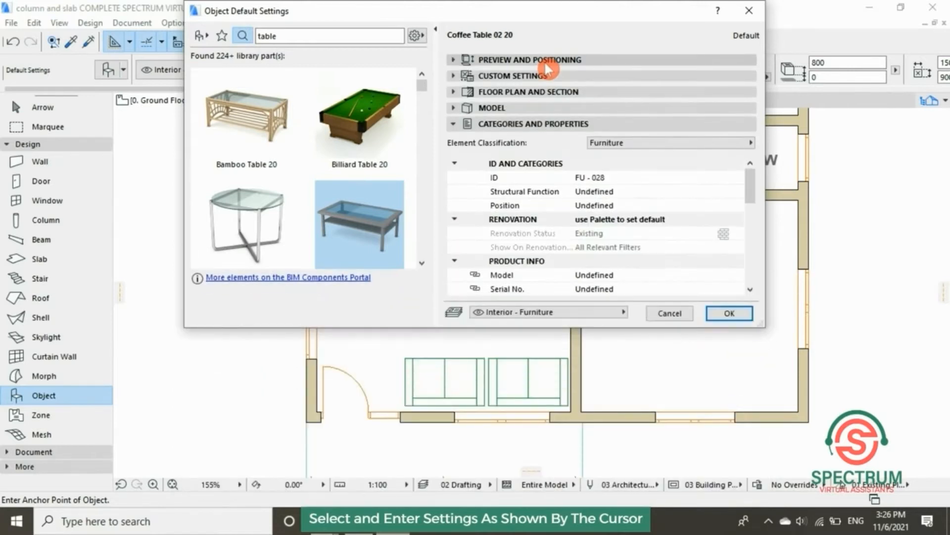
- Examine the coffee table's custom settings: 2D and 3D representation, minimal space, surfaces, listing parameters and structural dimensions
left_click(542, 79)
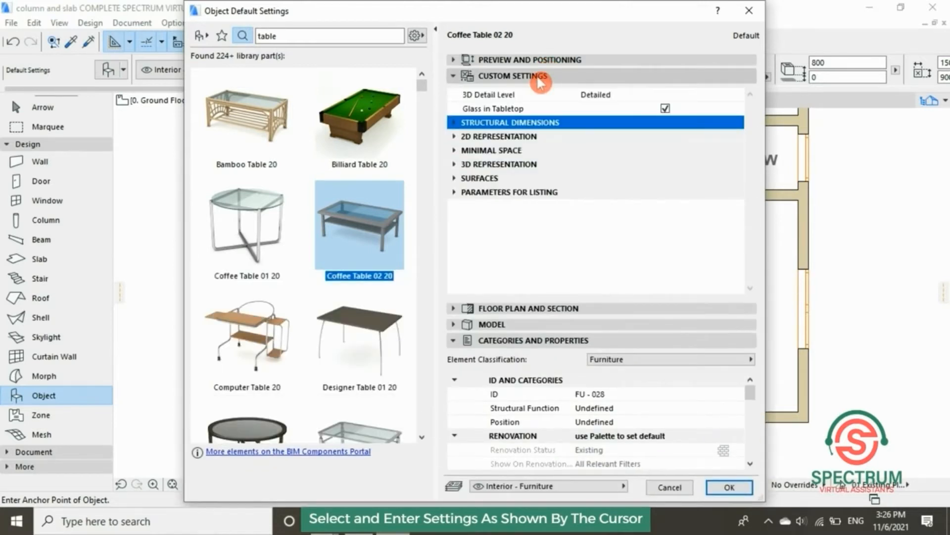
left_click(454, 137)
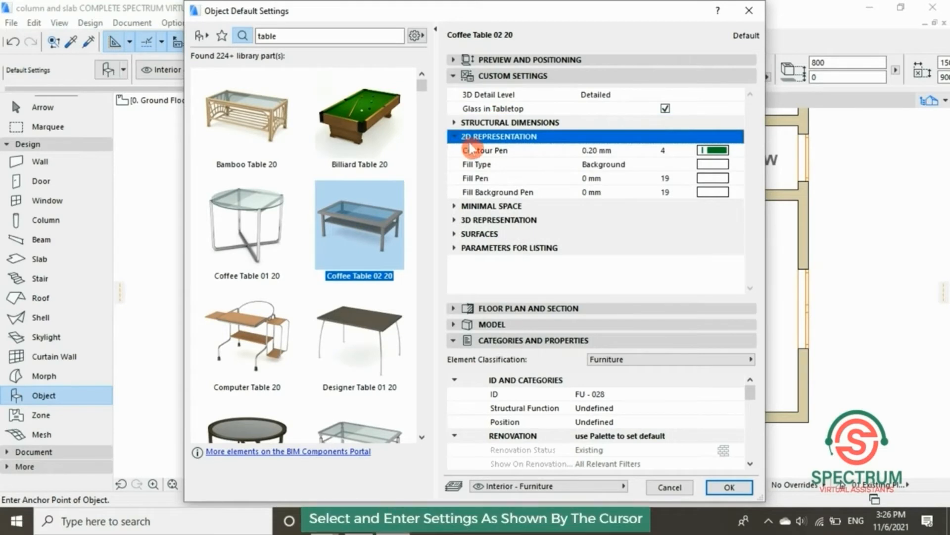
left_click(455, 207)
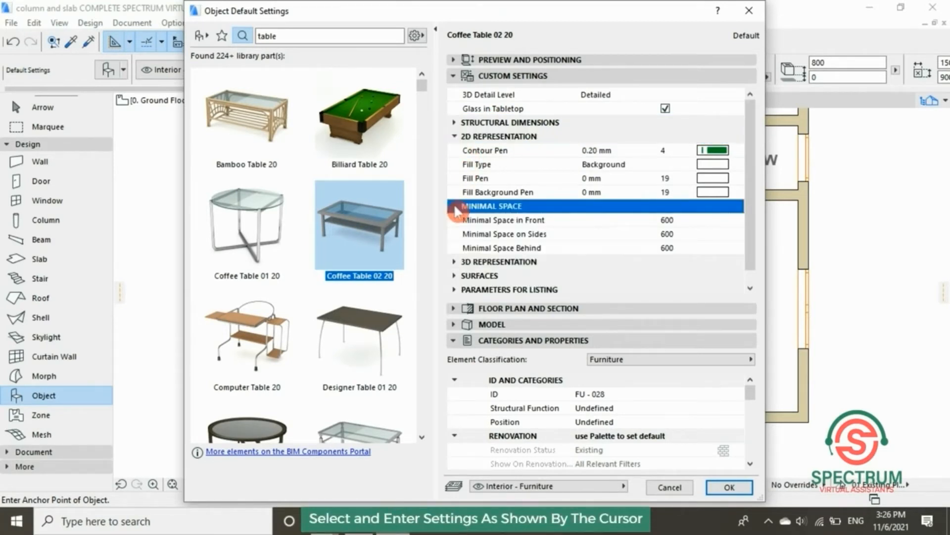
left_click(454, 262)
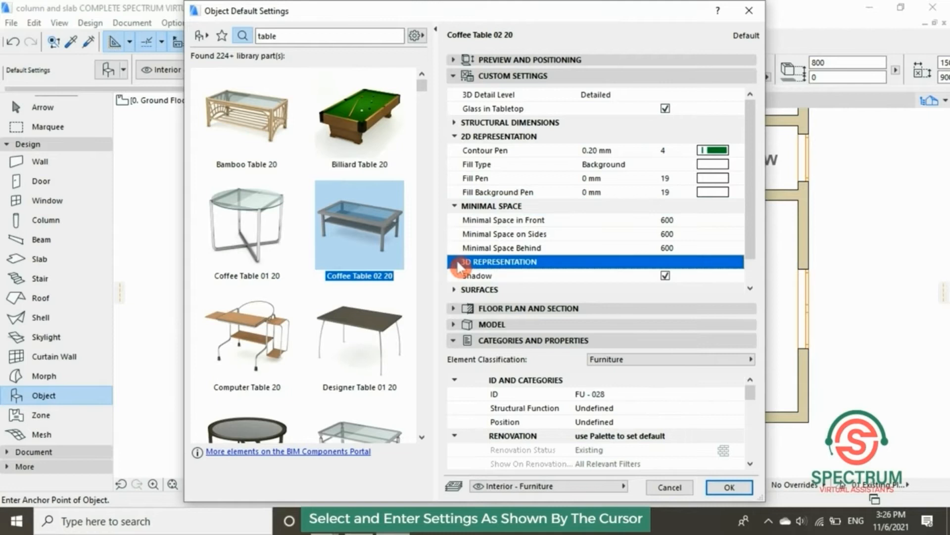
scroll(456, 269, "down", 1)
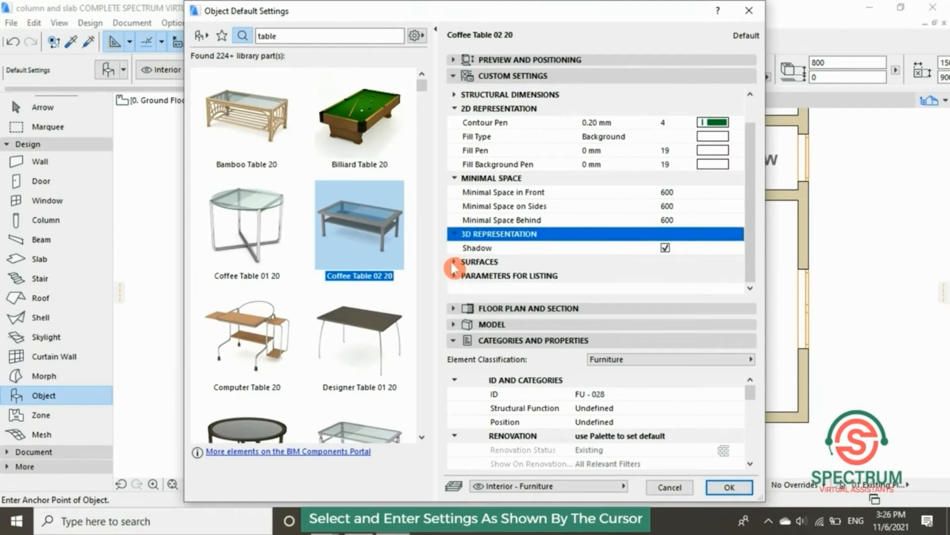
left_click(455, 262)
scroll(458, 263, "down", 2)
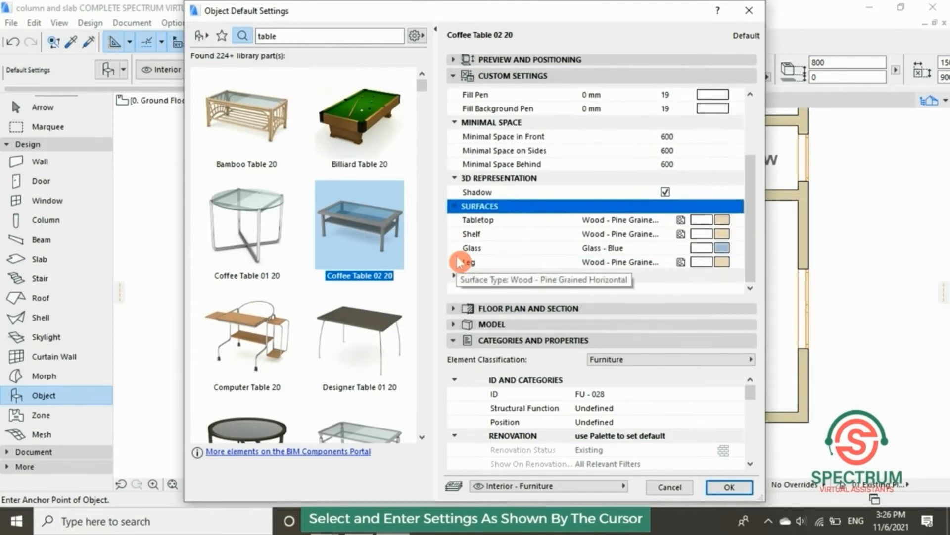
left_click(456, 275)
scroll(457, 275, "down", 4)
scroll(459, 277, "down", 4)
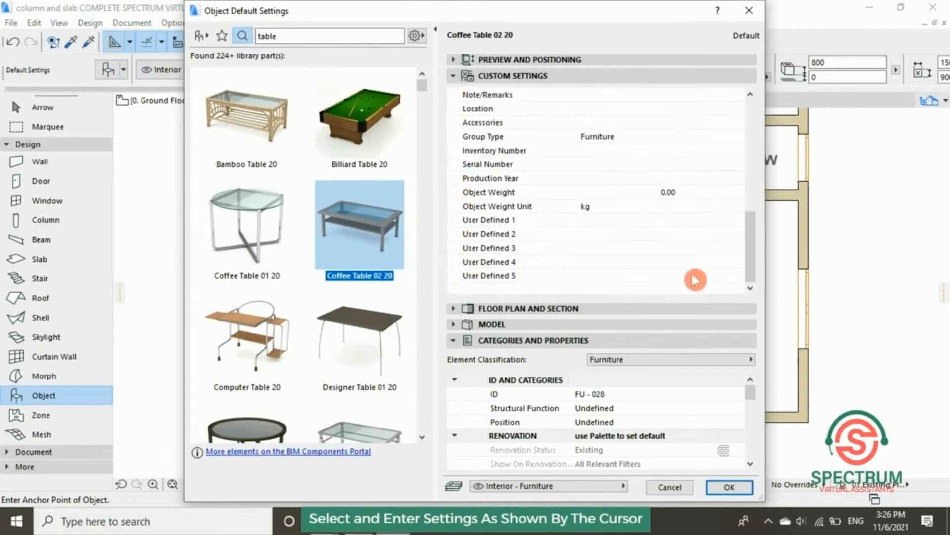
left_click_drag(750, 274, 763, 161)
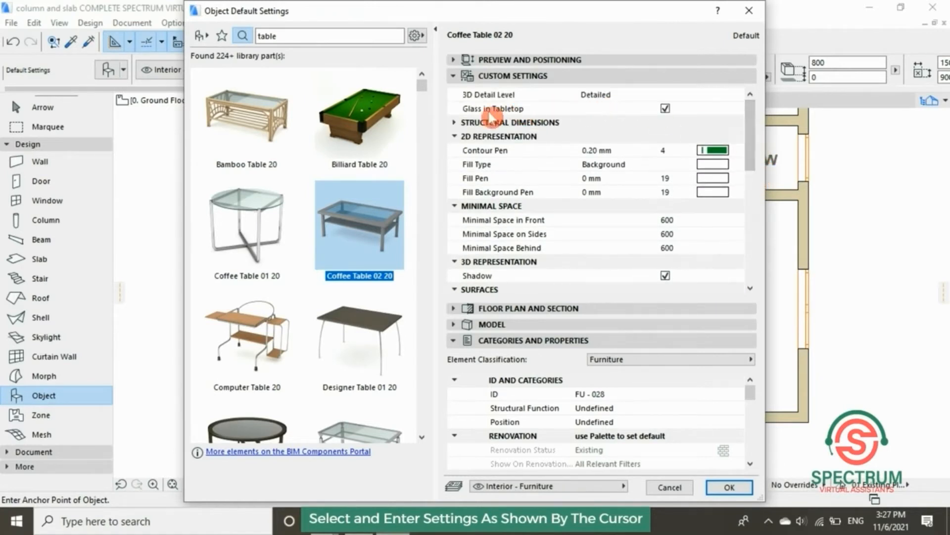
left_click(455, 122)
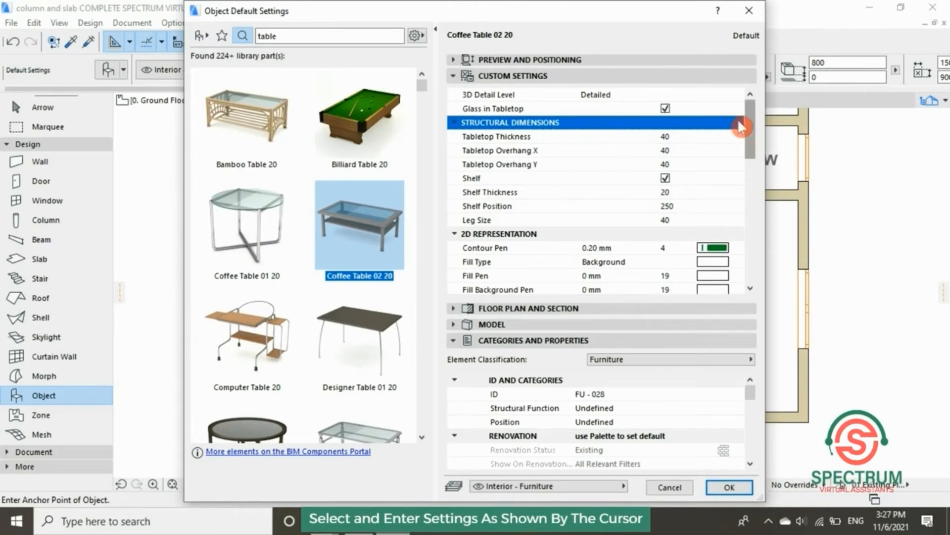
- Examine the coffee table's floor plan display, symbol, cut surface and model surface-override settings
left_click(619, 80)
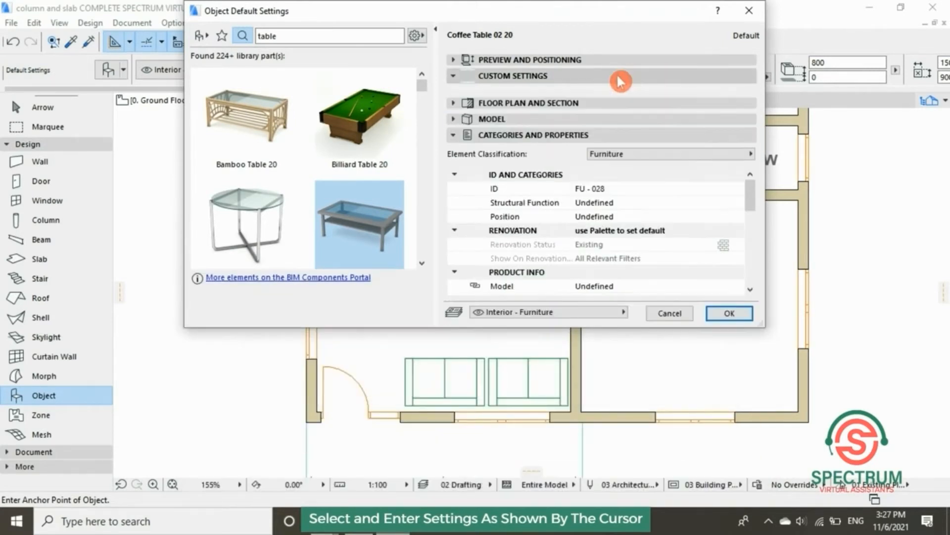
left_click(536, 94)
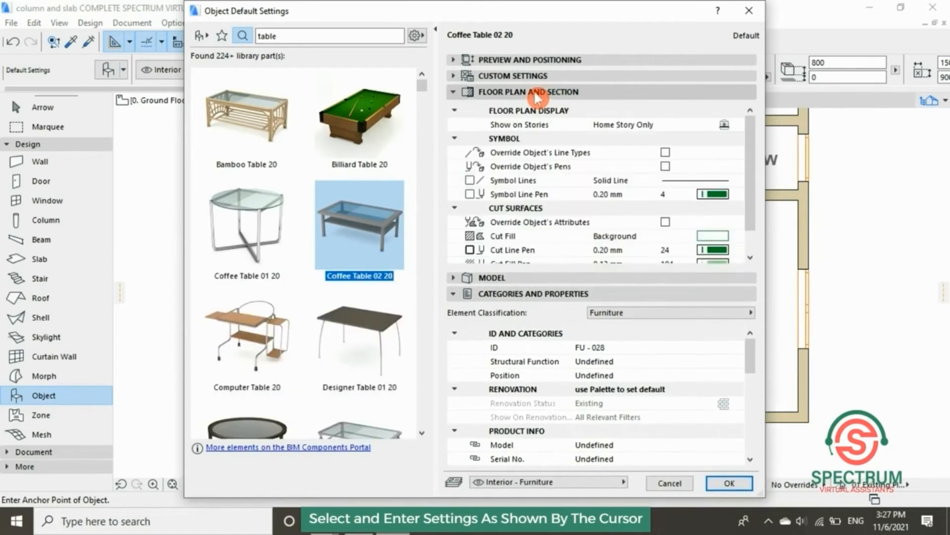
left_click_drag(753, 129, 759, 153)
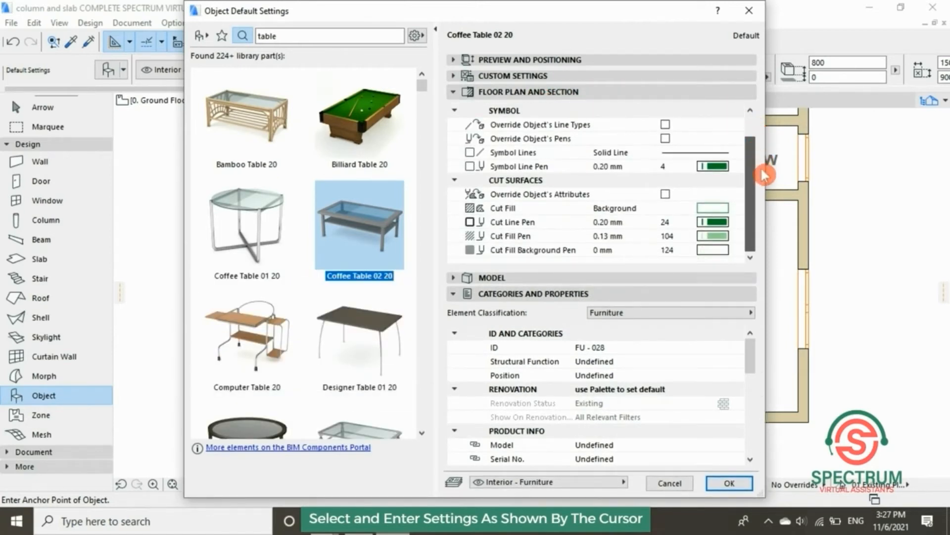
left_click(669, 92)
left_click(584, 108)
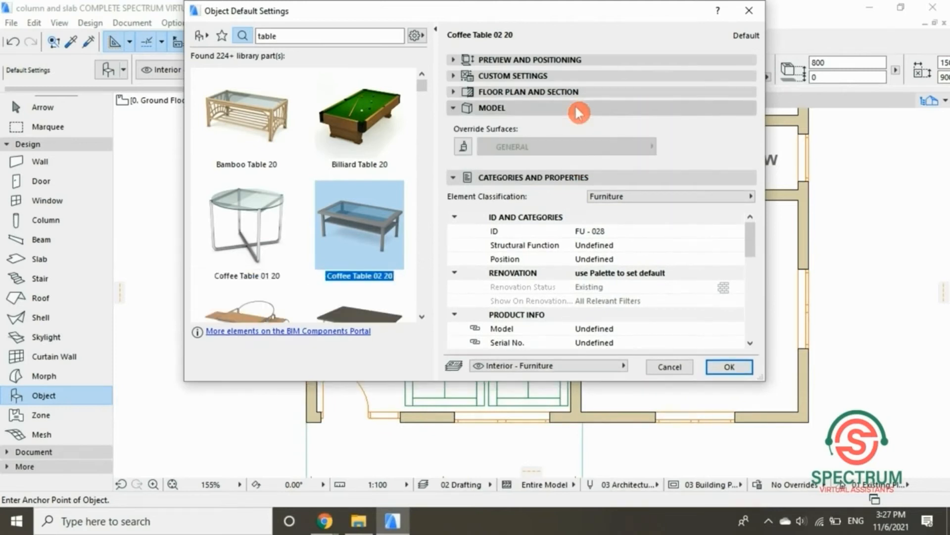
left_click(579, 110)
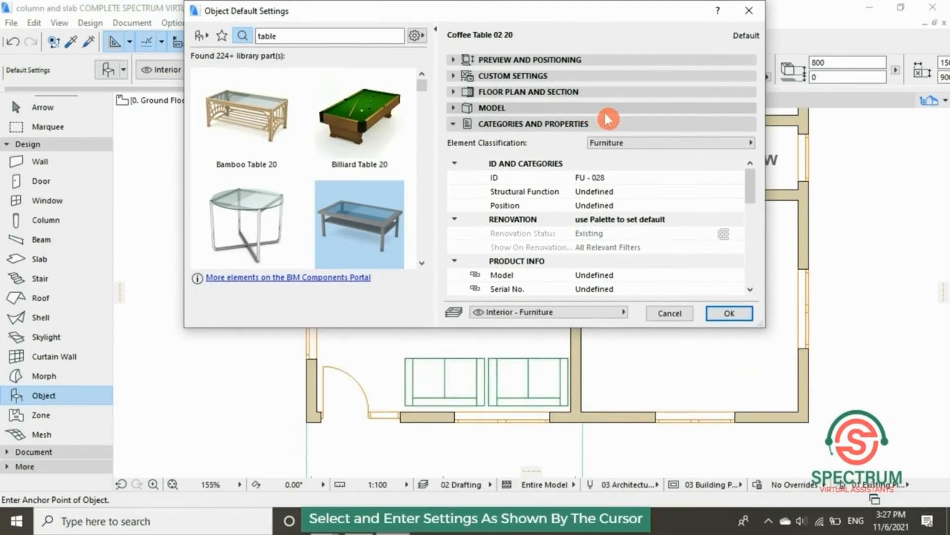
- Keep the coffee table's element classification as Furniture, review its properties and accept the object settings
left_click(672, 147)
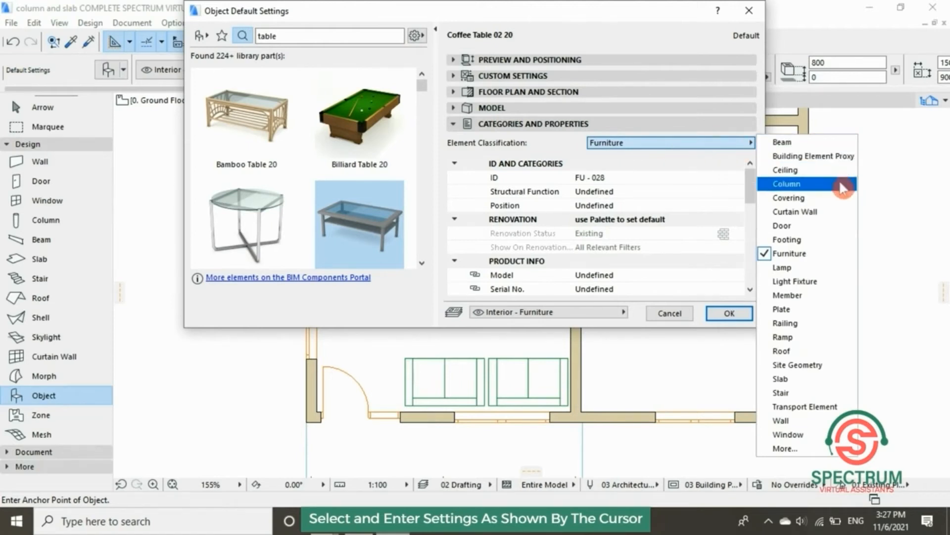
left_click(790, 254)
left_click(748, 185)
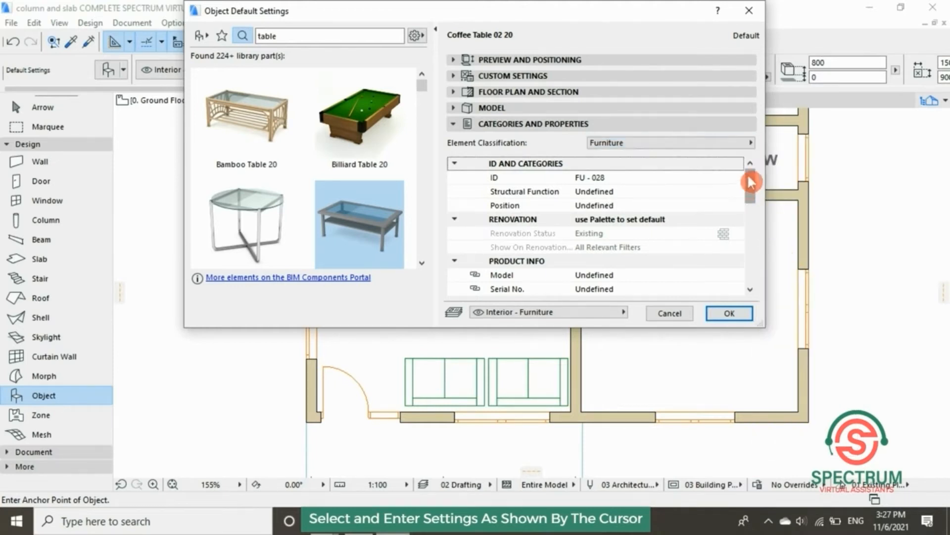
left_click_drag(749, 179, 769, 174)
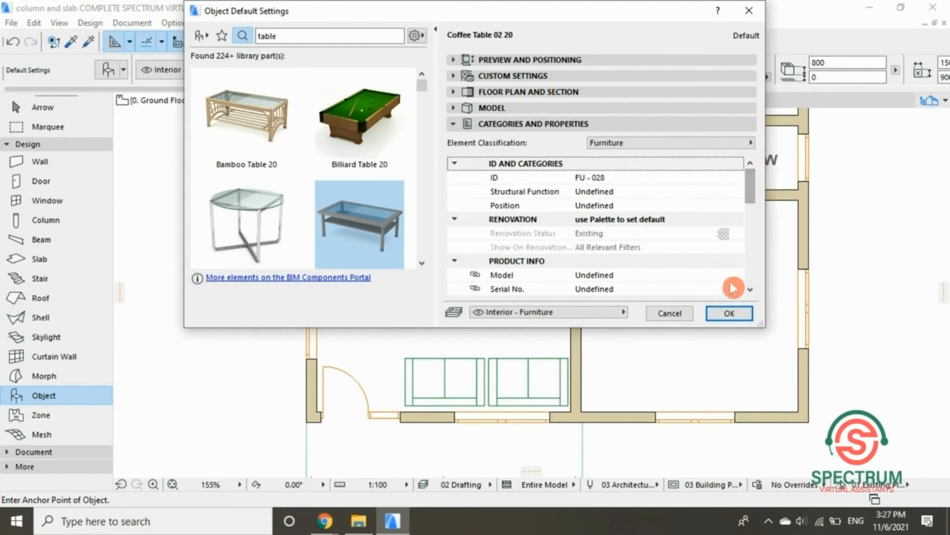
left_click(727, 313)
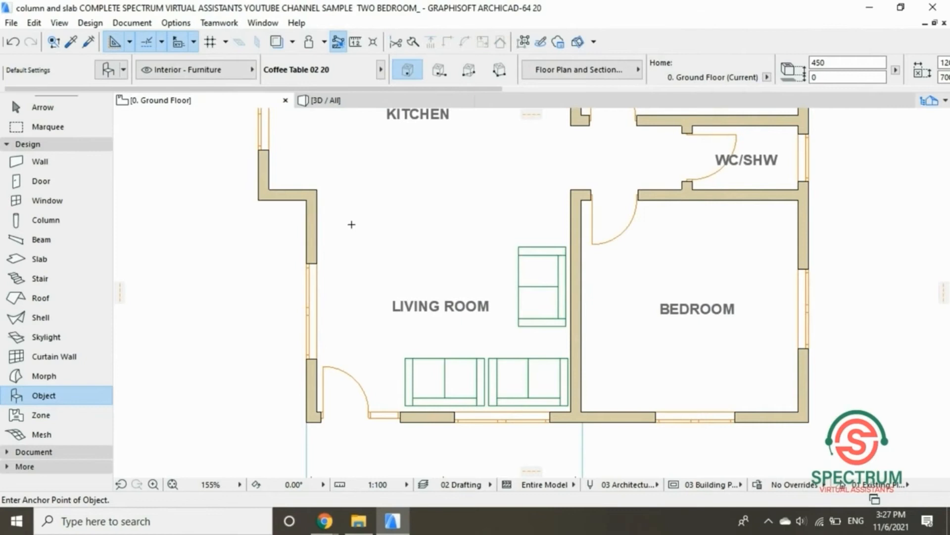
- Place the coffee table in the living room in front of the sofas, with the room label just below it
left_click(424, 259)
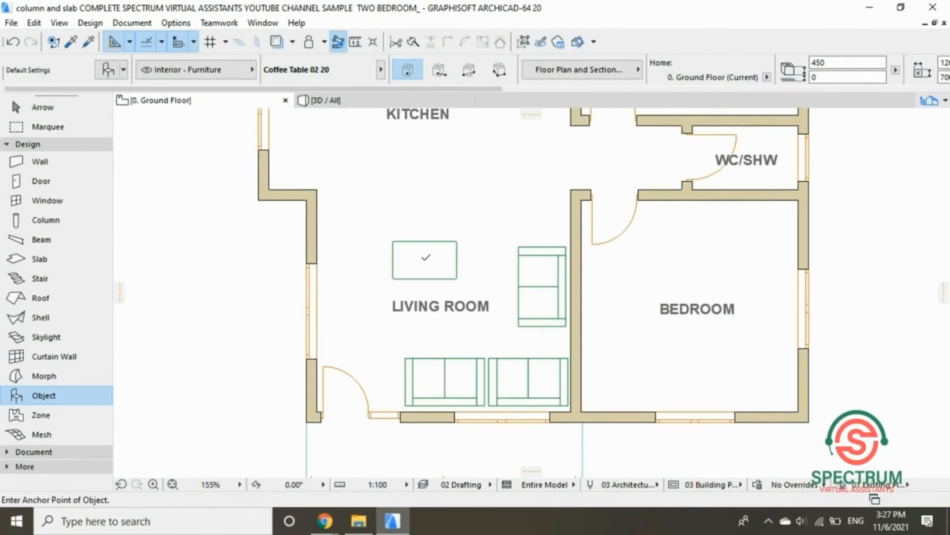
key("Escape")
mouse_move(427, 267)
left_mouse_down()
mouse_move(450, 289)
mouse_move(442, 313)
mouse_move(455, 335)
left_mouse_up()
left_click(442, 310)
left_click(222, 246)
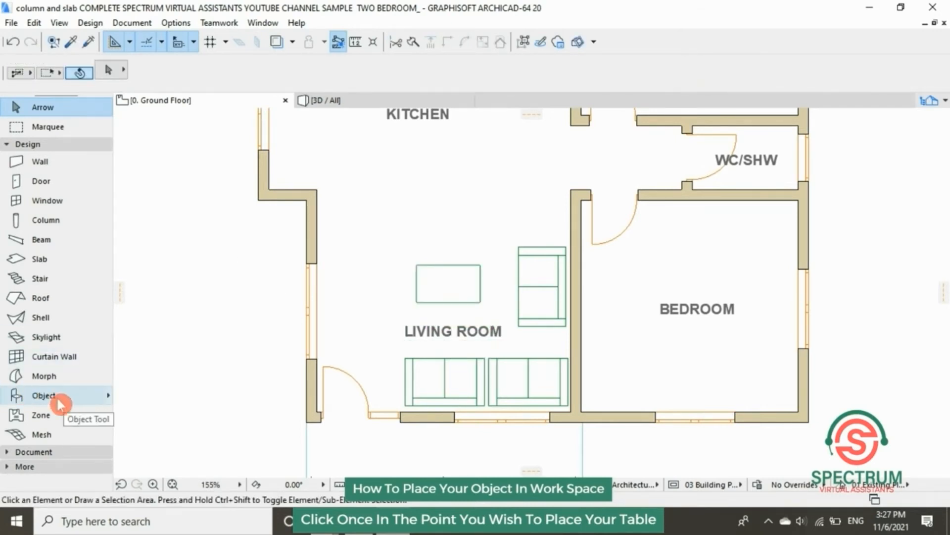
- Search the Object tool's library for "tv" and choose Flat Panel TV 20
left_click(40, 397)
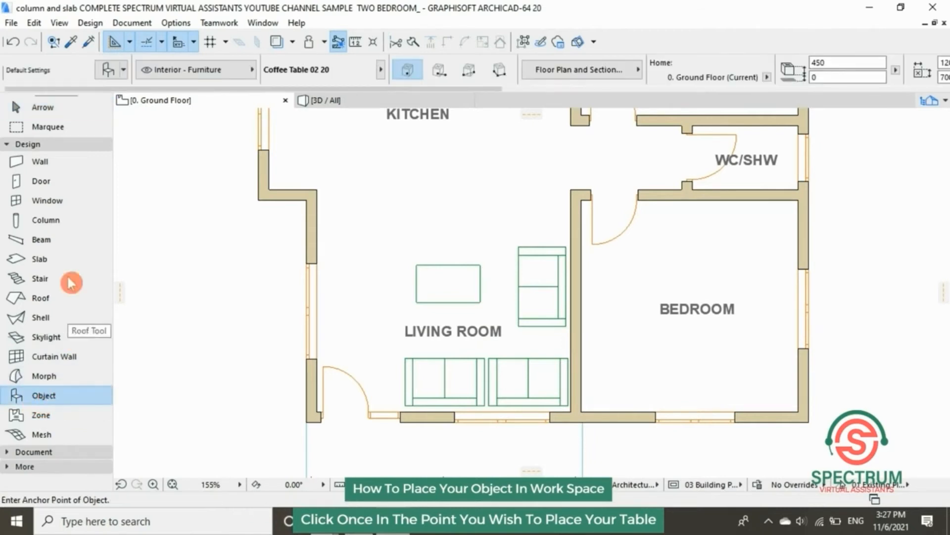
left_click(109, 72)
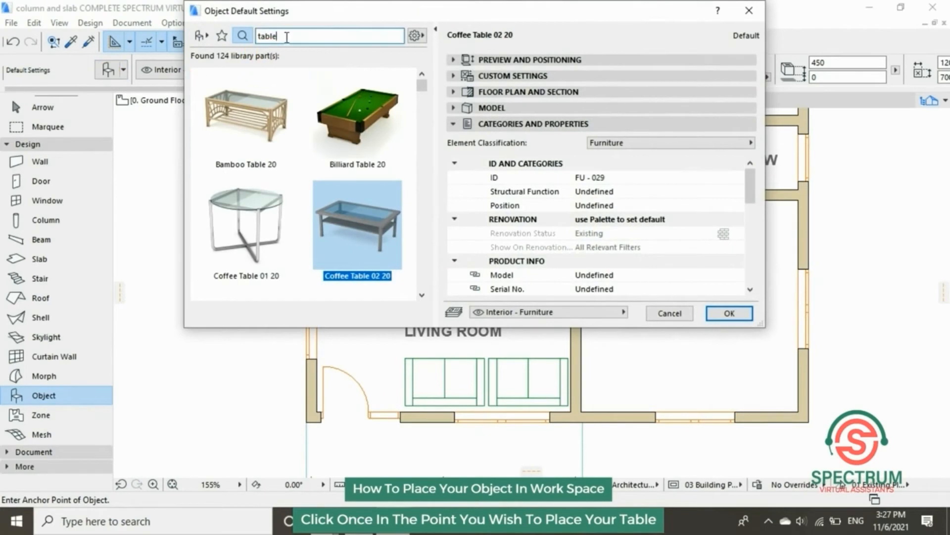
type("tv")
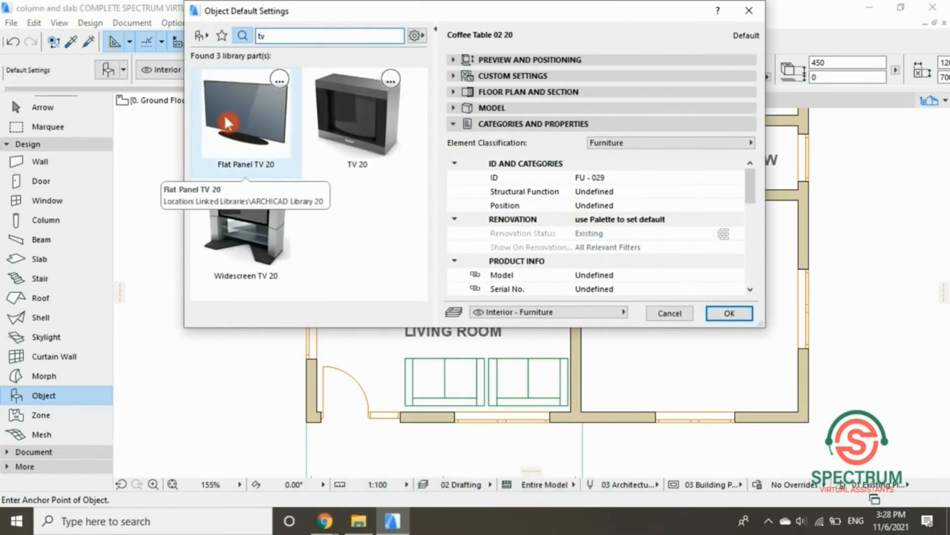
left_click(260, 143)
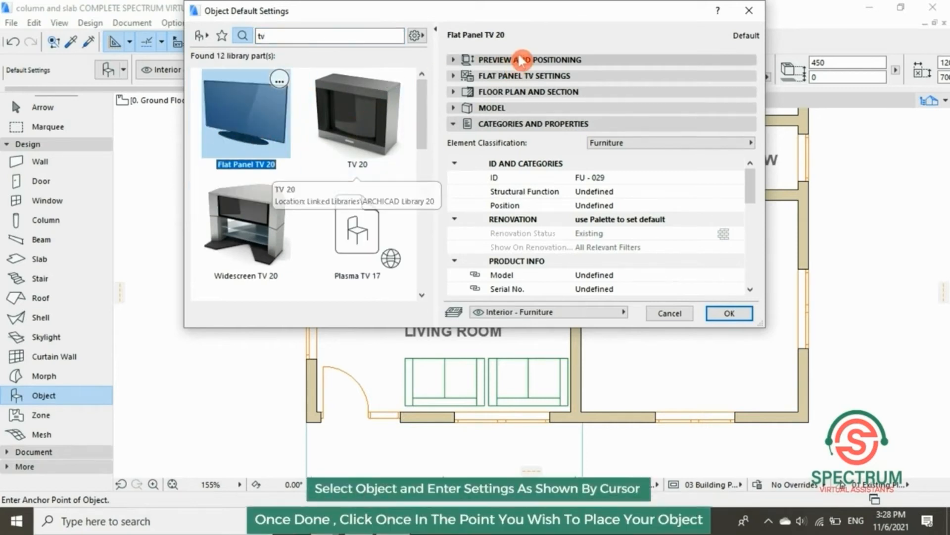
- Set the TV's bottom offset to 450 from its home story, keeping the home story on Ground Floor
left_click(520, 60)
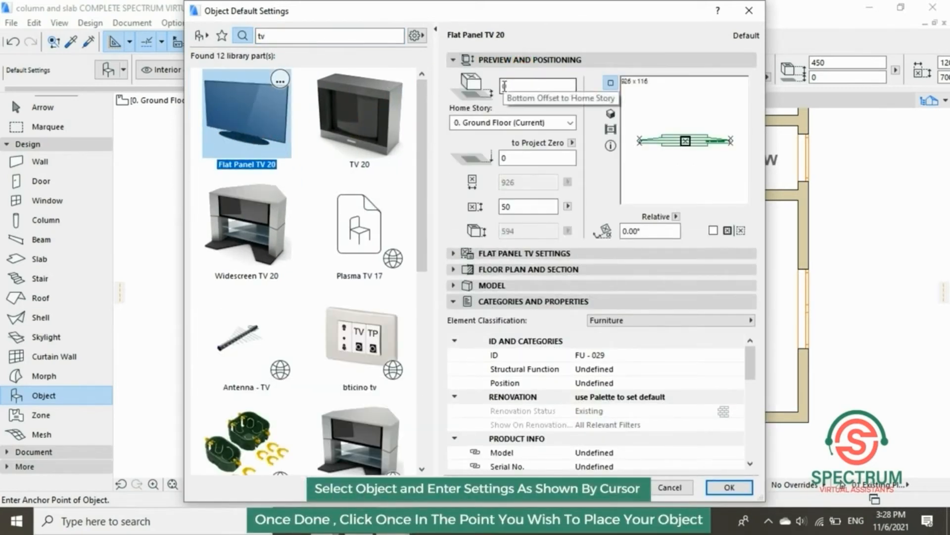
left_click(571, 123)
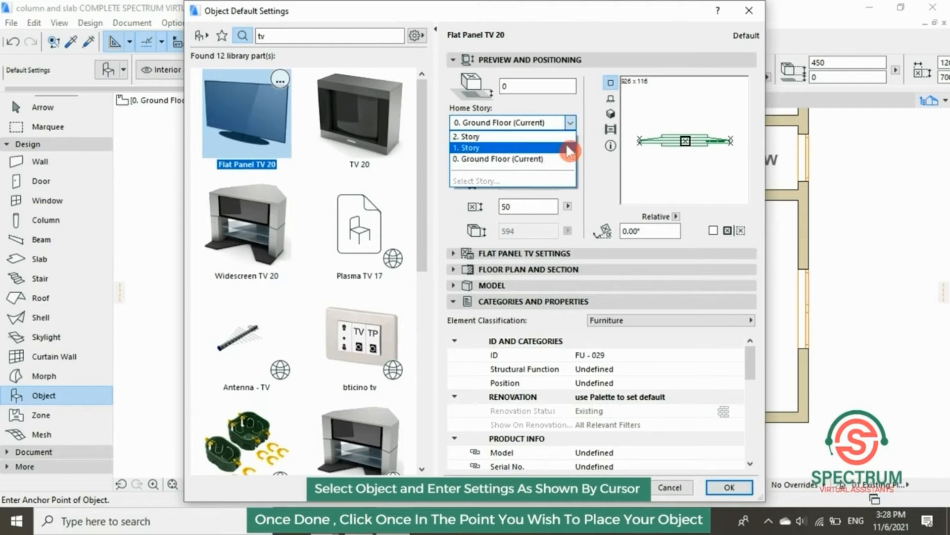
left_click(544, 158)
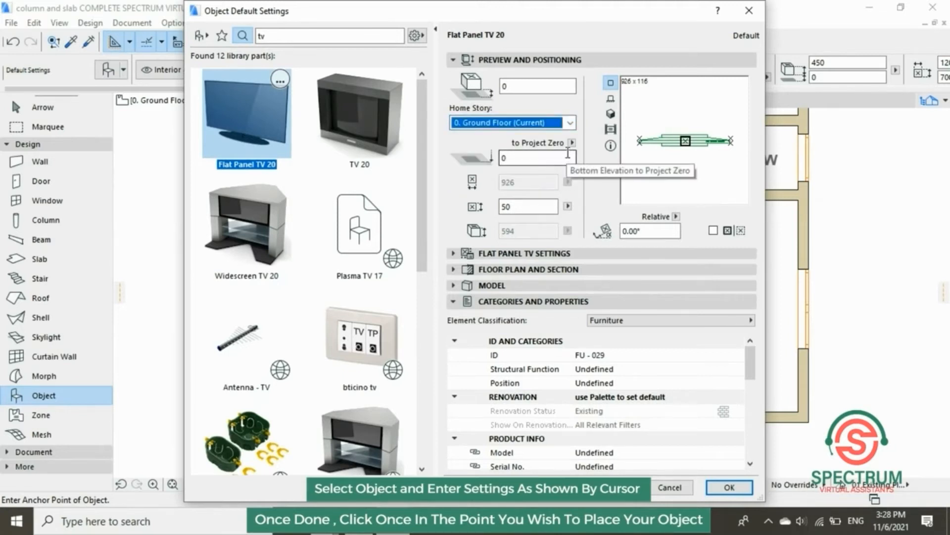
left_click(515, 84)
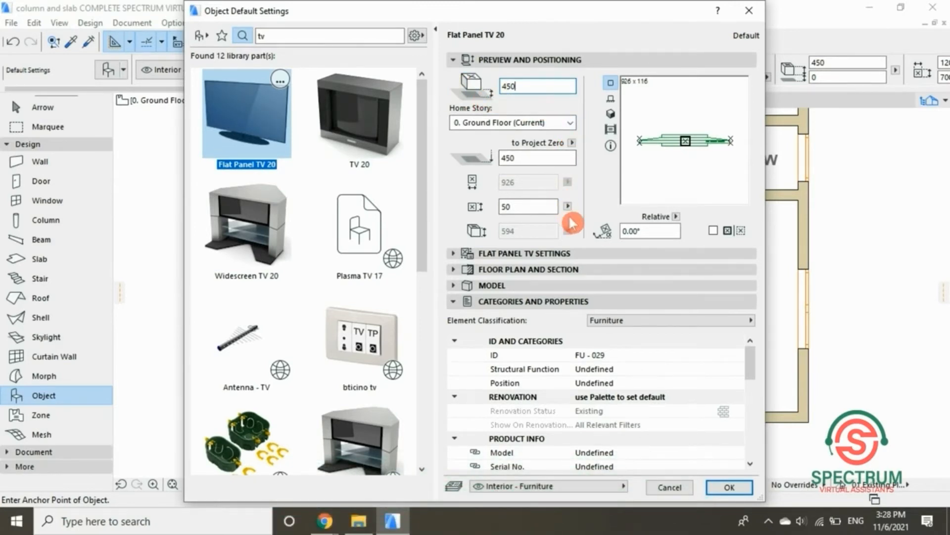
left_click(564, 60)
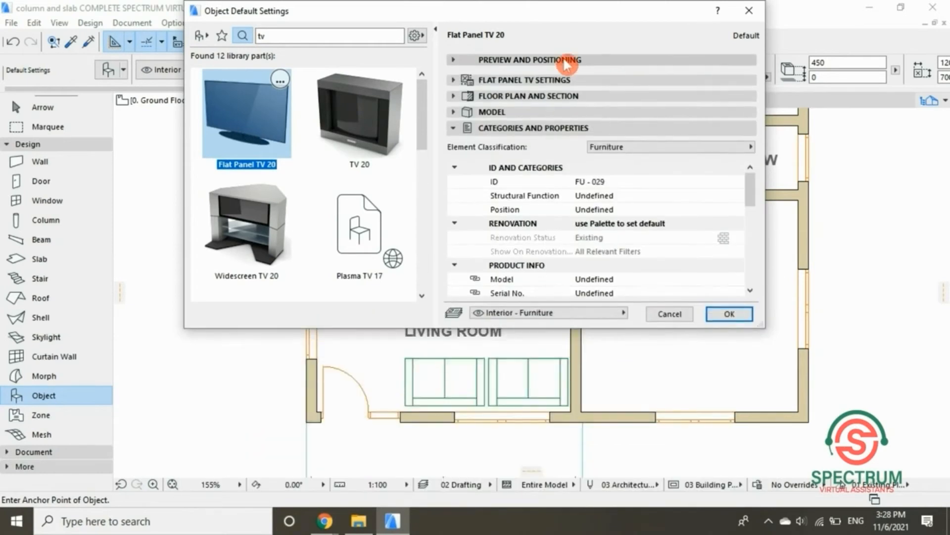
- Review the flat panel TV's support styles and settings pages, keeping the Rectangular support
left_click(554, 76)
left_click(480, 159)
left_click(499, 96)
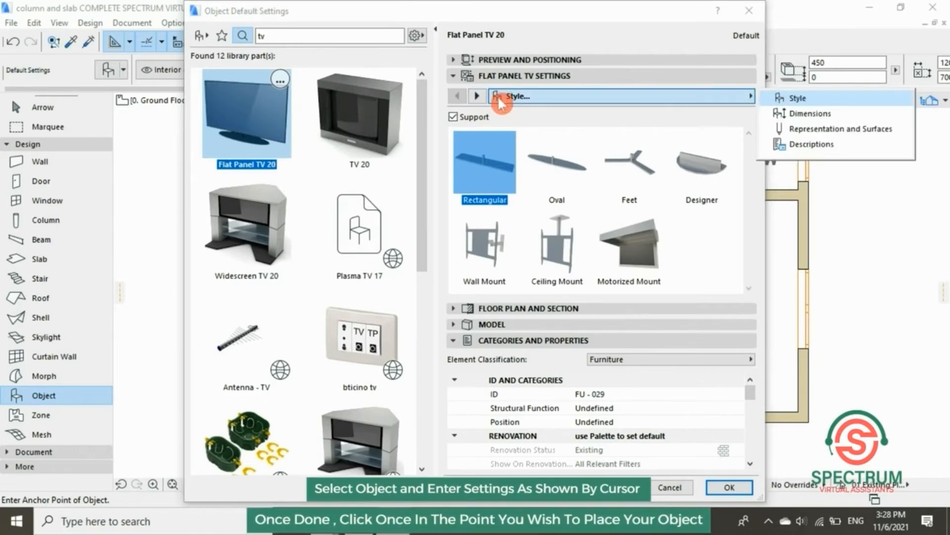
left_click(479, 79)
left_click(508, 92)
left_click(508, 91)
left_click(515, 77)
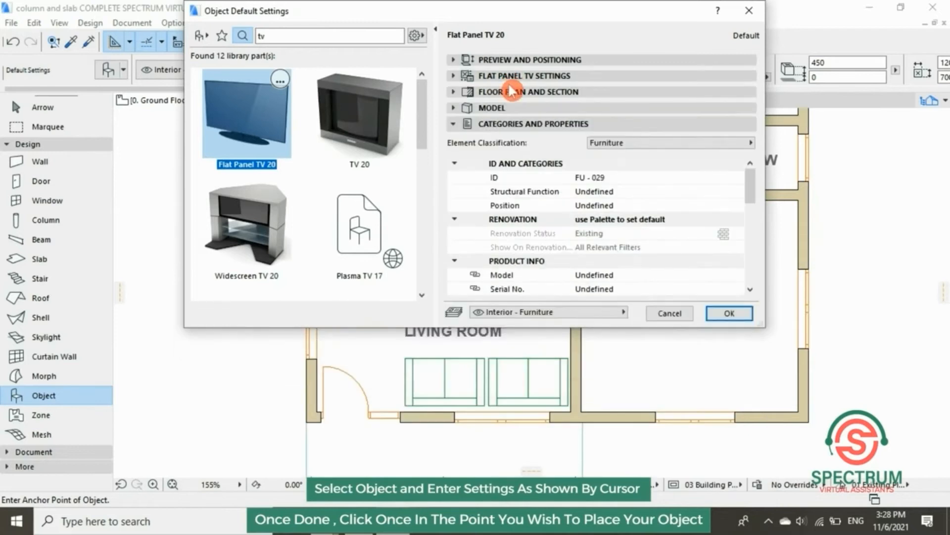
- Examine the TV's floor plan display, symbol, cut surface and model surface-override settings
left_click(508, 92)
left_click(751, 134)
left_click_drag(754, 134, 754, 161)
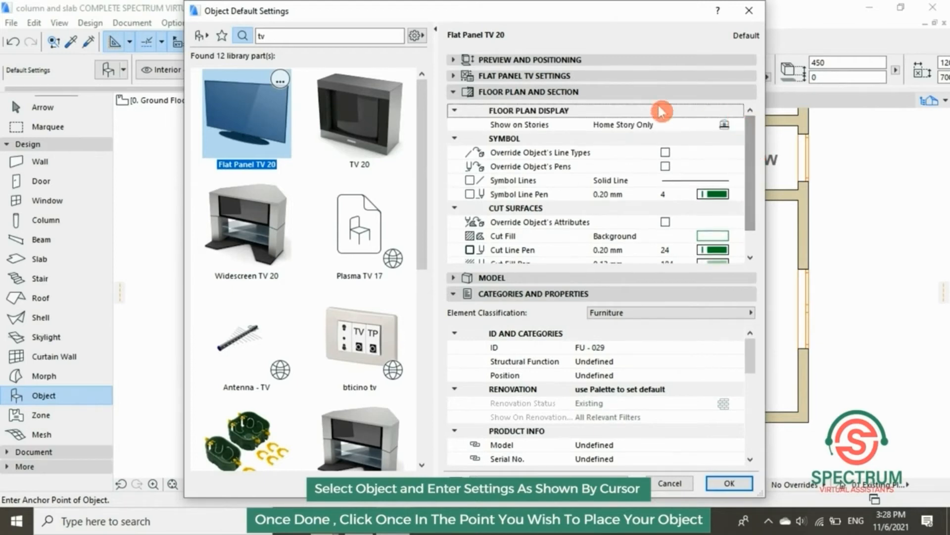
left_click(617, 93)
left_click(581, 109)
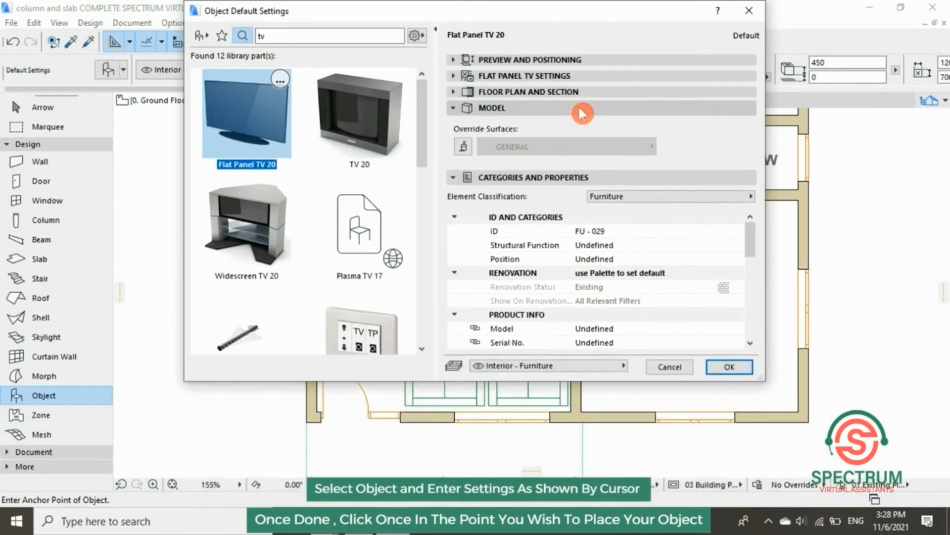
left_click(581, 109)
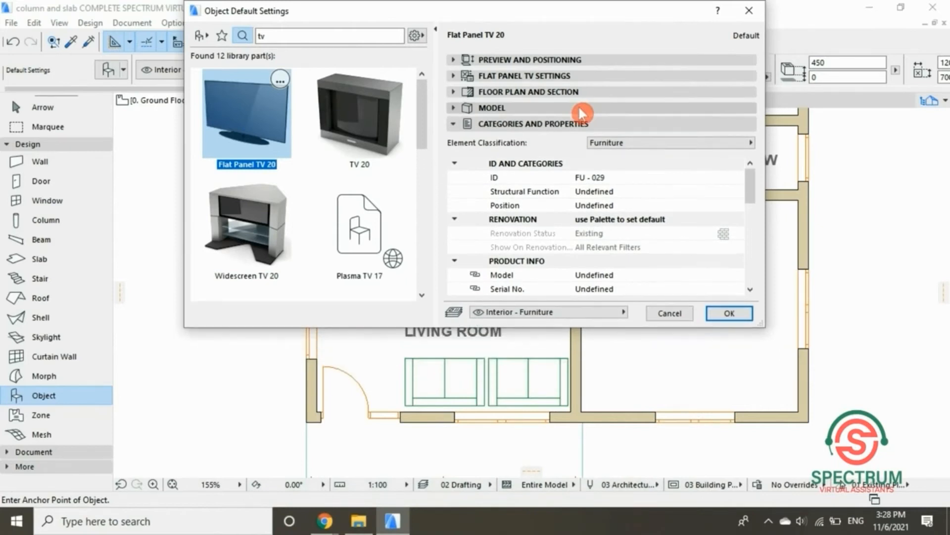
- Keep the TV's element classification as Furniture, review its properties and accept the object settings
left_click(650, 144)
left_click(650, 148)
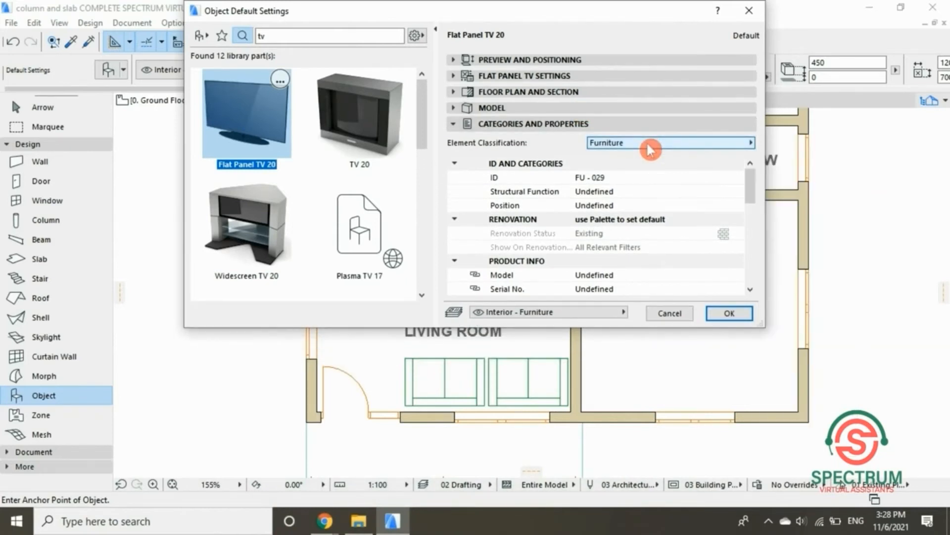
scroll(754, 180, "down", 3)
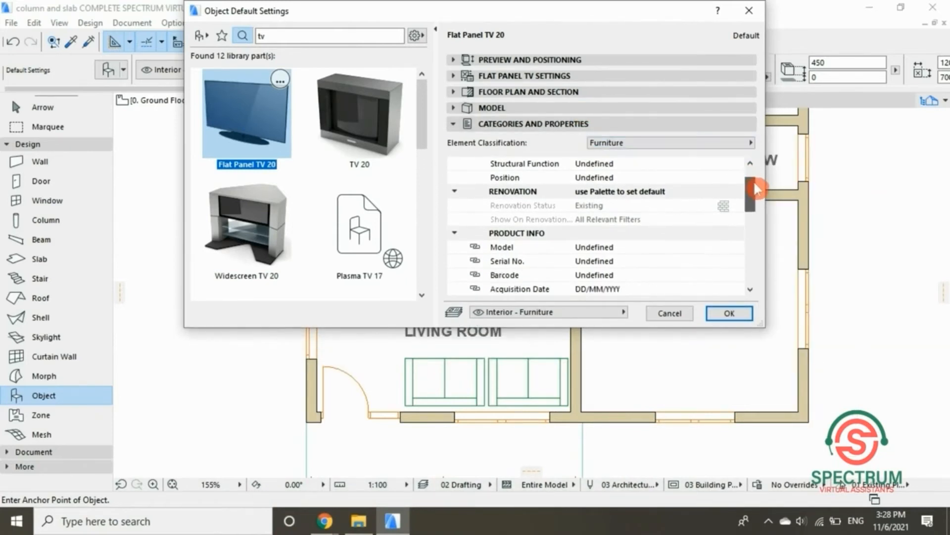
left_click_drag(757, 197, 765, 273)
left_click(732, 315)
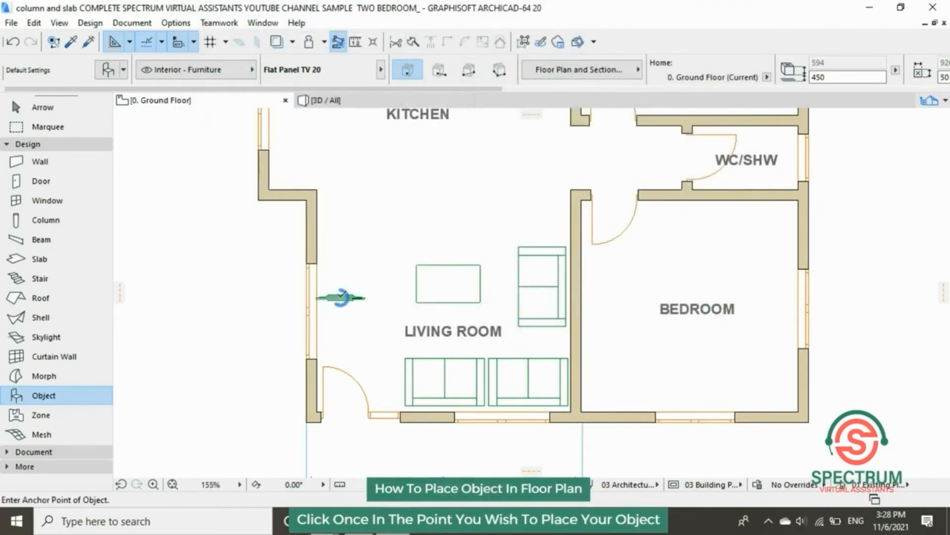
- Place the TV beside the living room's outer-wall window, opposite the rotated sofa, and rotate it parallel to that wall
left_click(342, 297)
right_click(331, 296)
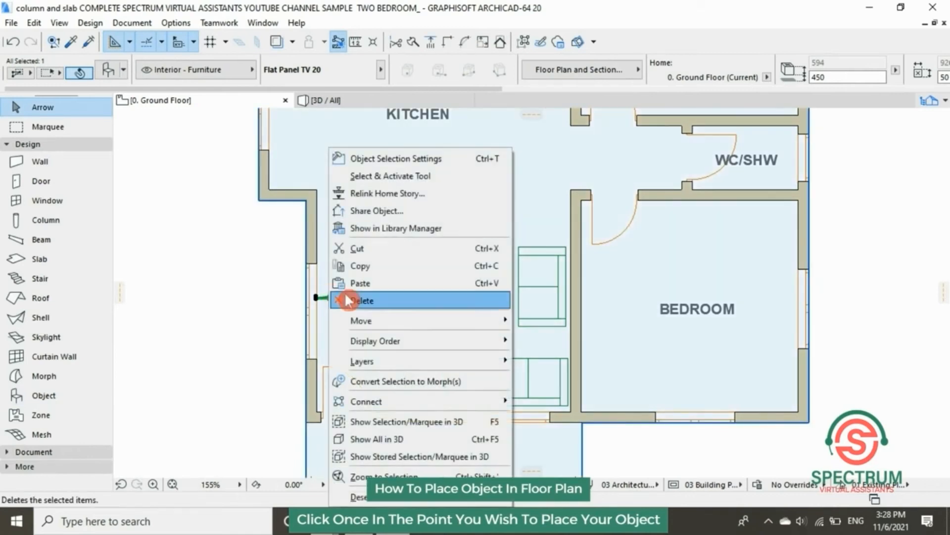
mouse_move(403, 320)
left_click(547, 339)
left_click(347, 297)
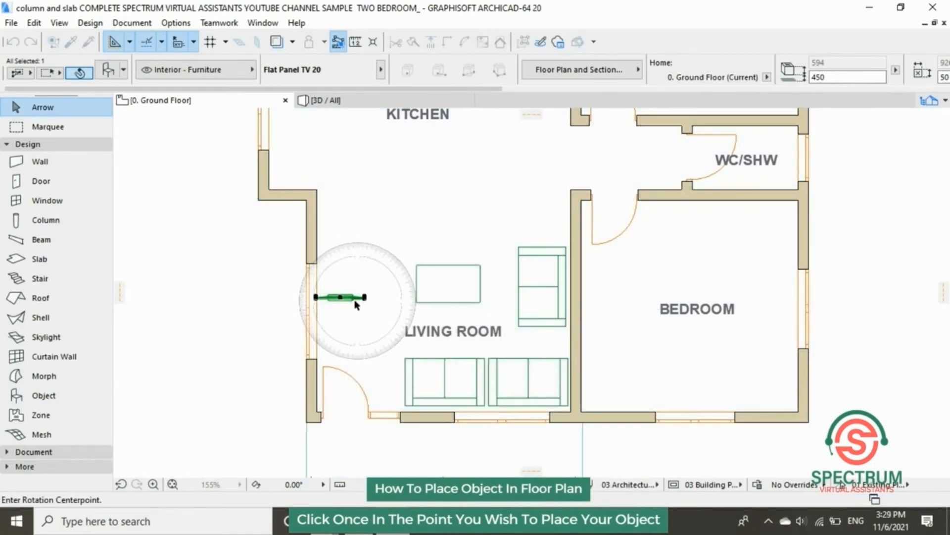
left_click(421, 296)
left_click(349, 218)
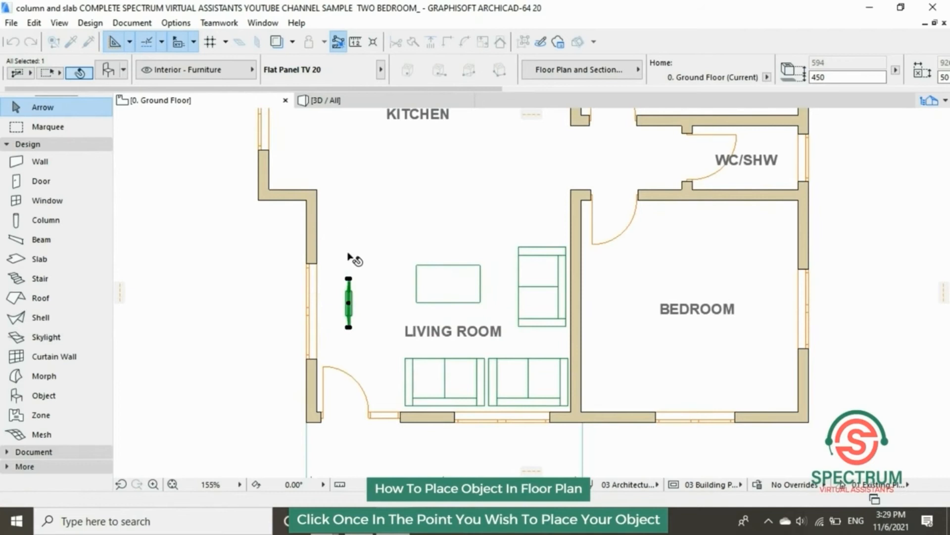
- Move the rotated TV close against the living room's outer-wall window and deselect it
left_click(348, 302)
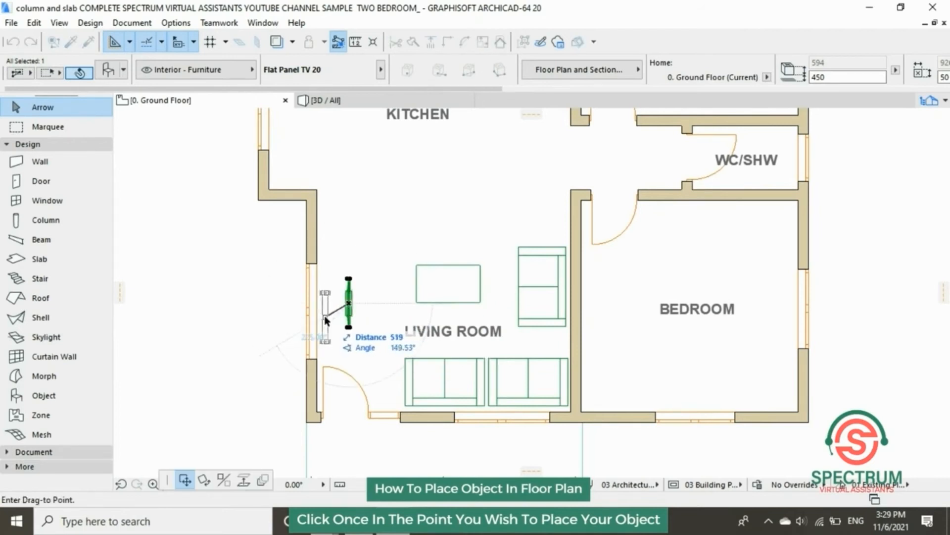
left_click(324, 320)
left_click(205, 284)
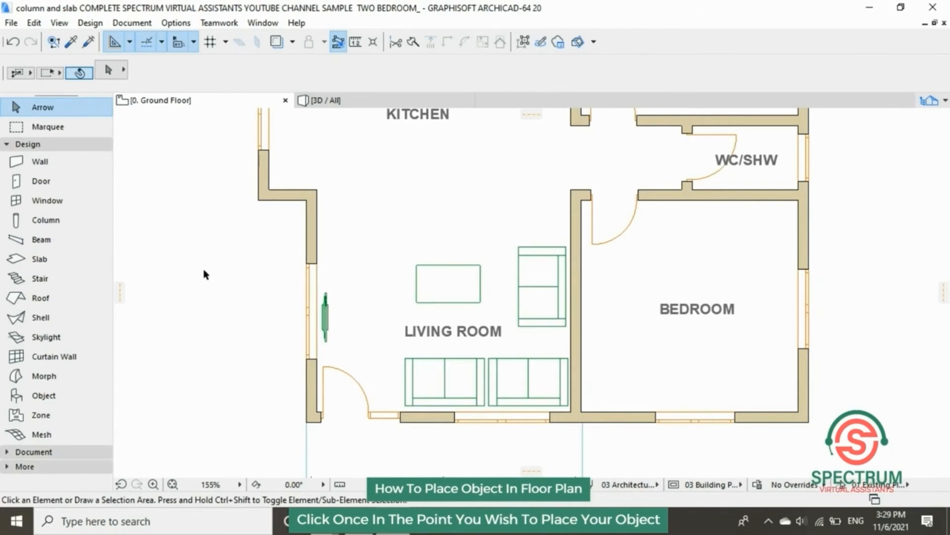
- Search the object library for "sink" and choose Cabinet Base Double Door 20 as the object for the kitchen
scroll(317, 300, "down", 3)
scroll(335, 188, "up", 3)
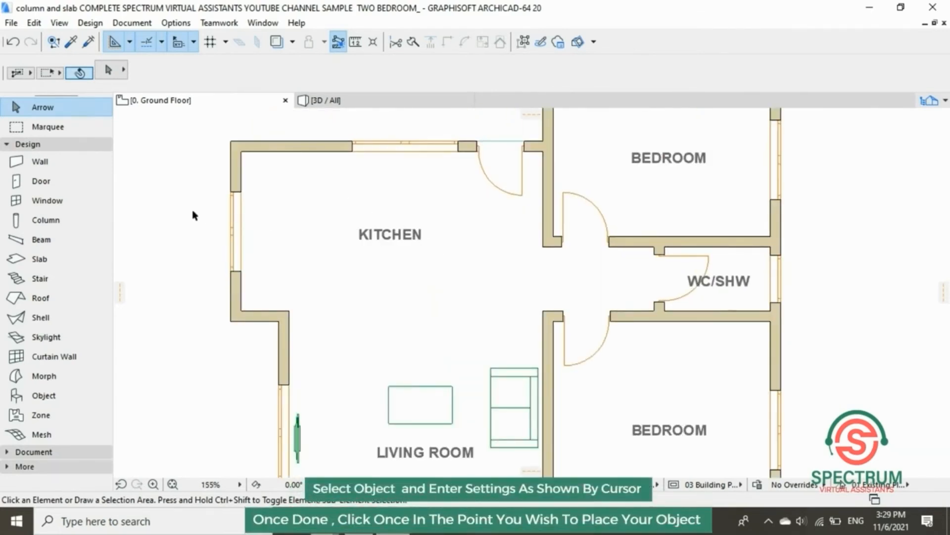
left_click(40, 396)
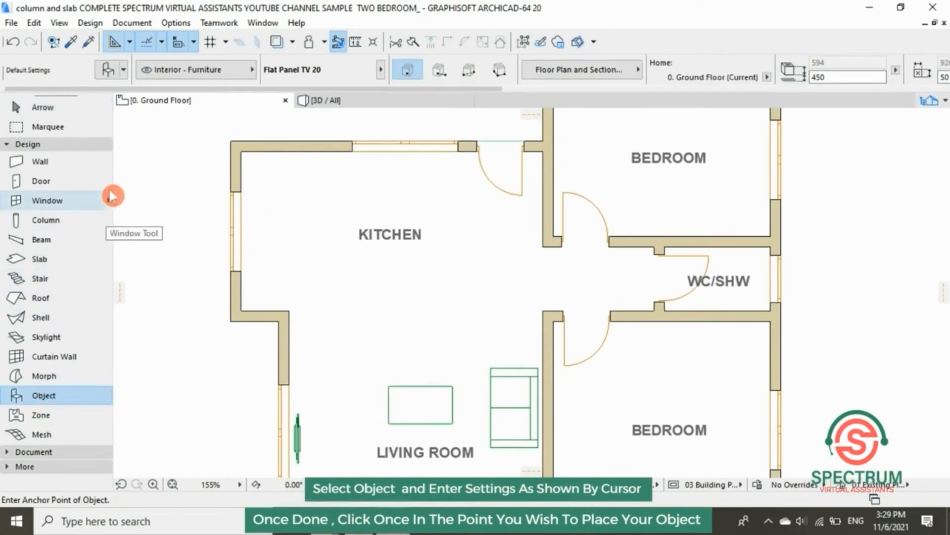
left_click(110, 73)
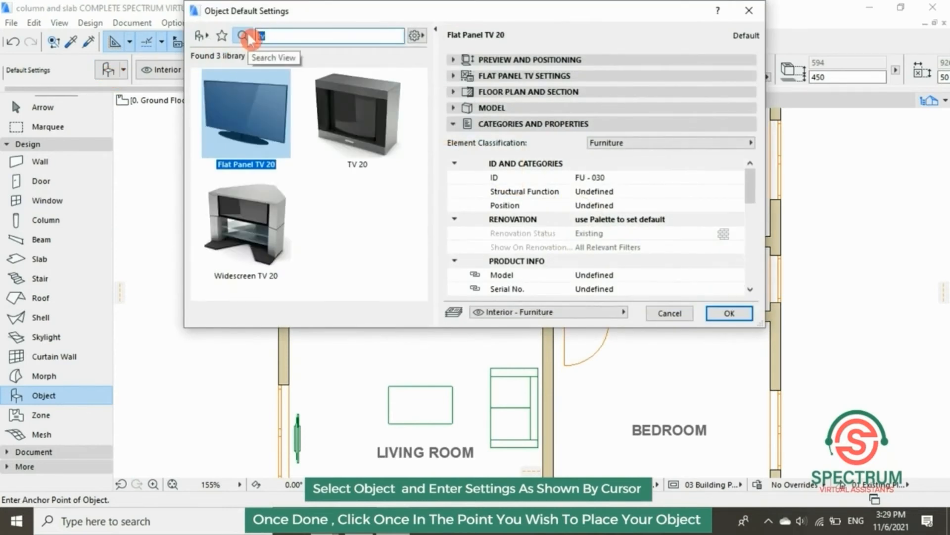
type("sink")
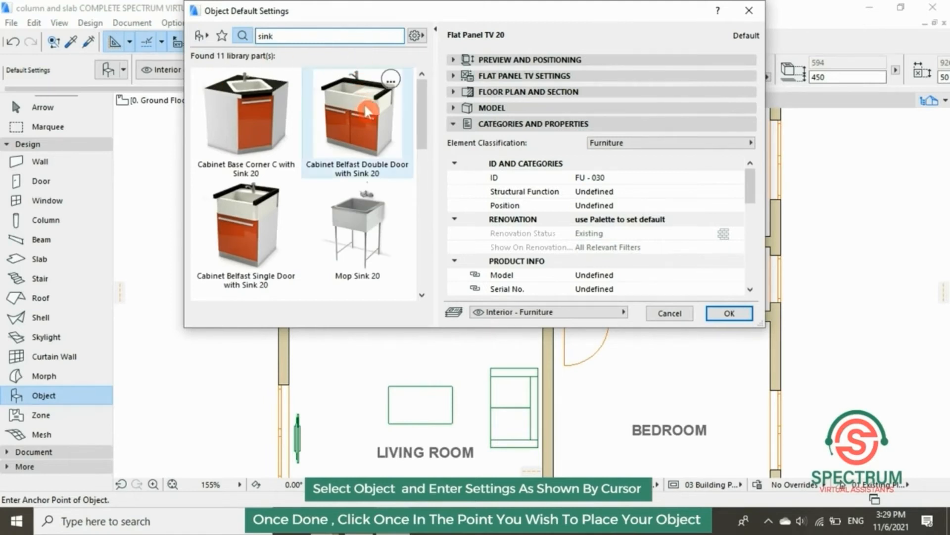
left_click_drag(422, 118, 425, 139)
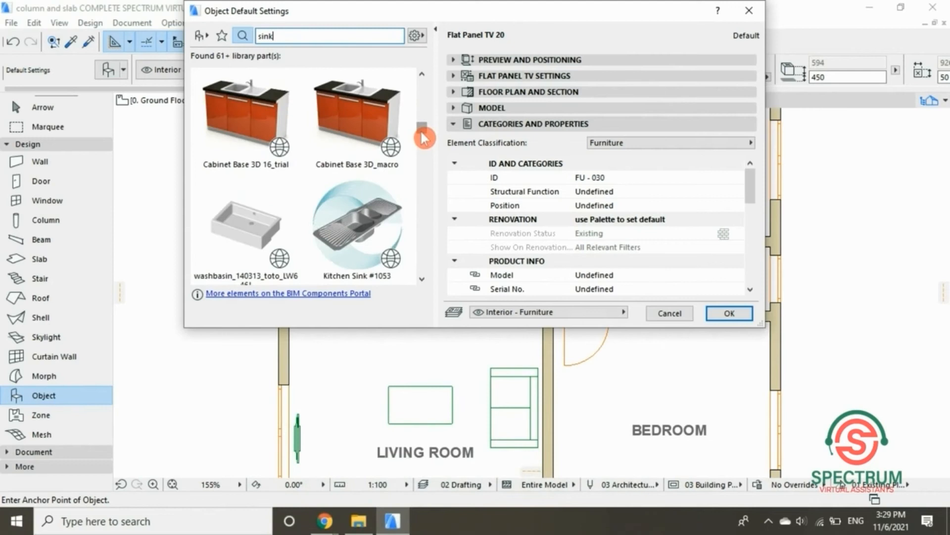
left_click_drag(425, 133, 422, 104)
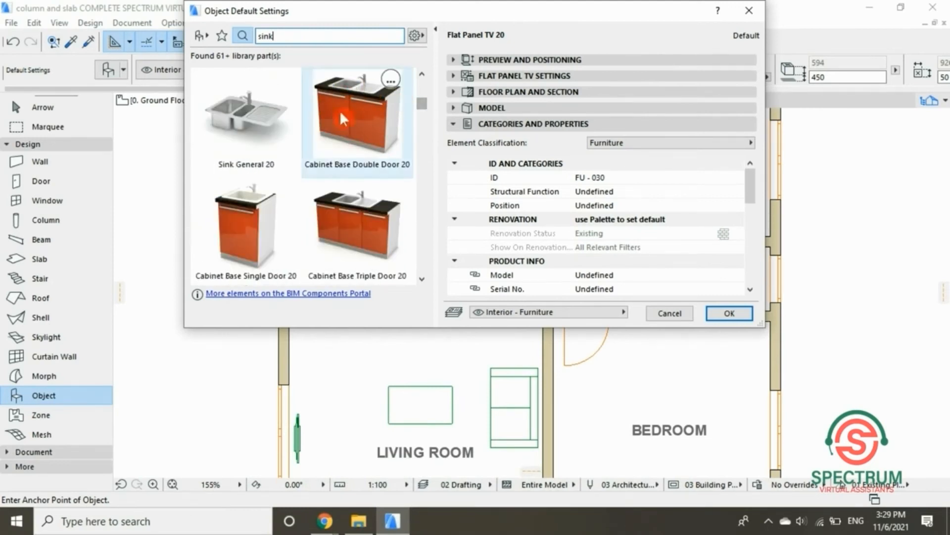
left_click(354, 106)
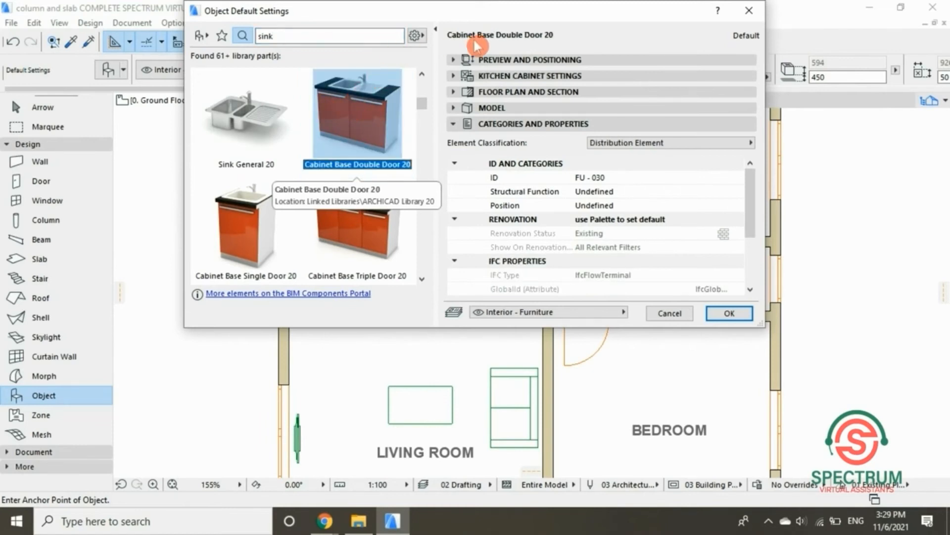
- Set the sink cabinet's bottom elevation to 0 and keep 0. Ground Floor as its home story
left_click(518, 63)
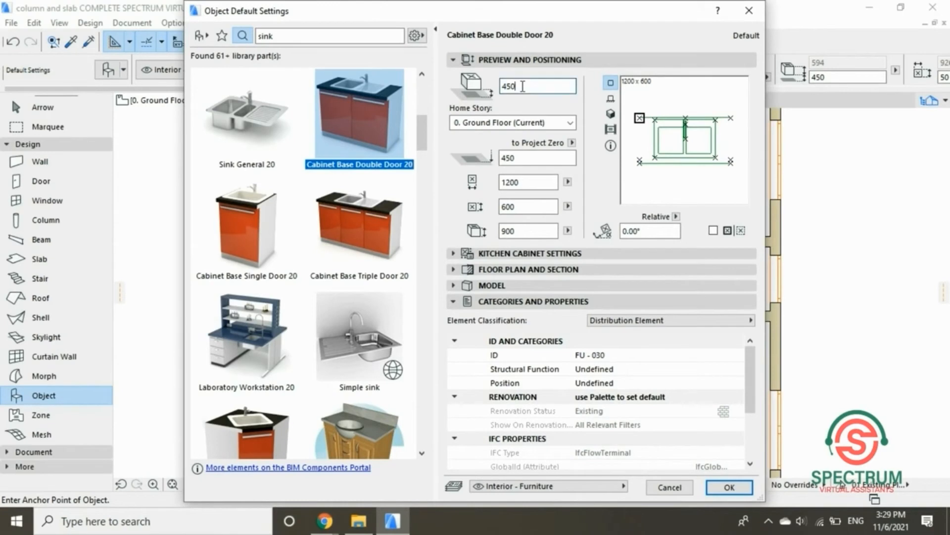
left_click_drag(523, 87, 482, 94)
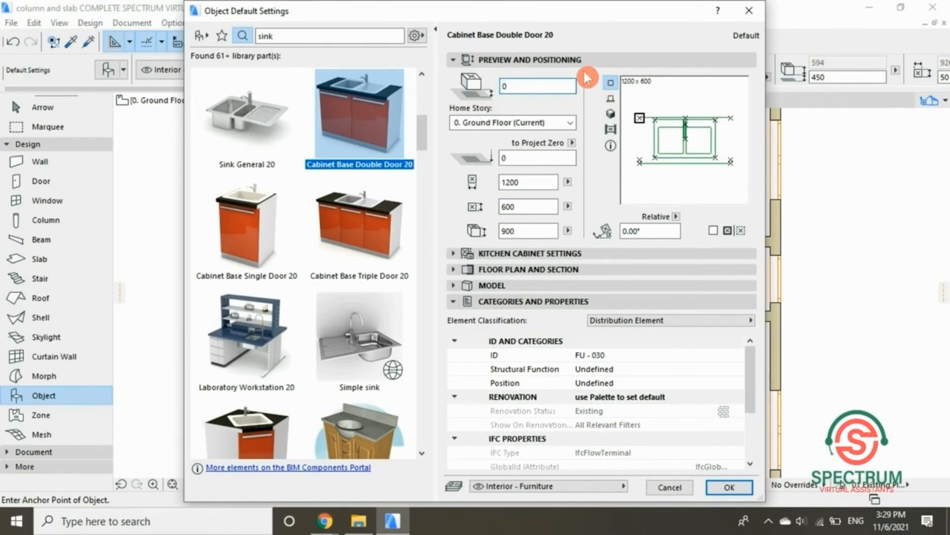
left_click(570, 123)
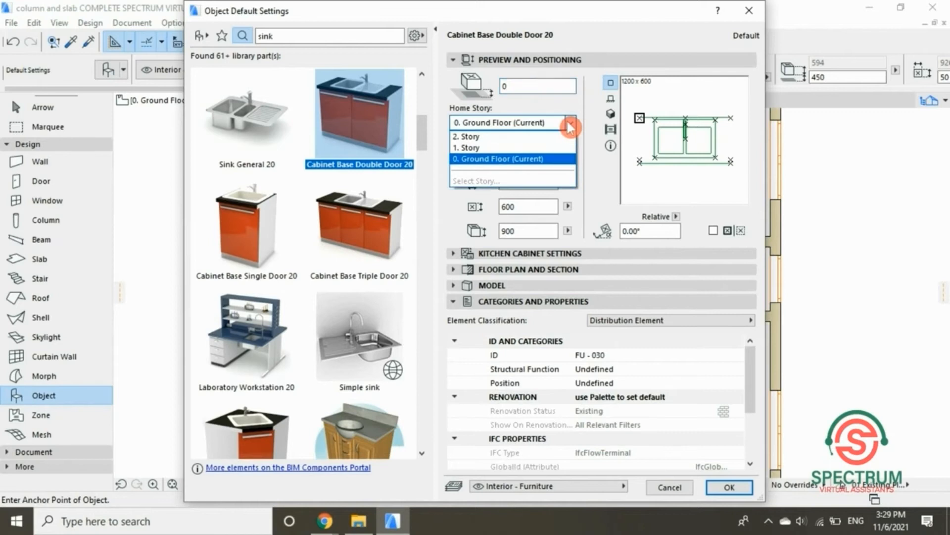
left_click(571, 128)
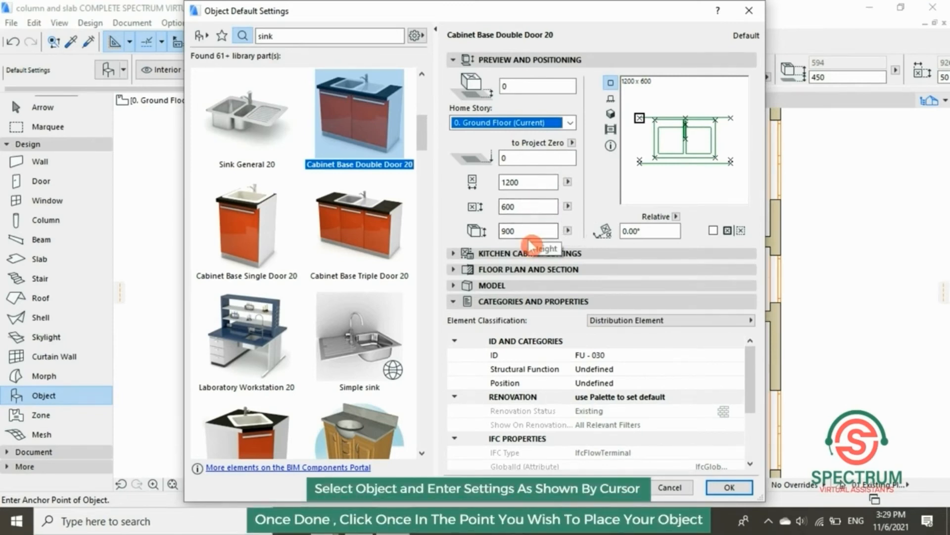
left_click(524, 59)
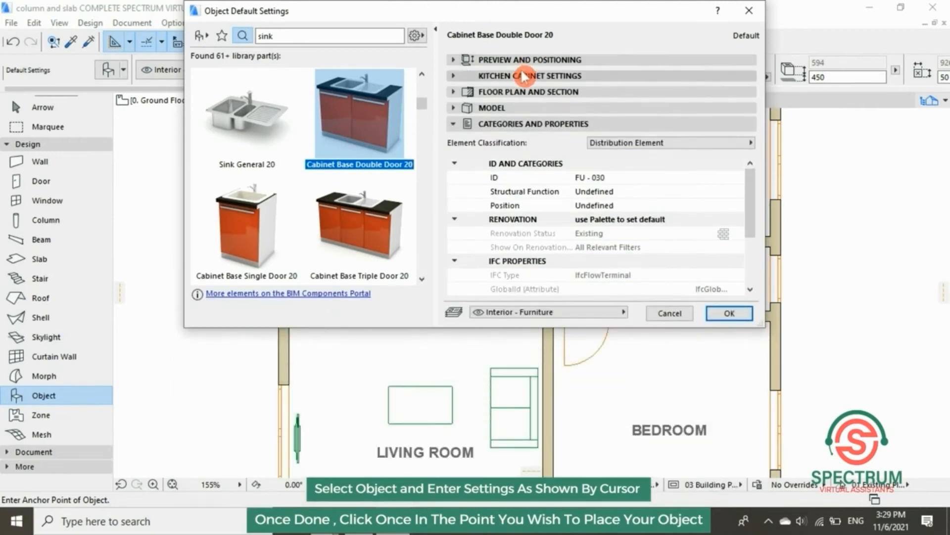
- Examine the sink cabinet's kitchen cabinet parameters, floor plan and section attributes, and model surface-override settings
left_click(523, 76)
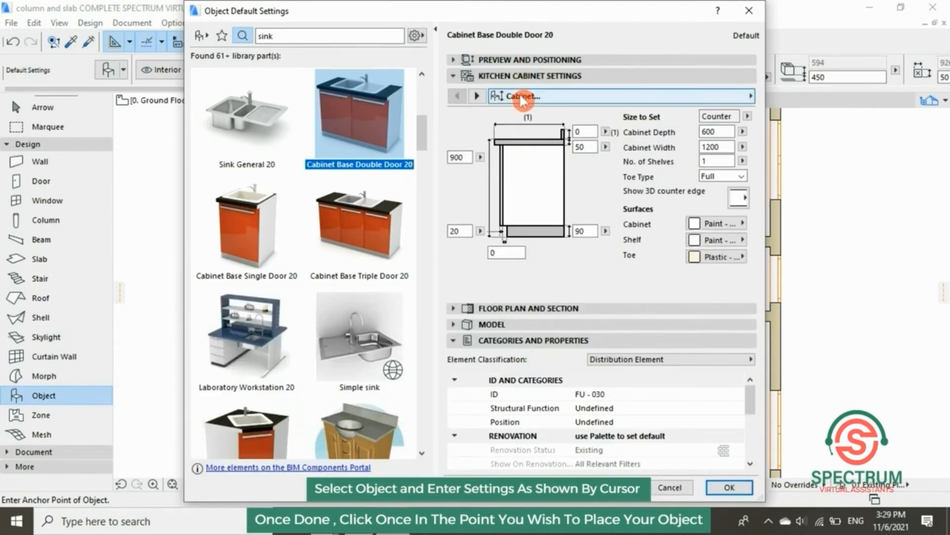
left_click(523, 96)
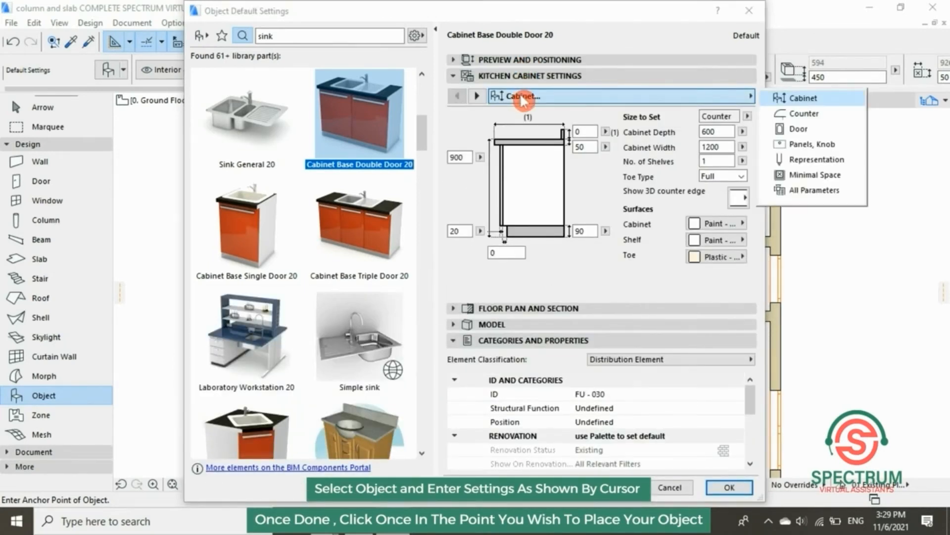
left_click(523, 97)
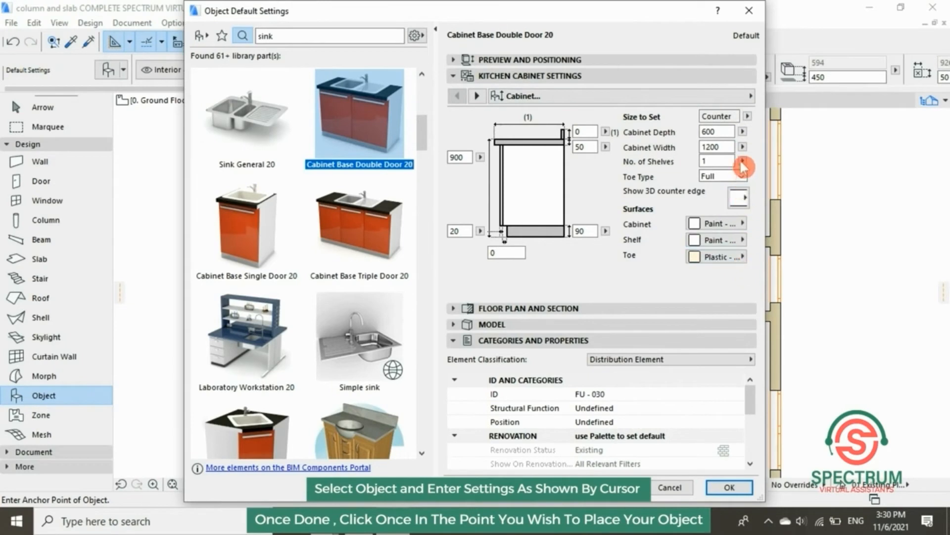
left_click(652, 97)
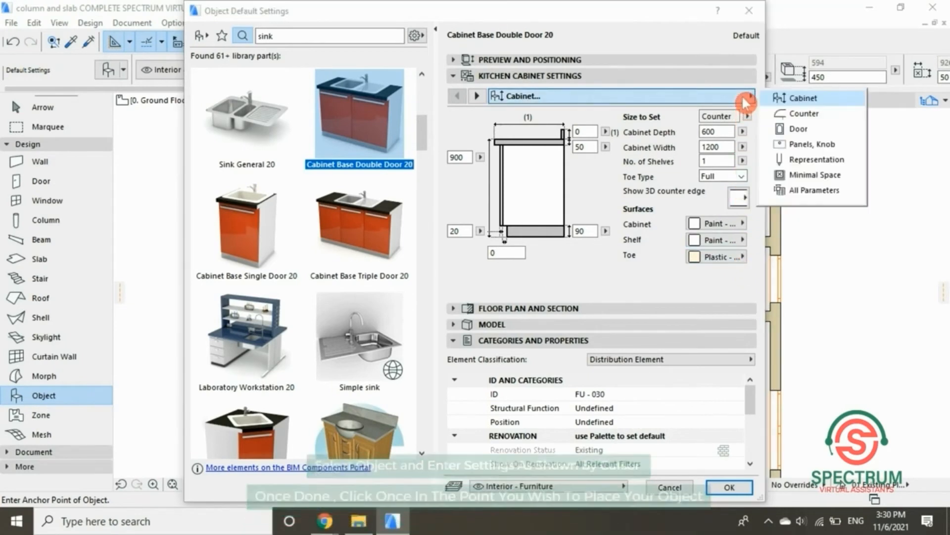
left_click(550, 82)
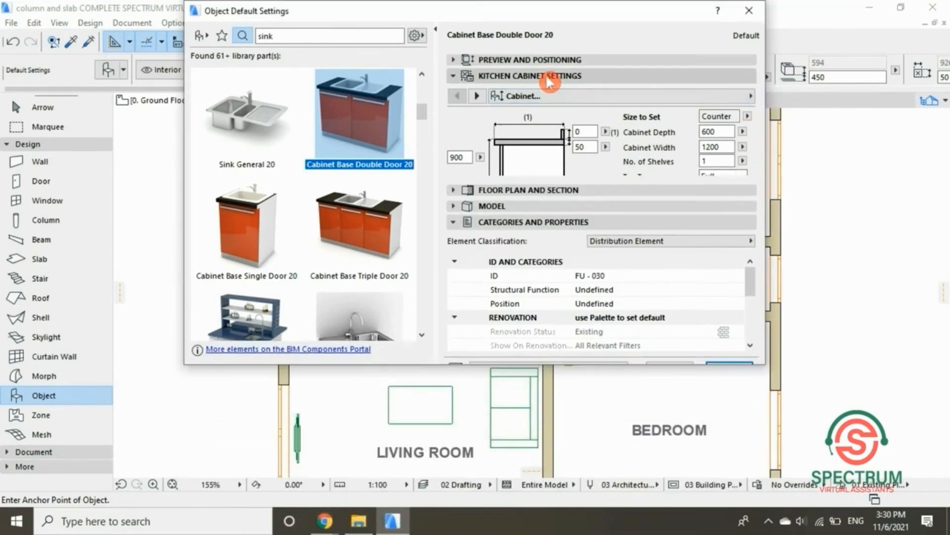
left_click(550, 78)
left_click(544, 92)
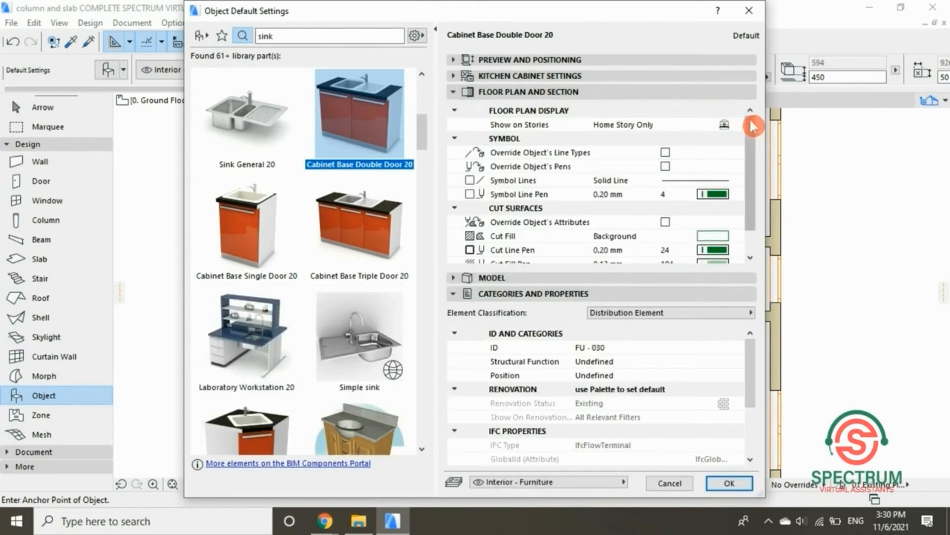
mouse_move(750, 122)
left_mouse_down()
mouse_move(753, 153)
mouse_move(747, 119)
left_mouse_up()
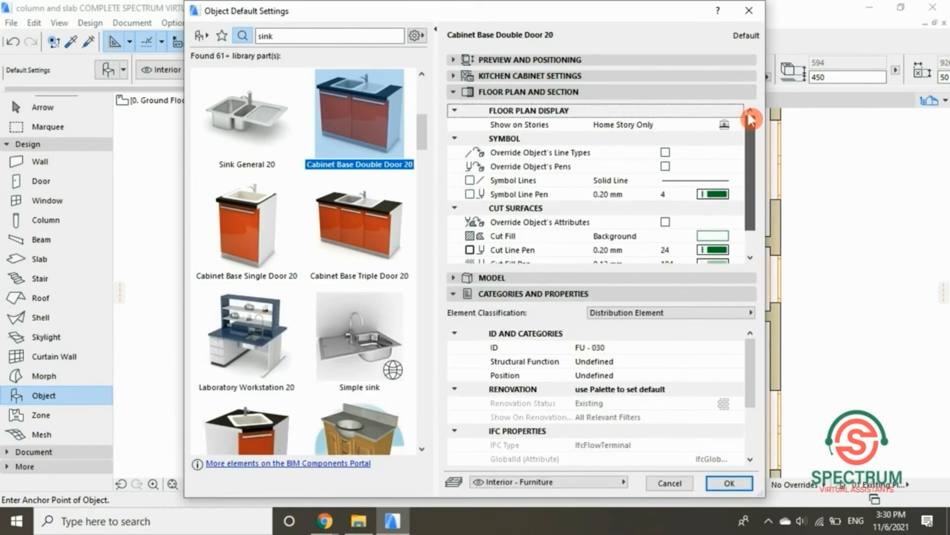
left_click(555, 93)
left_click(542, 111)
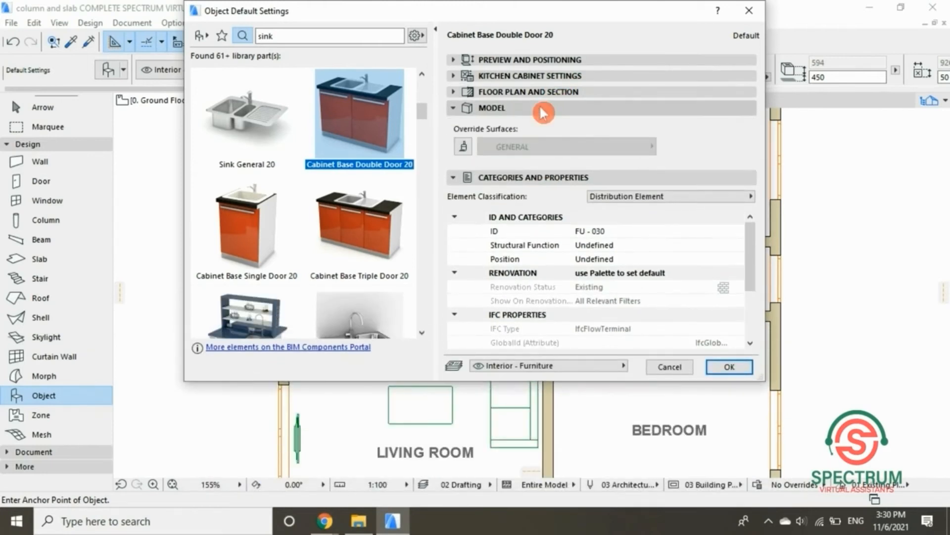
left_click(544, 109)
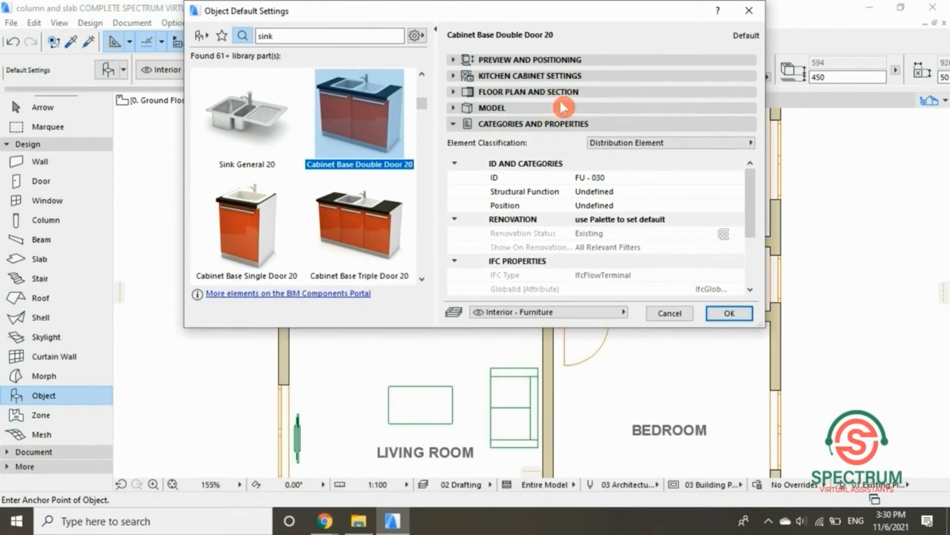
- Keep the sink cabinet's element classification as Distribution Element, review its properties and accept the object settings
left_click(676, 143)
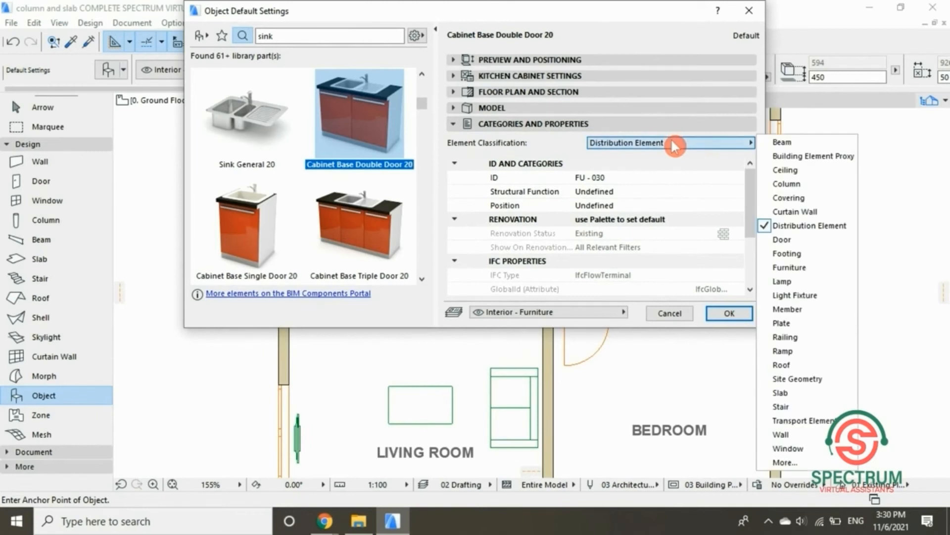
left_click(675, 143)
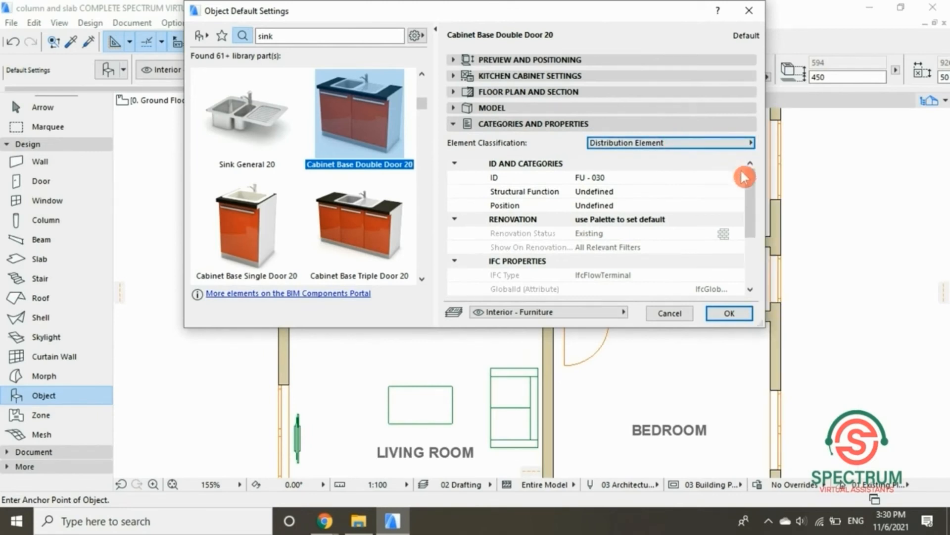
mouse_move(747, 184)
left_mouse_down()
mouse_move(753, 250)
mouse_move(747, 169)
left_mouse_up()
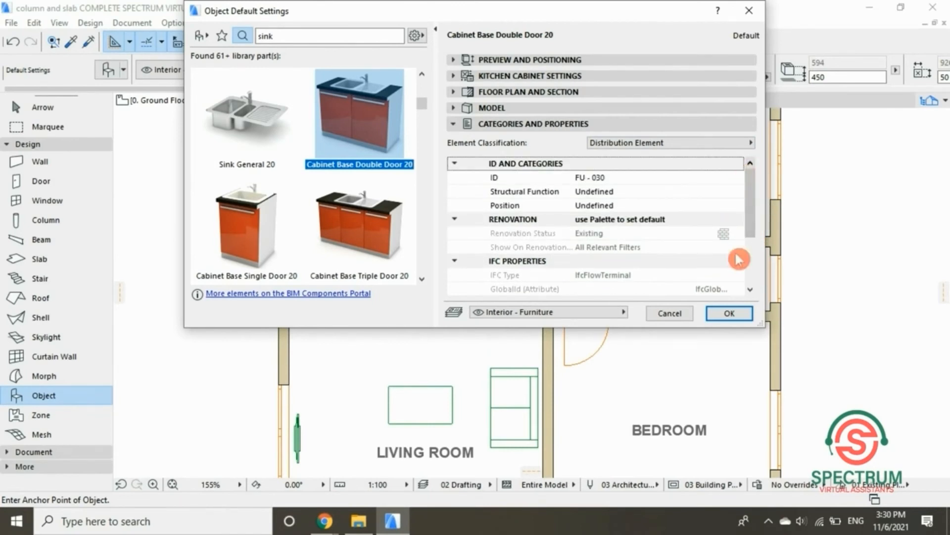
left_click(729, 314)
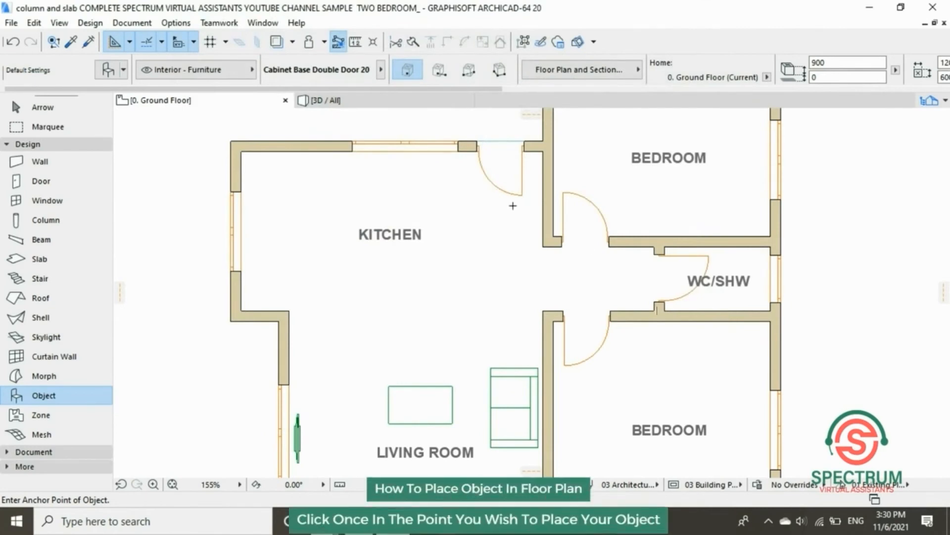
- Place the sink cabinet in the kitchen, move it up against the window beside the exterior door, and deselect it
left_click(391, 177)
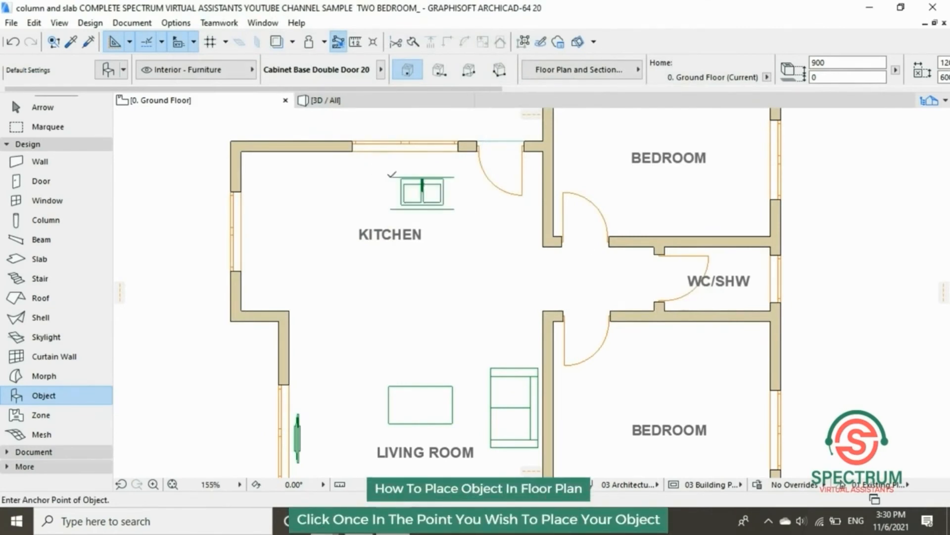
key("Escape")
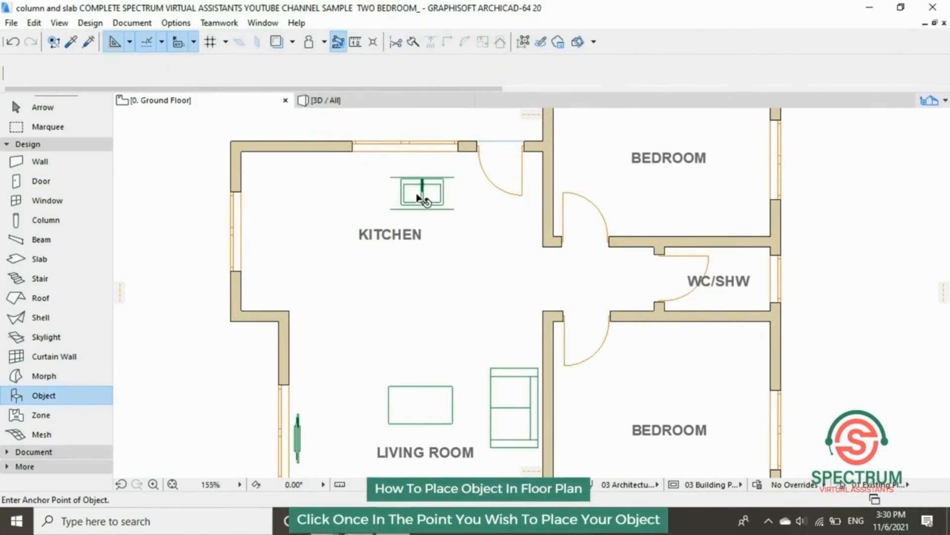
left_click(422, 198)
left_click_drag(422, 198, 405, 180)
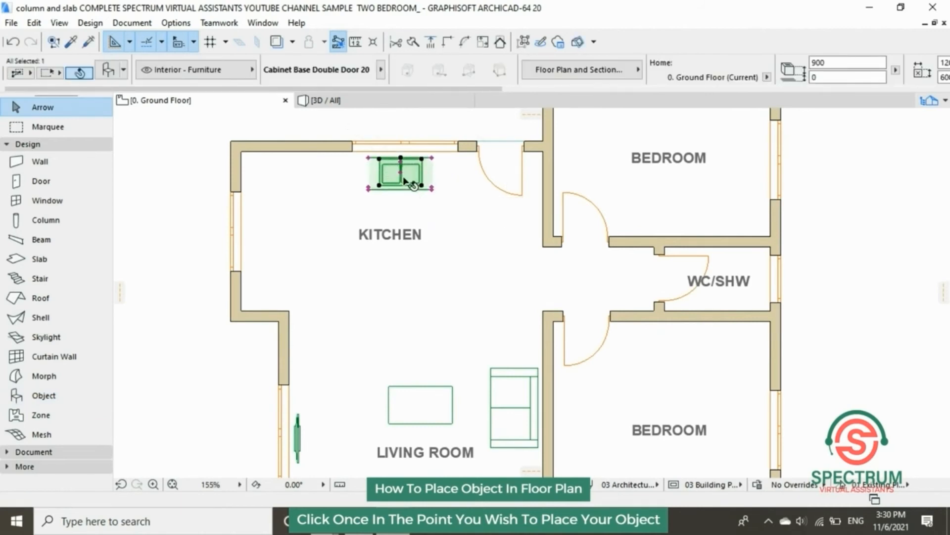
left_click(203, 163)
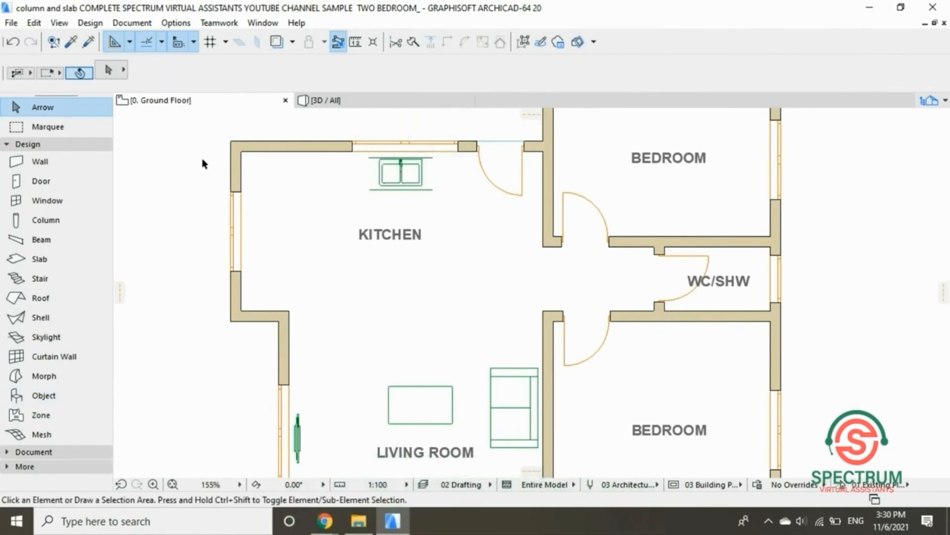
- Search the object library for "gas" and choose Range Gas 20 as the next kitchen object
left_click(44, 395)
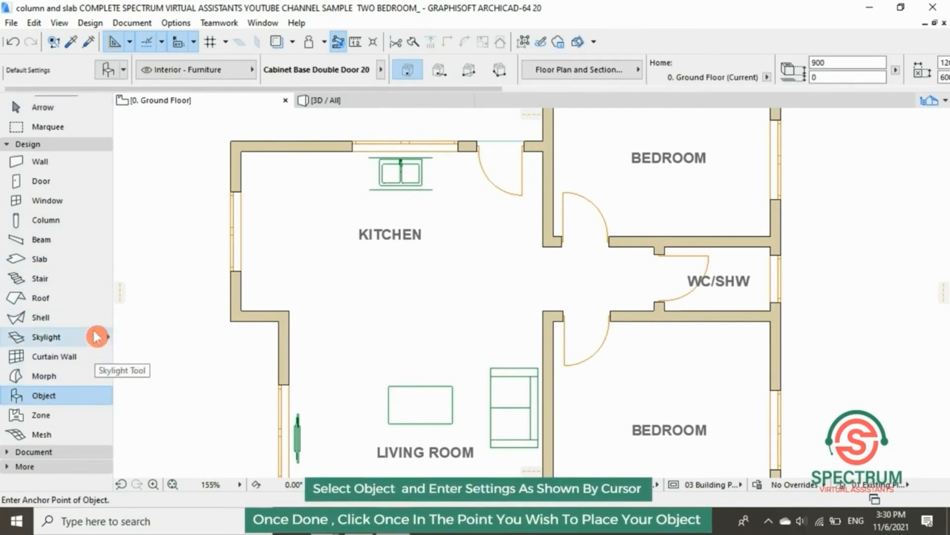
left_click(106, 69)
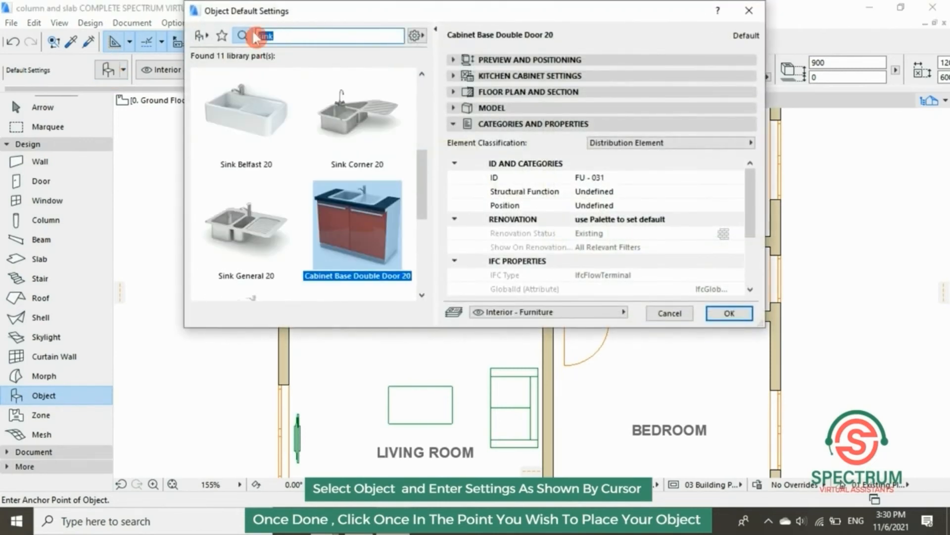
type("gas")
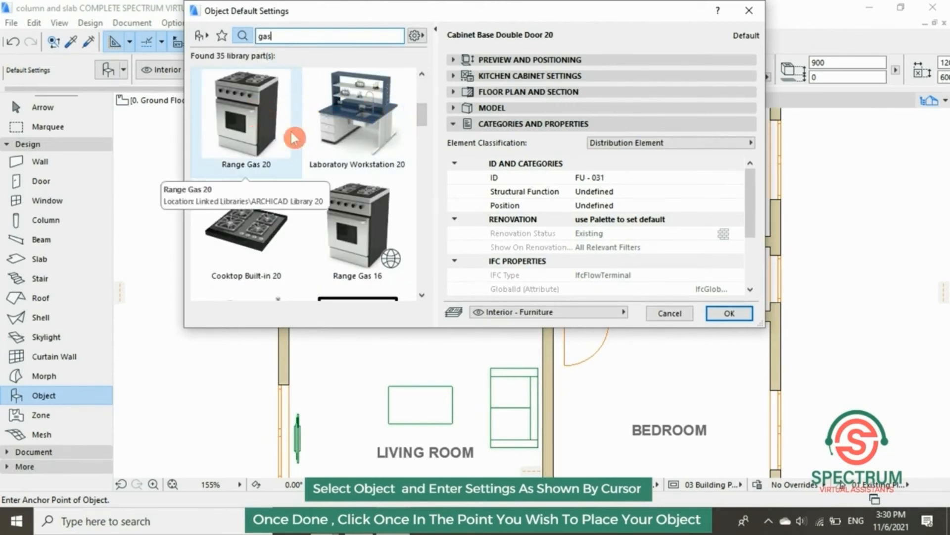
left_click(243, 86)
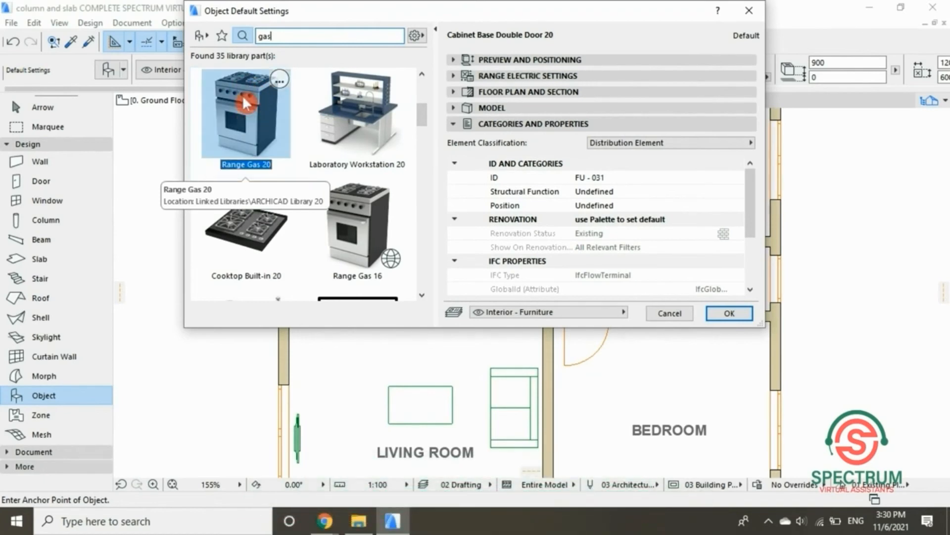
- Review the gas range's preview, positioning and size settings, keeping Ground Floor as its home story
left_click(486, 59)
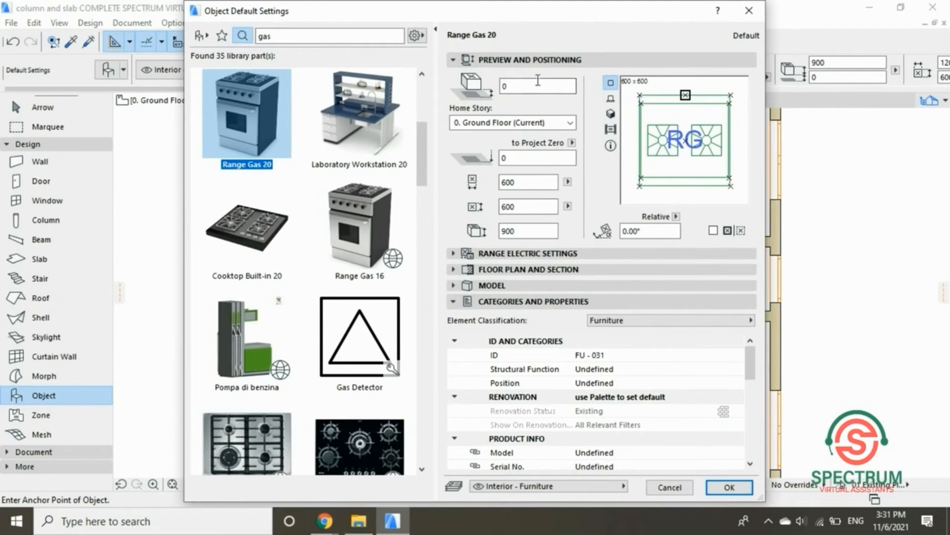
left_click(570, 124)
left_click(571, 126)
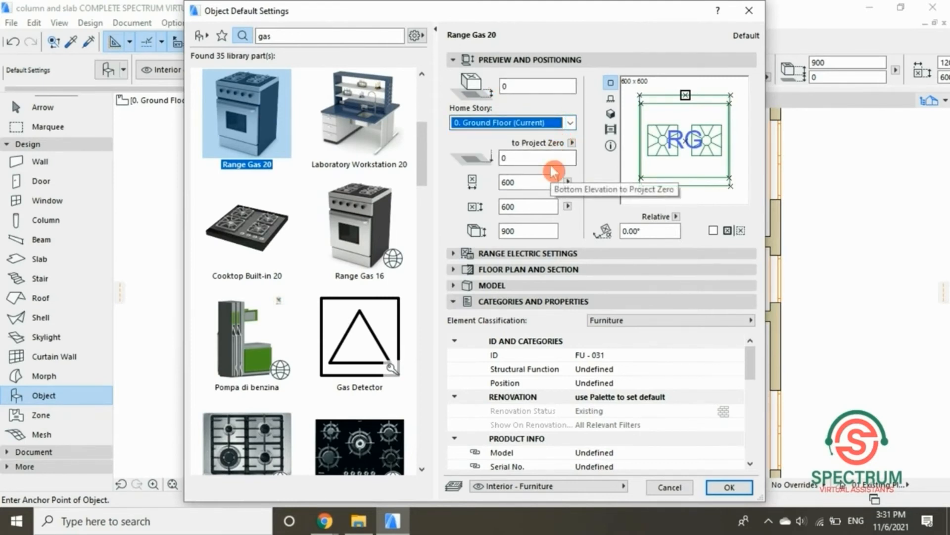
left_click(537, 213)
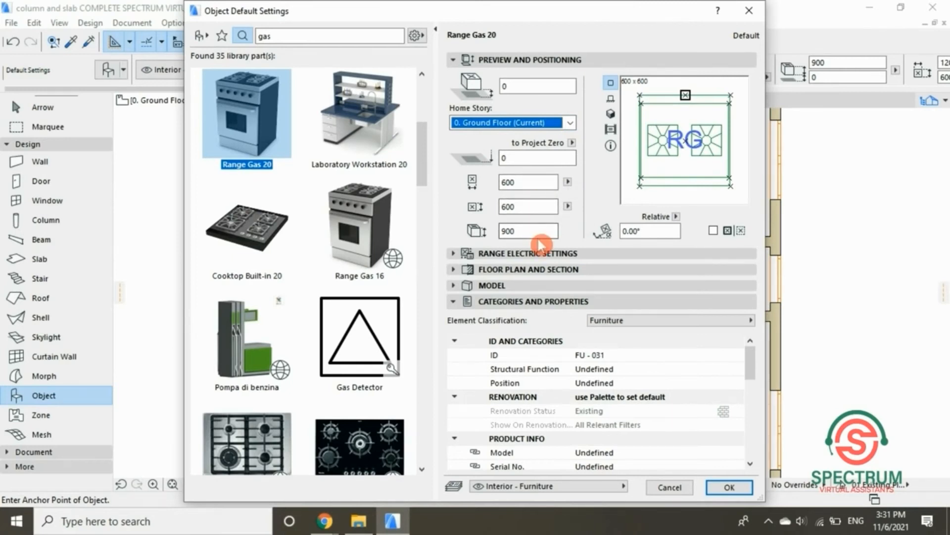
left_click(539, 61)
- Give the gas range the five-burner cooktop style and enable its backsplash and oven rack
left_click(537, 77)
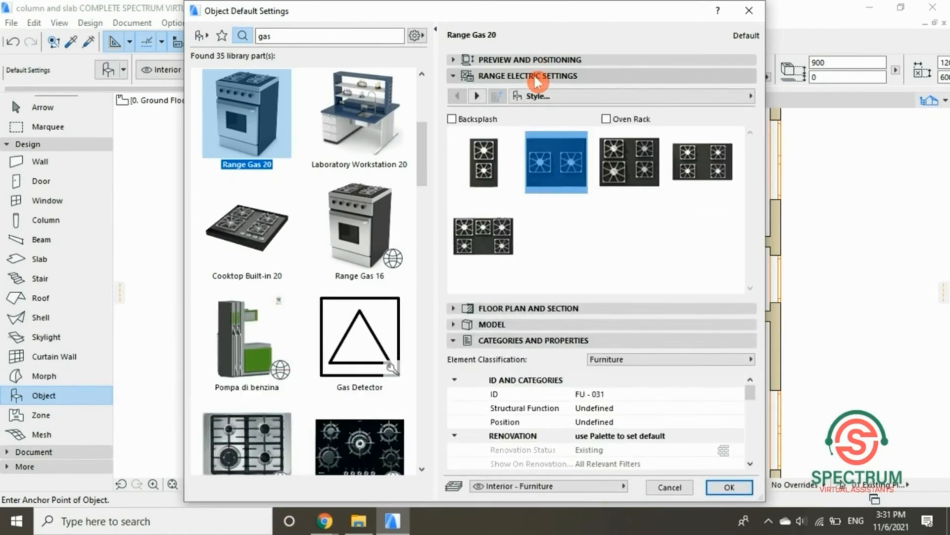
left_click(472, 231)
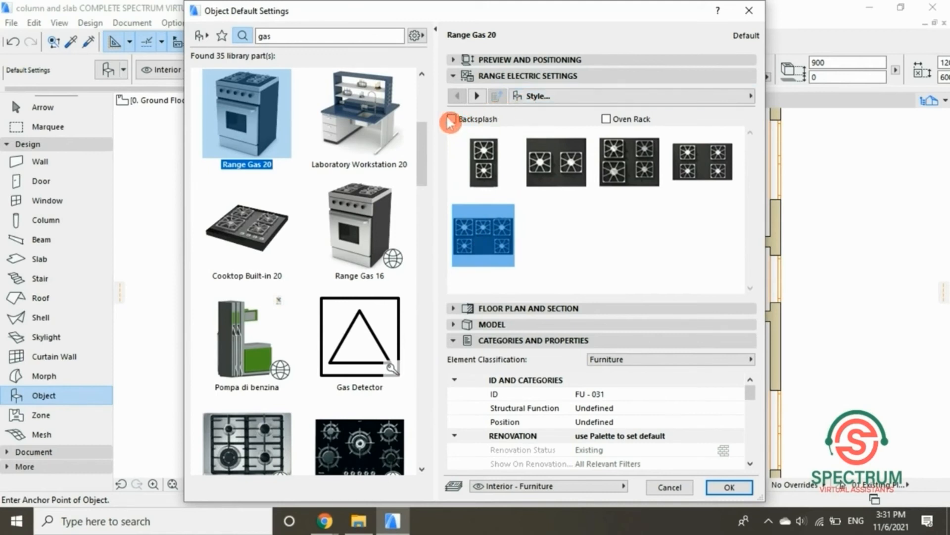
left_click(538, 96)
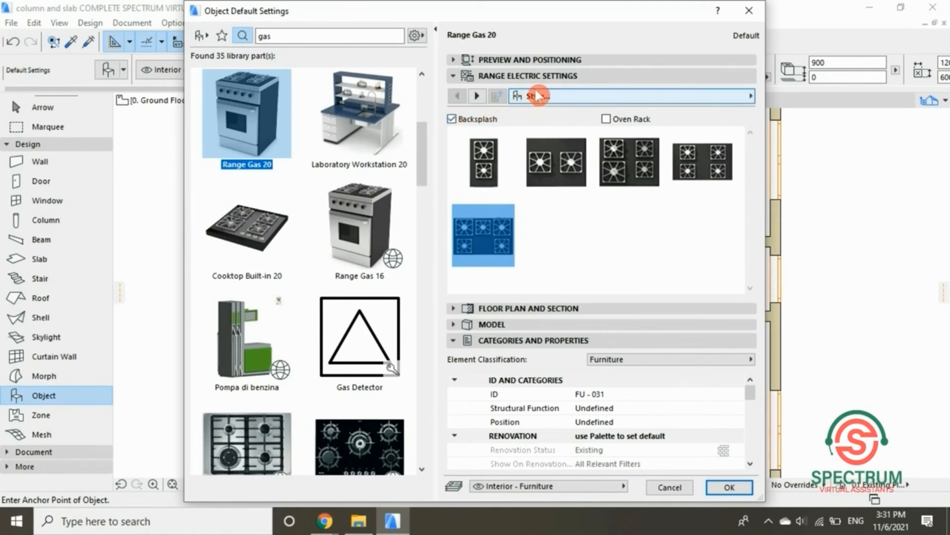
left_click(606, 119)
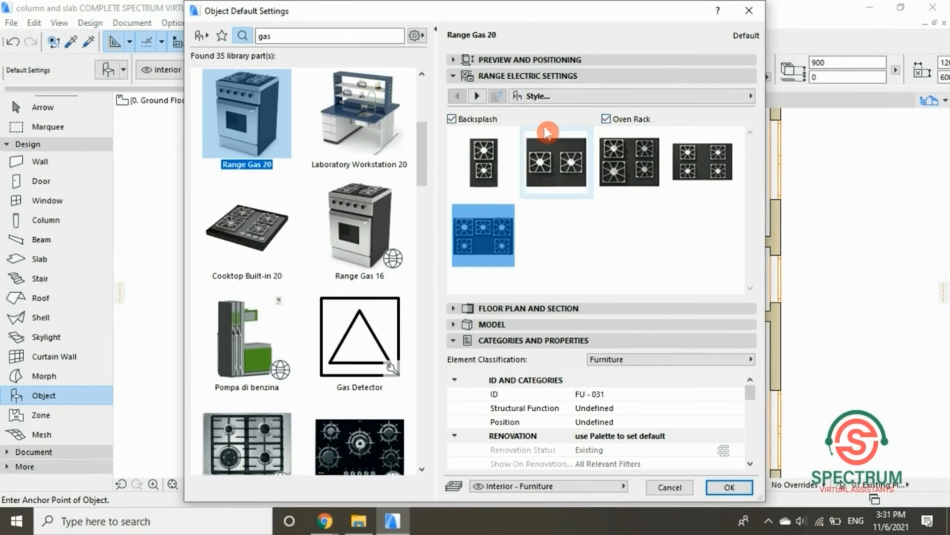
left_click(520, 89)
- Examine the gas range's floor plan and section attributes and its model surface-override settings
left_click(512, 93)
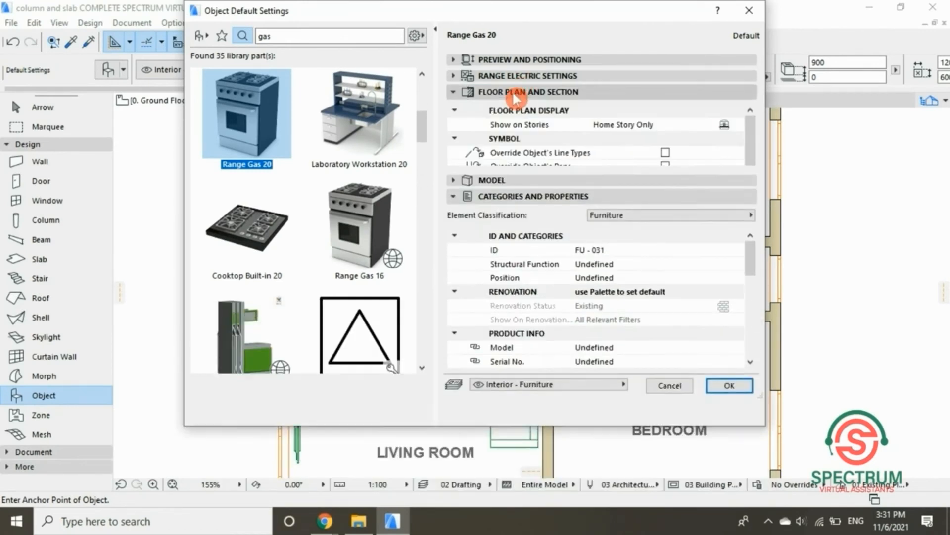
mouse_move(752, 130)
left_mouse_down()
mouse_move(754, 173)
mouse_move(752, 129)
left_mouse_up()
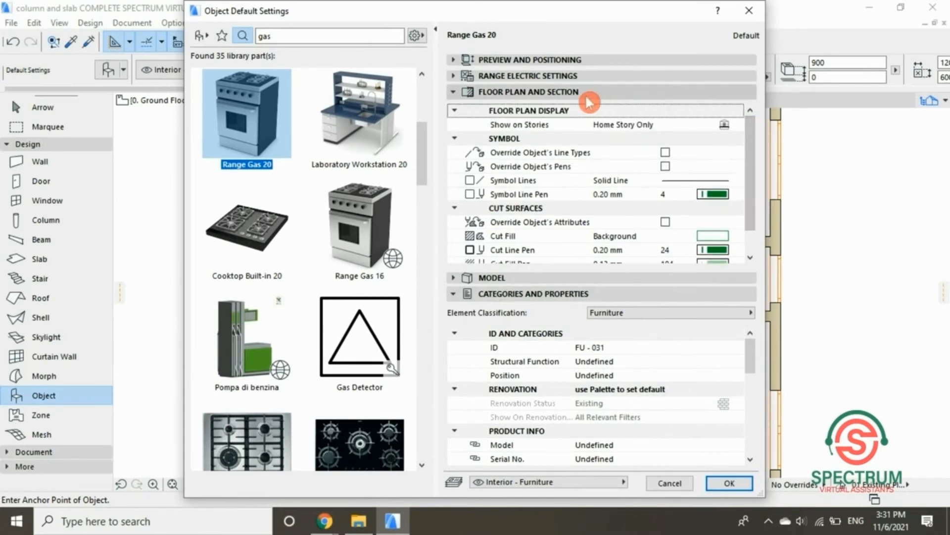
left_click(564, 94)
left_click(527, 112)
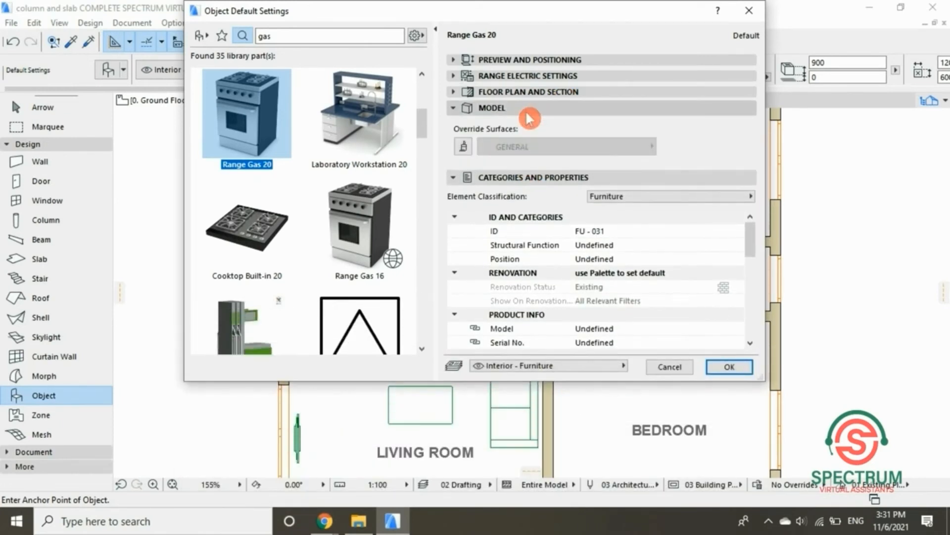
left_click(527, 113)
- Keep the gas range's element classification as Furniture, review its properties and accept the object settings
left_click(666, 143)
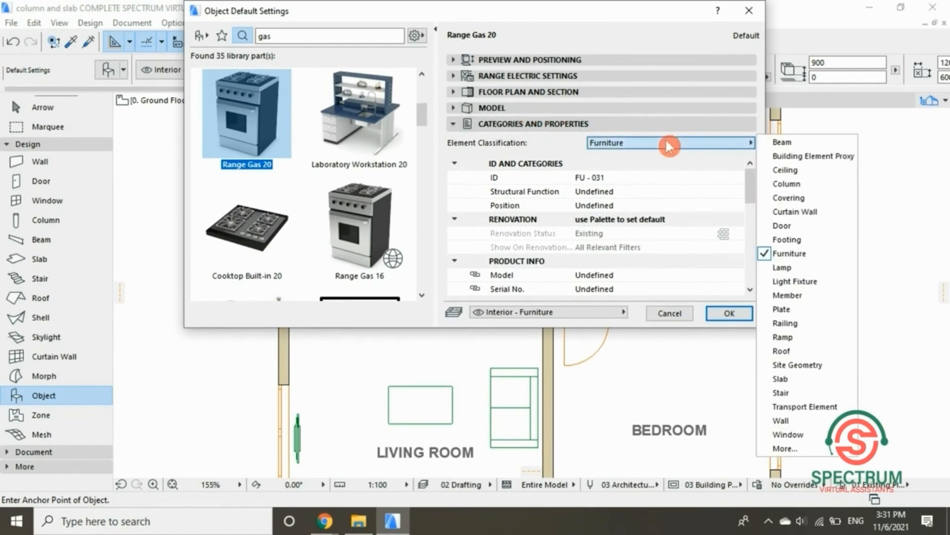
left_click(669, 144)
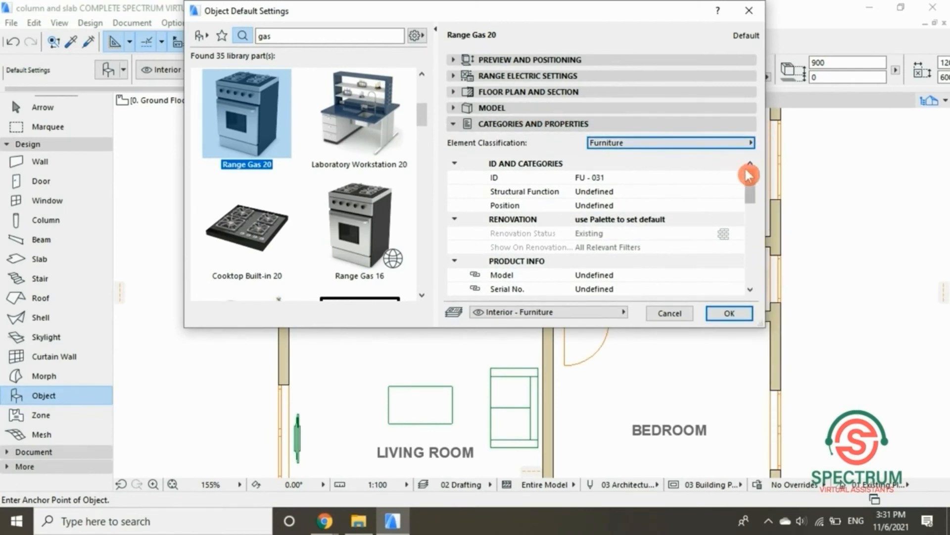
left_click_drag(745, 177, 750, 266)
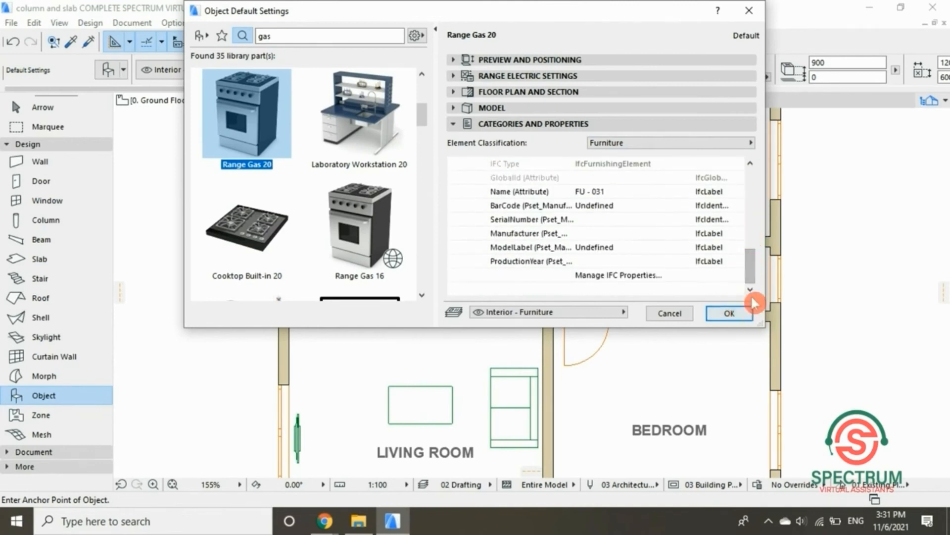
left_click(721, 317)
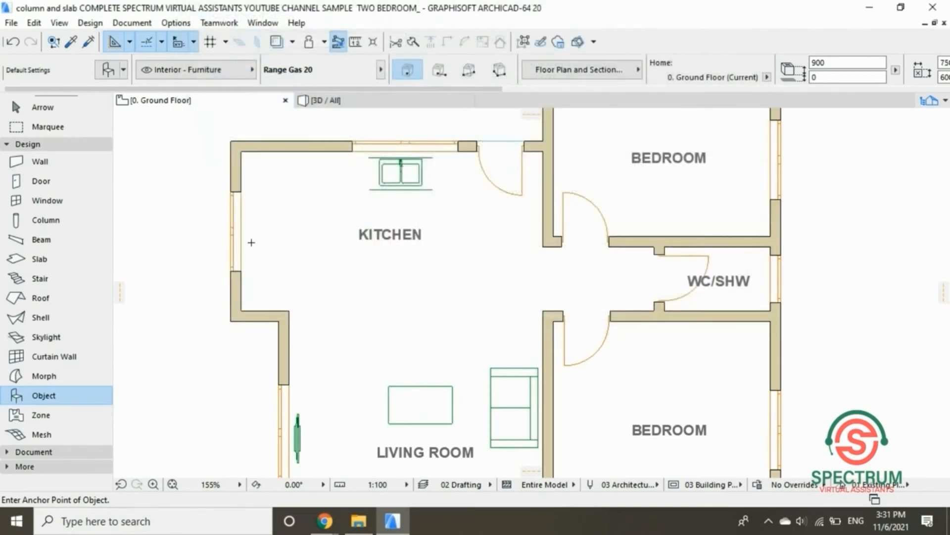
- Place the gas range beside the window in the kitchen's left wall and rotate it a quarter turn counterclockwise so its back faces the wall
scroll(251, 242, "up", 3)
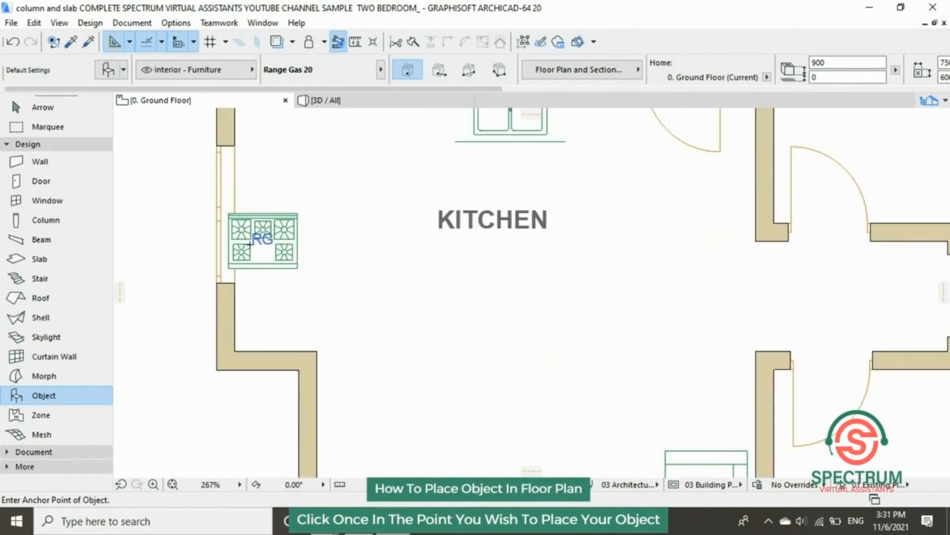
left_click(291, 224)
right_click(277, 227)
mouse_move(358, 319)
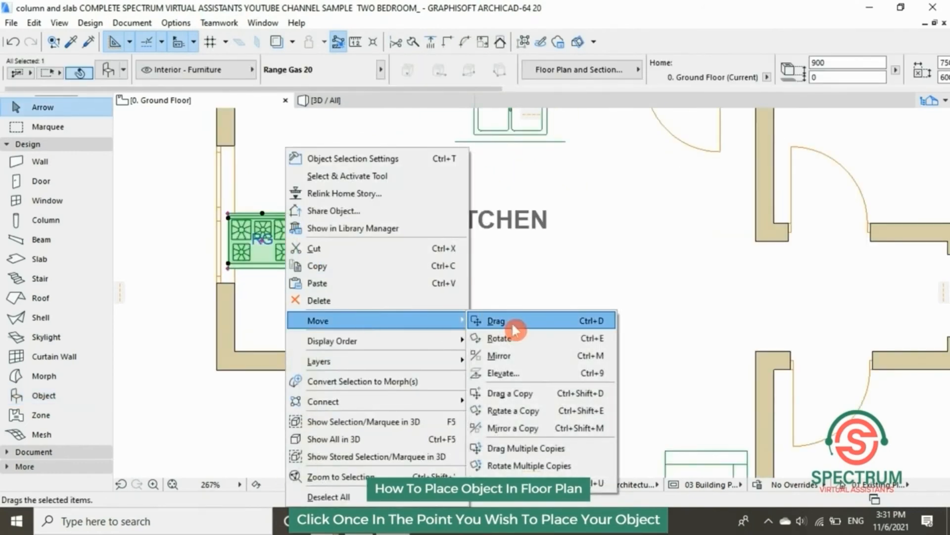
left_click(512, 337)
left_click(234, 216)
left_click(383, 217)
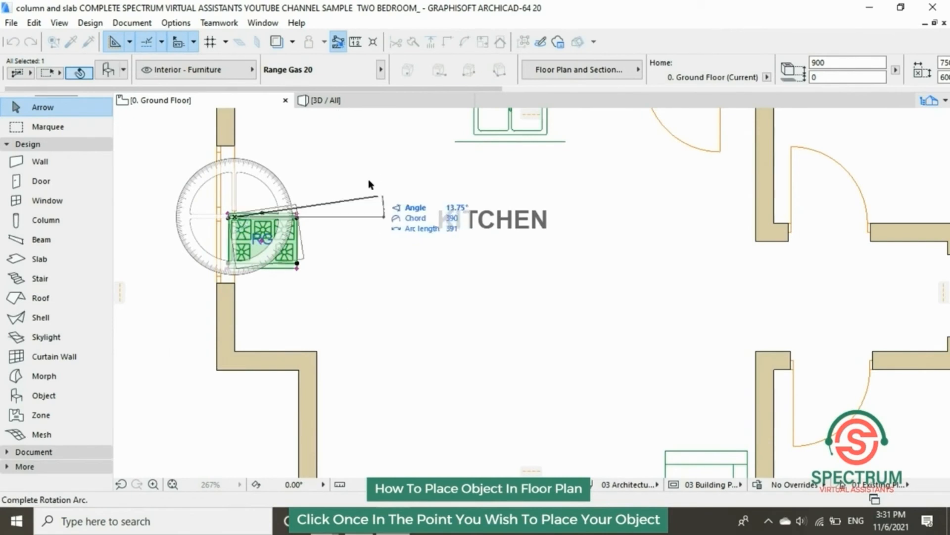
left_click(237, 143)
- Move the rotated gas range down along the wall to centre it beneath the kitchen's left-hand window
left_click(267, 181)
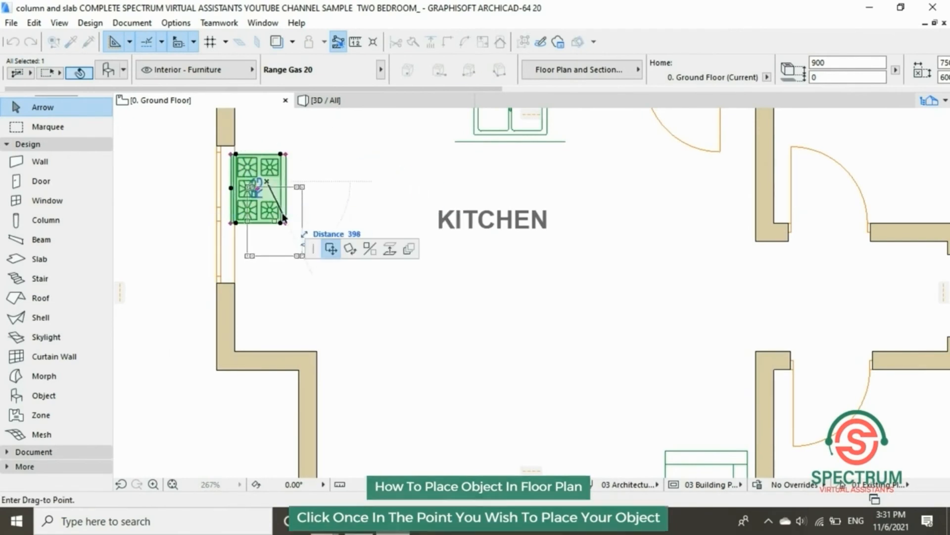
scroll(223, 240, "down", 5)
left_click(242, 238)
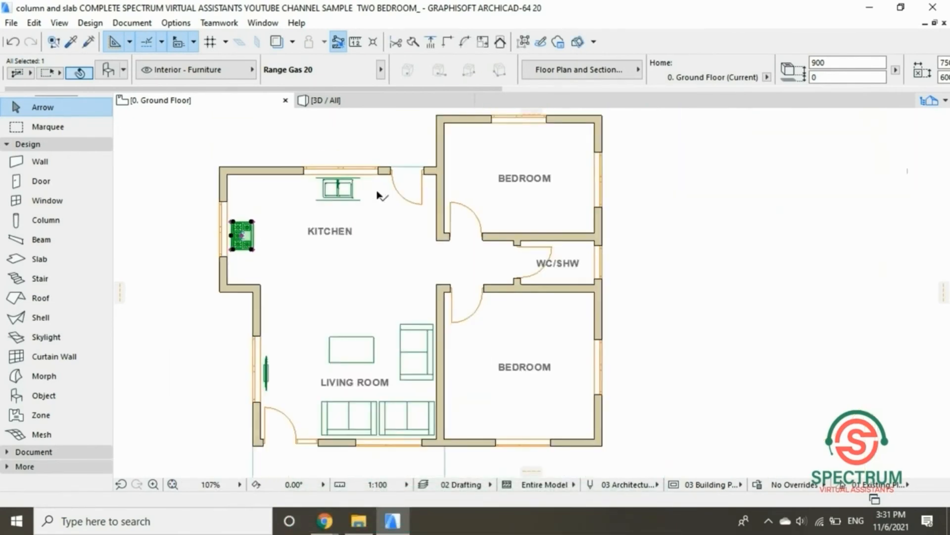
- Open the object settings, search the object library for "bed" and browse the matching parts
scroll(473, 260, "up", 2)
scroll(435, 259, "down", 3)
scroll(500, 350, "up", 3)
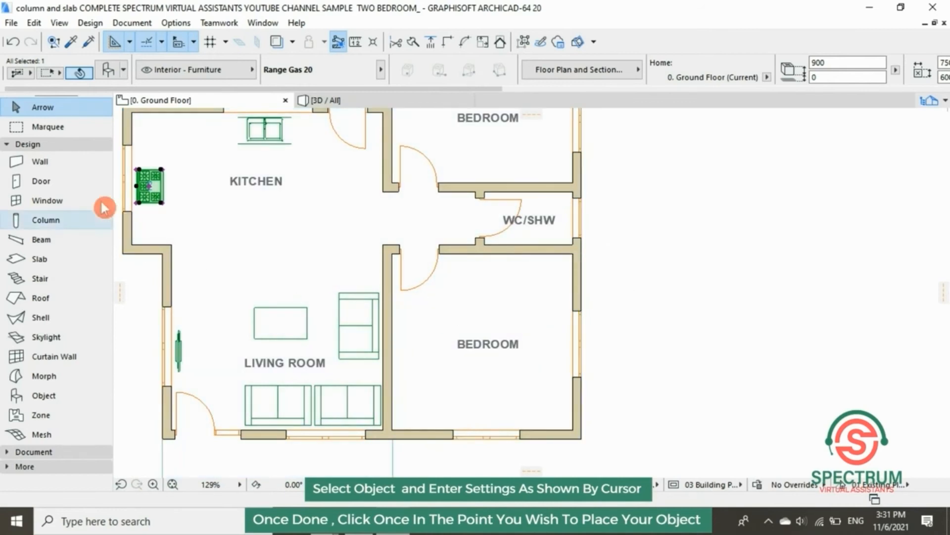
scroll(242, 354, "down", 2)
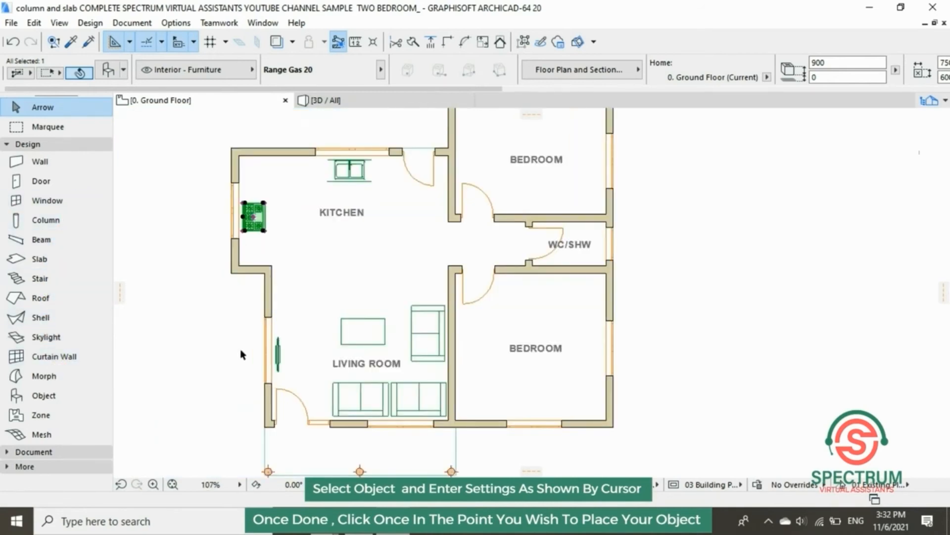
left_click(62, 403)
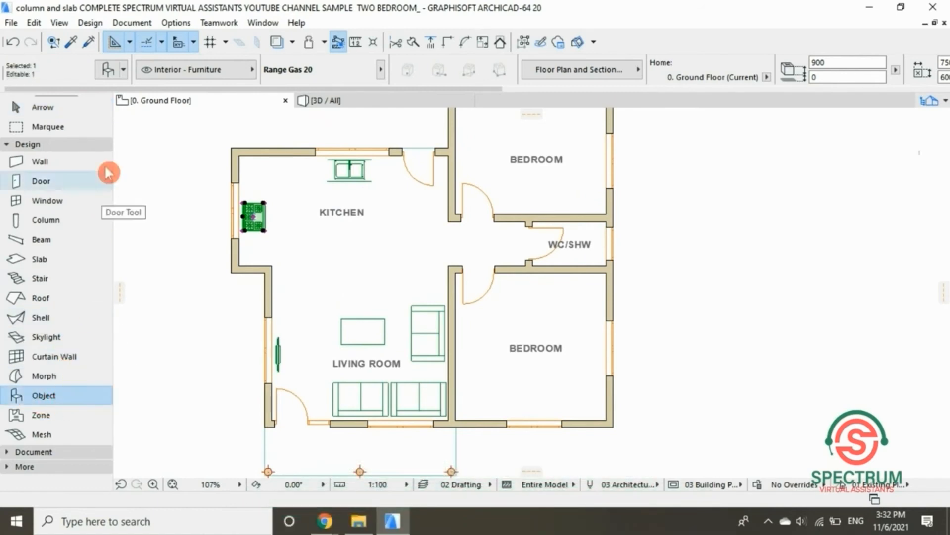
left_click(108, 72)
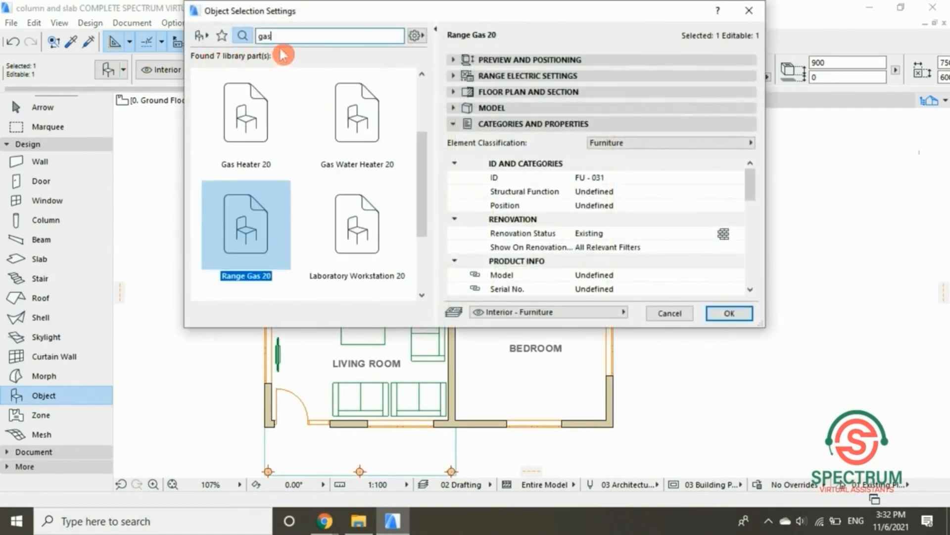
type("bed")
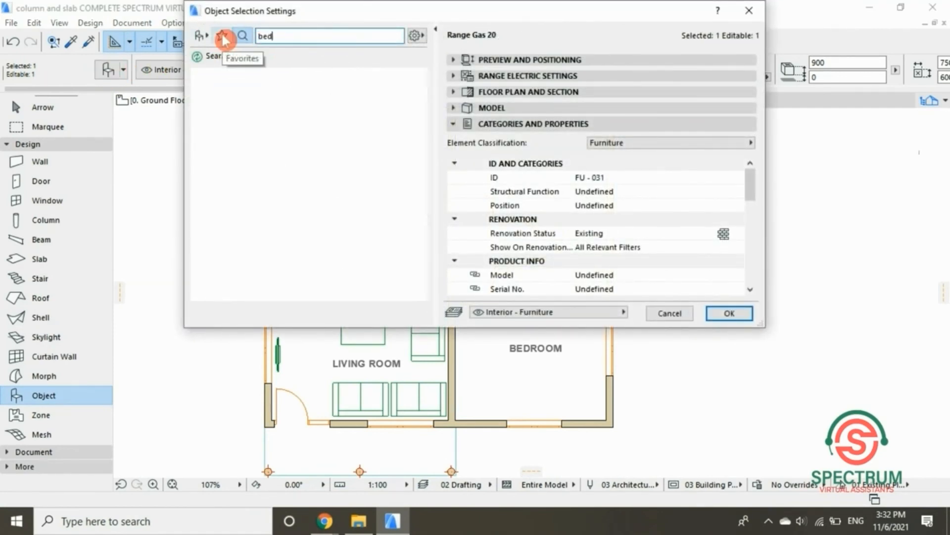
left_click_drag(422, 100, 424, 121)
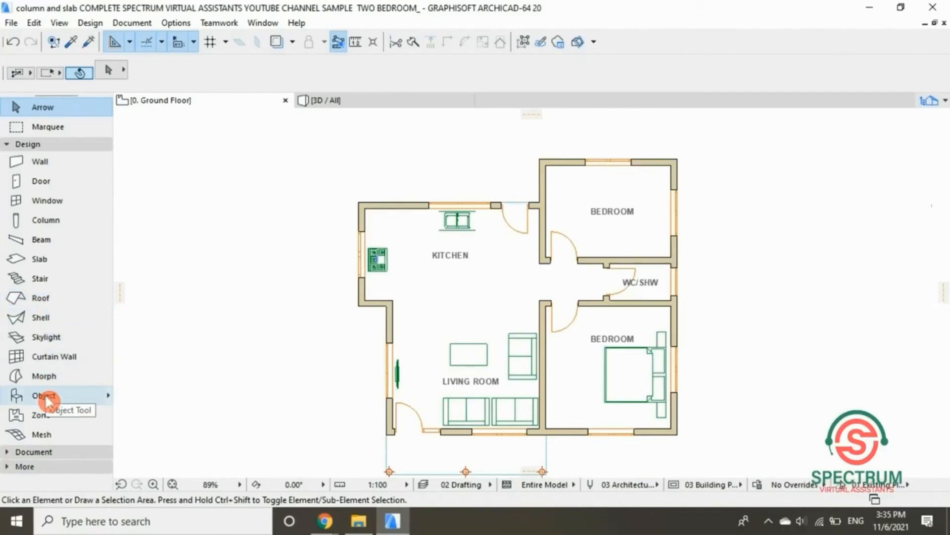
- Start another object and choose Bed 20 from the library's bed models
left_click(48, 399)
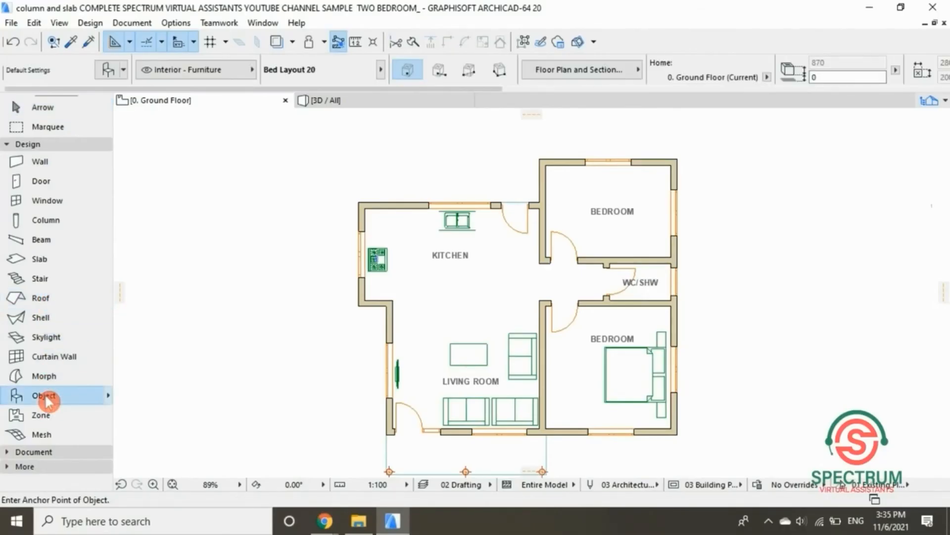
left_click(109, 71)
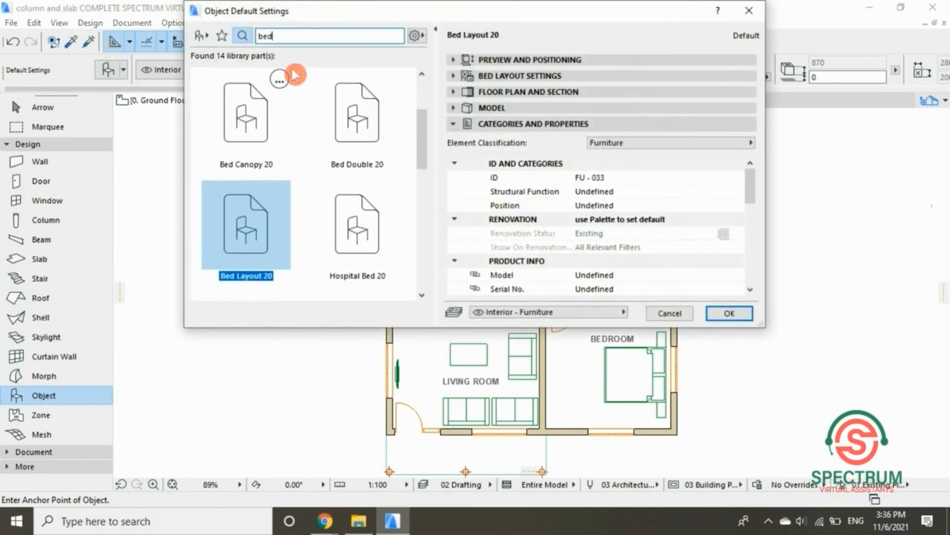
left_click_drag(420, 148, 420, 100)
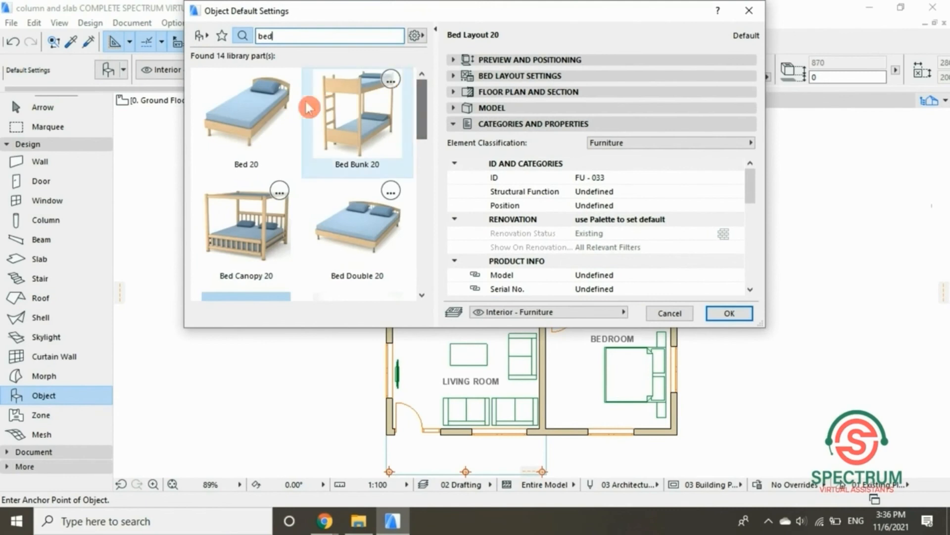
left_click(268, 112)
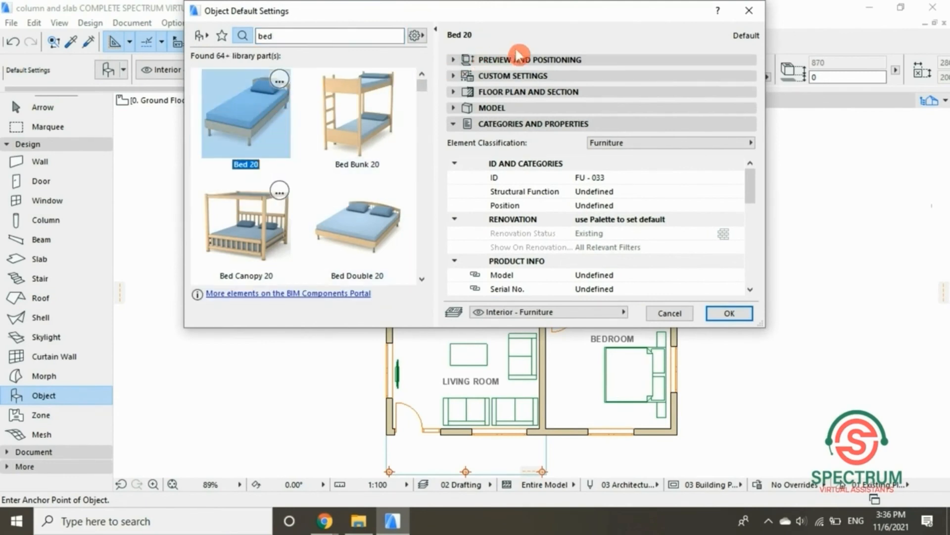
- Review the Bed 20 object's positioning, headboard and mattress, floor plan, model and classification settings
left_click(534, 61)
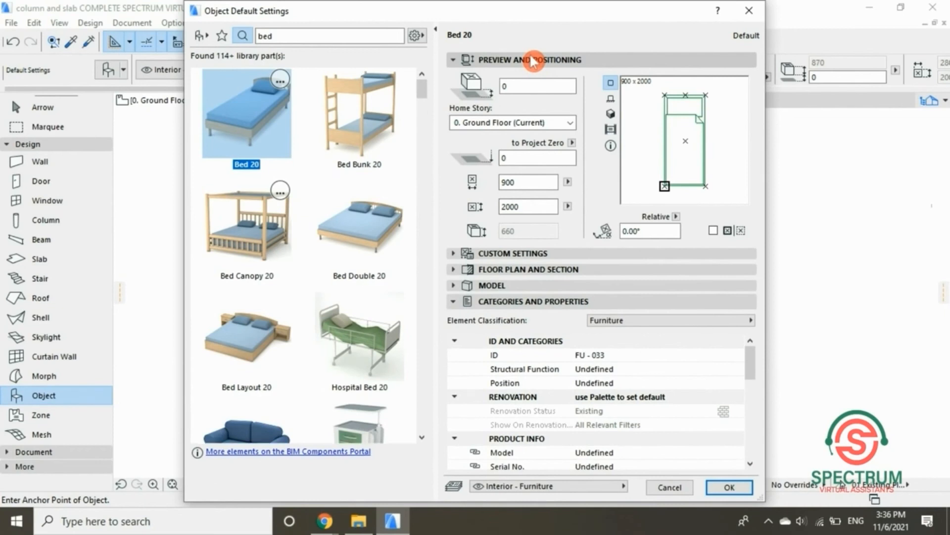
left_click(534, 60)
left_click(532, 76)
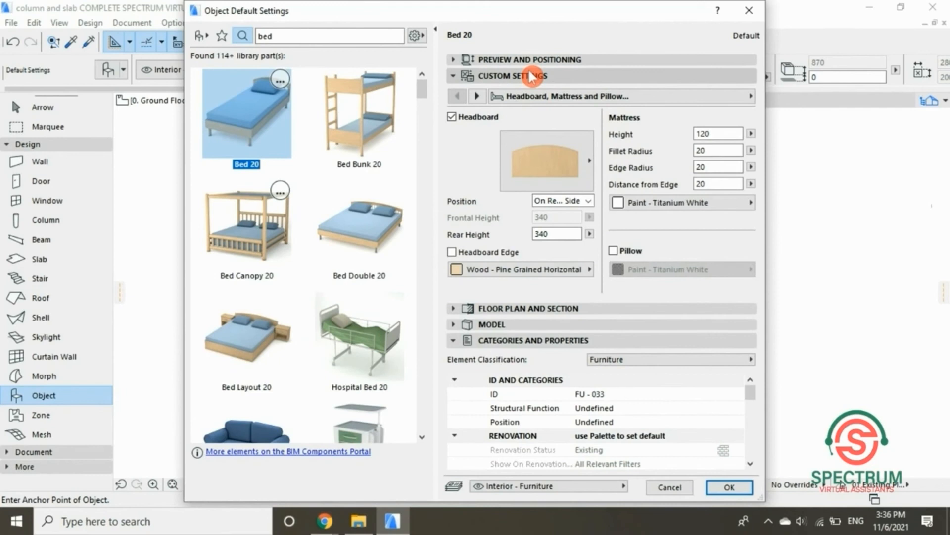
left_click(532, 75)
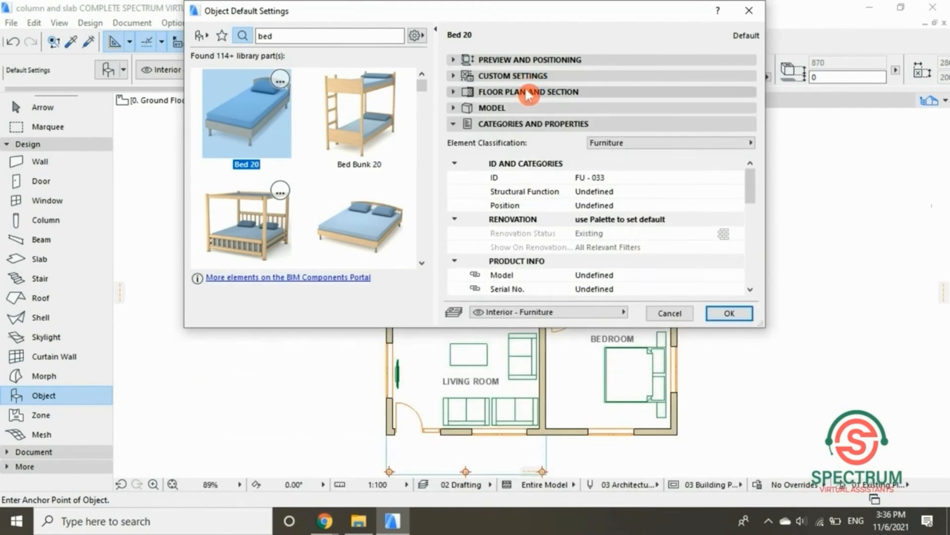
left_click(529, 92)
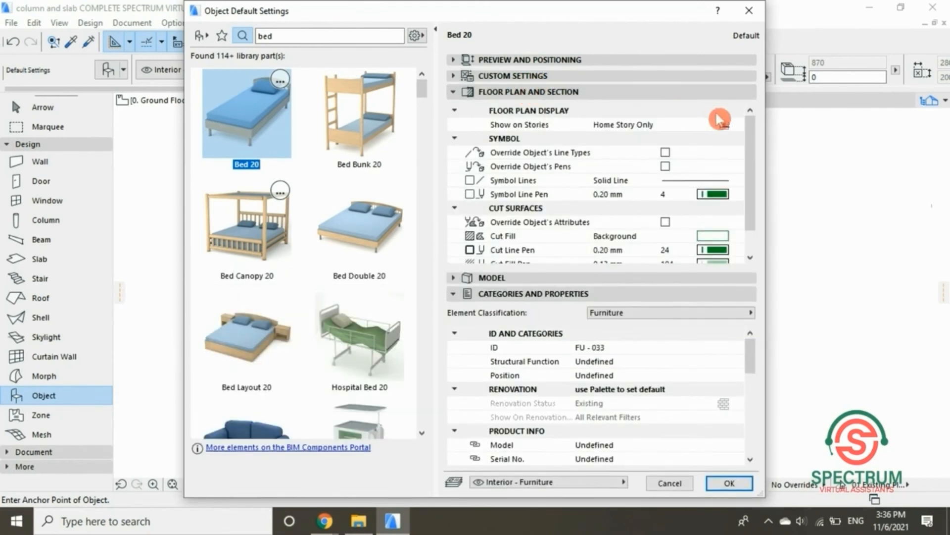
mouse_move(749, 132)
left_mouse_down()
mouse_move(745, 170)
mouse_move(743, 131)
left_mouse_up()
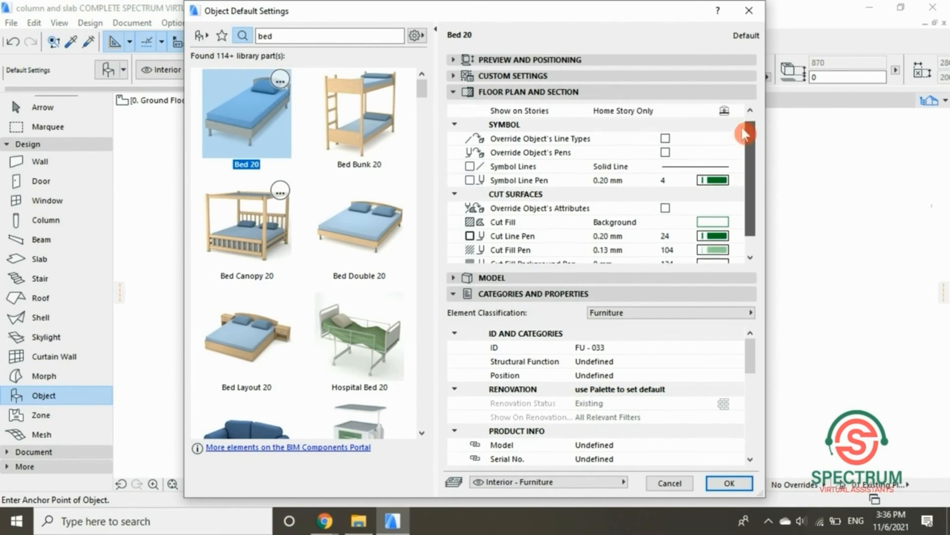
left_click(569, 92)
left_click(558, 108)
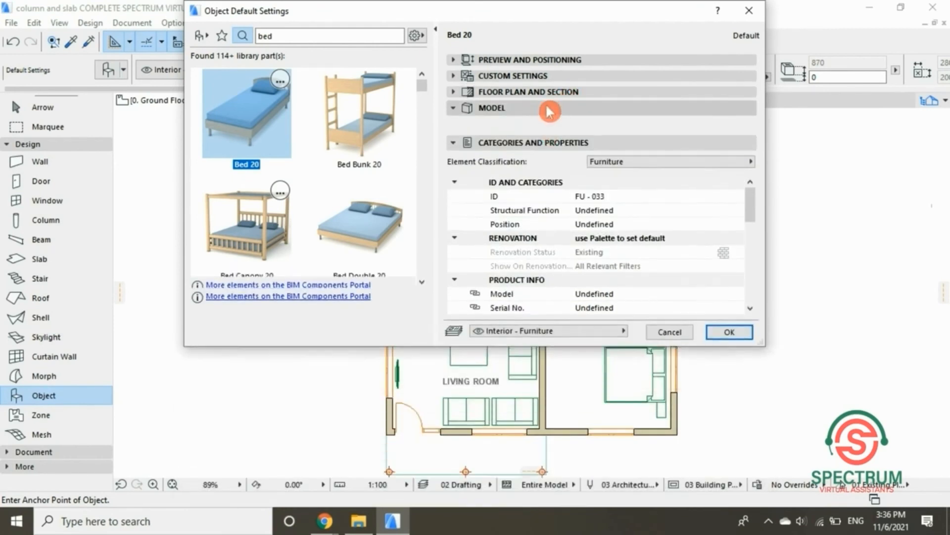
left_click(550, 110)
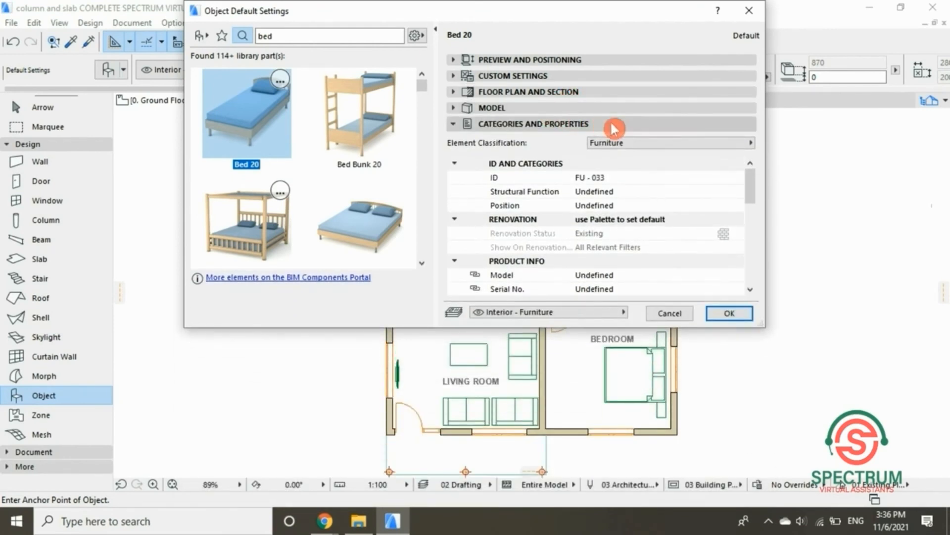
mouse_move(751, 184)
left_mouse_down()
mouse_move(765, 271)
mouse_move(757, 191)
left_mouse_up()
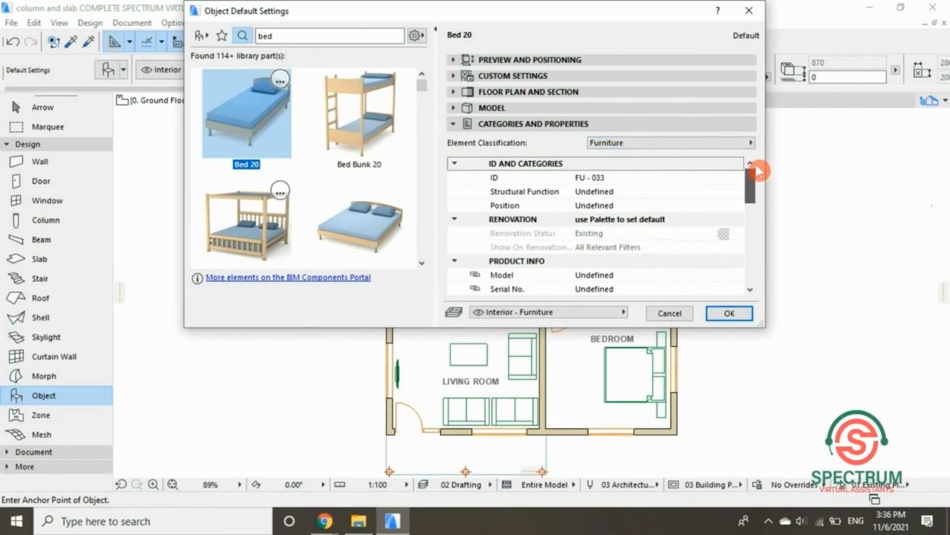
- Accept the Bed 20 settings and place one bed in the upper bedroom, beside the window in the outer wall
left_click(729, 314)
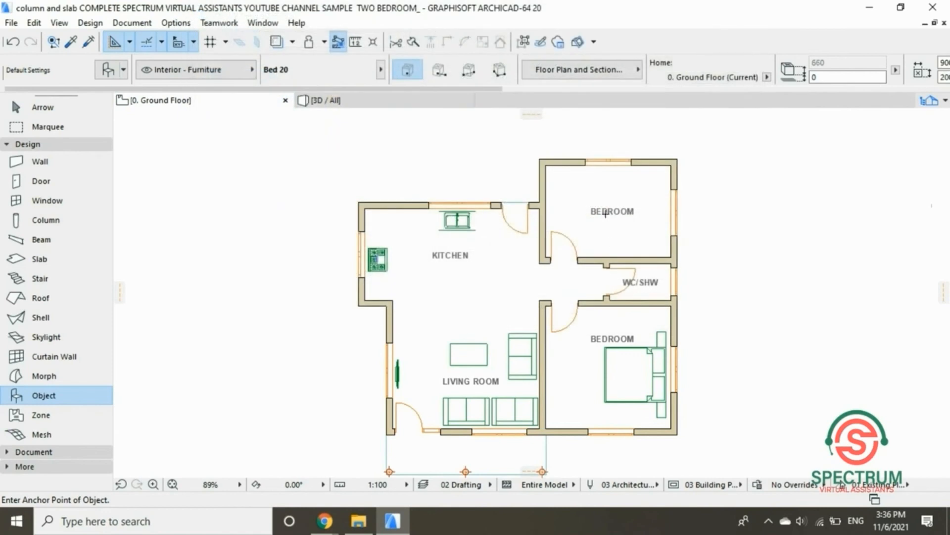
scroll(606, 210, "up", 2)
left_click(652, 243)
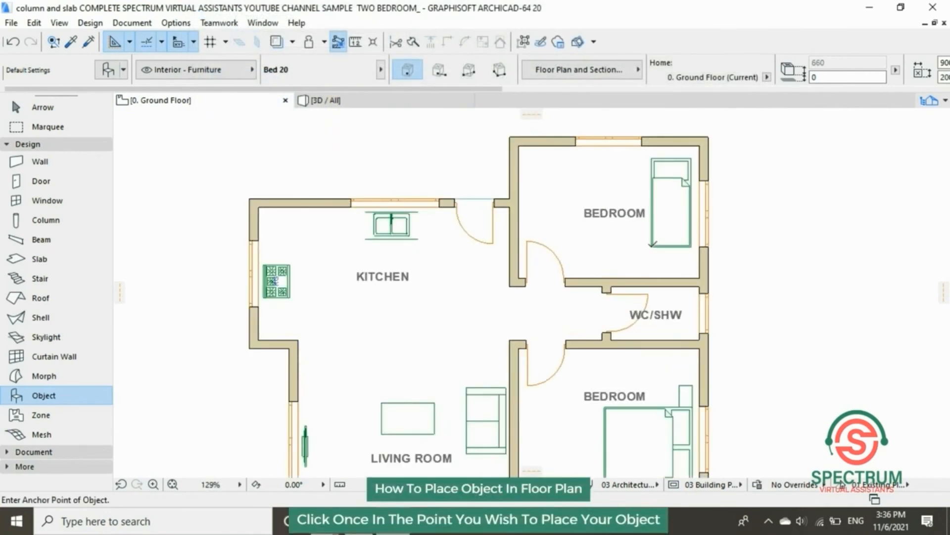
scroll(635, 240, "up", 2)
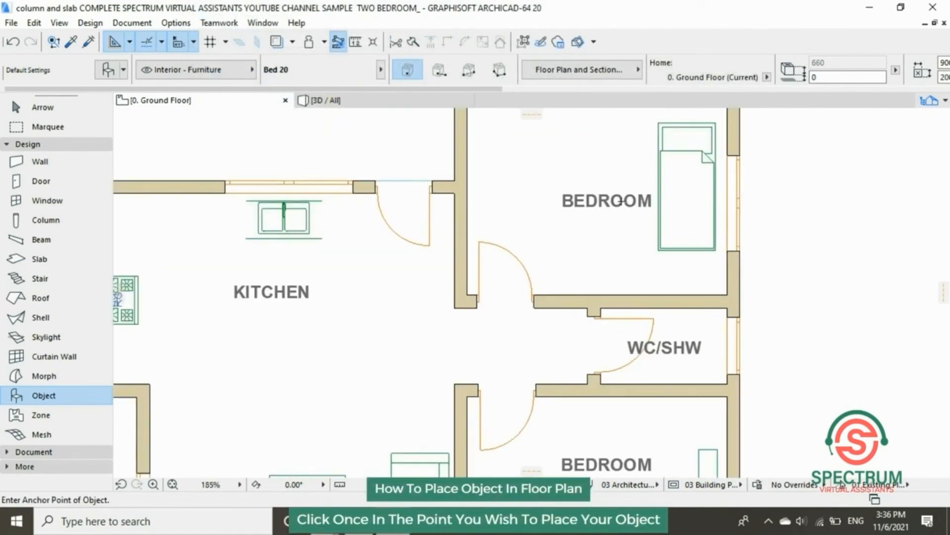
key("Escape")
- Rotate the single bed in the upper bedroom a quarter turn clockwise so its pillow end faces the window wall
left_click(665, 164)
right_click(668, 159)
mouse_move(714, 324)
left_click(637, 337)
left_click(660, 166)
left_click(662, 236)
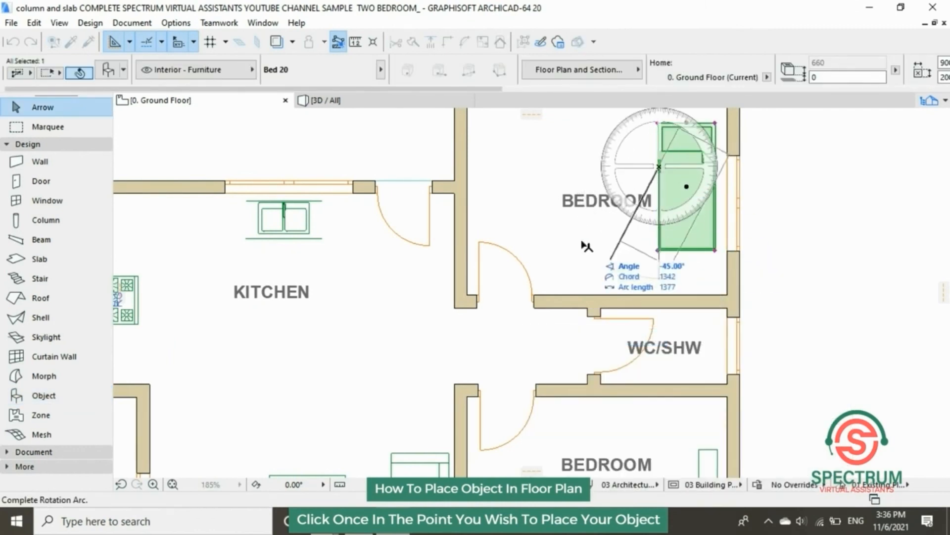
left_click(545, 172)
- Move the rotated bed down against the upper bedroom's lower wall, keeping its head near the window wall
left_click(671, 172)
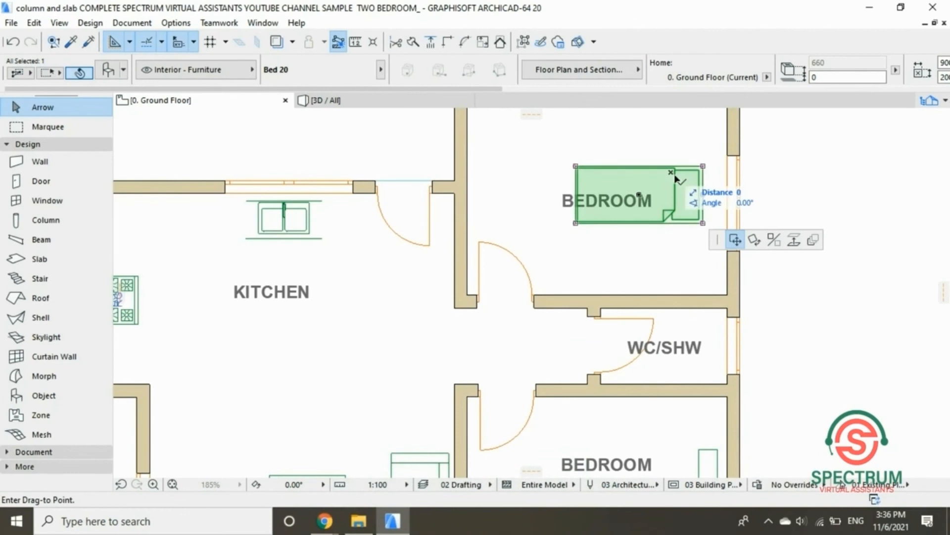
left_click(686, 238)
scroll(569, 255, "down", 2)
scroll(618, 270, "up", 2)
left_click(790, 224)
- Drag a copy of the single bed up to the upper wall of the same bedroom
left_click(643, 286)
right_click(641, 302)
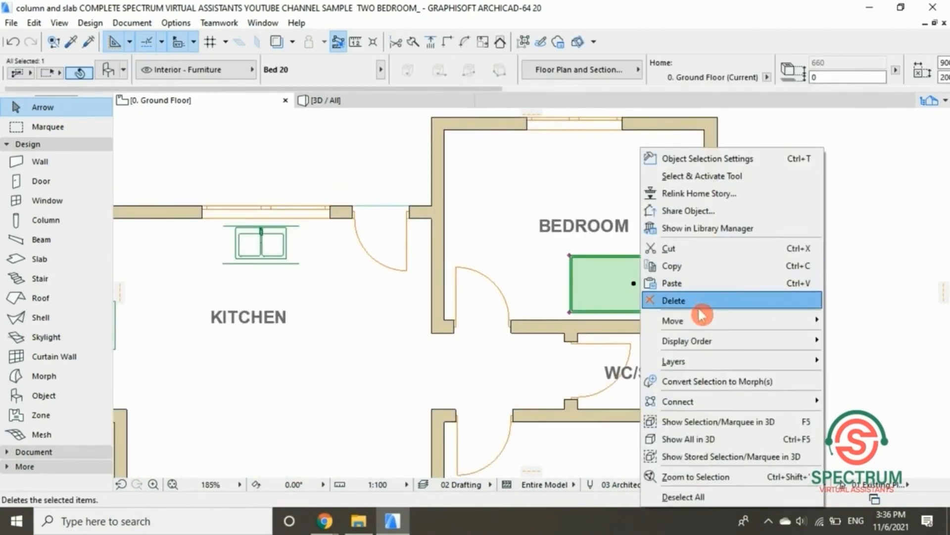
mouse_move(702, 321)
left_click(578, 394)
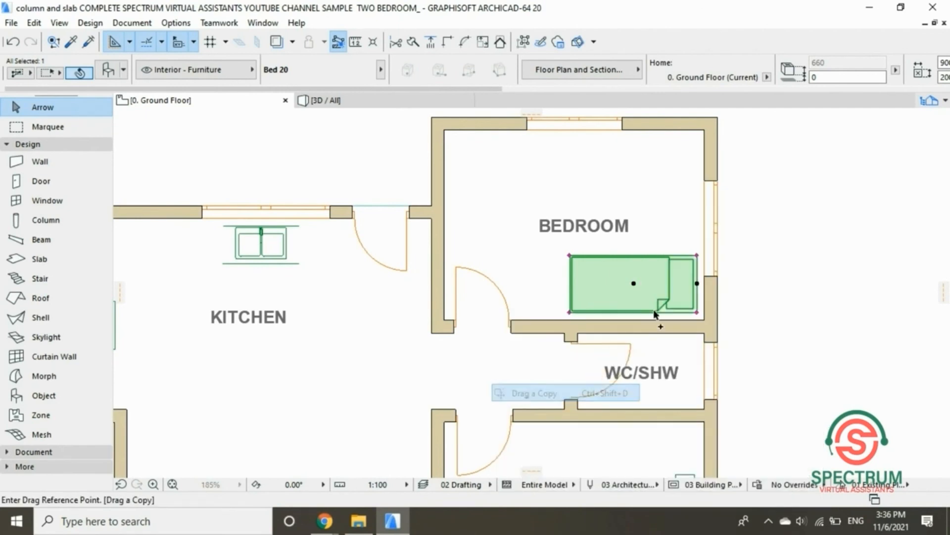
left_click(688, 302)
left_click(688, 188)
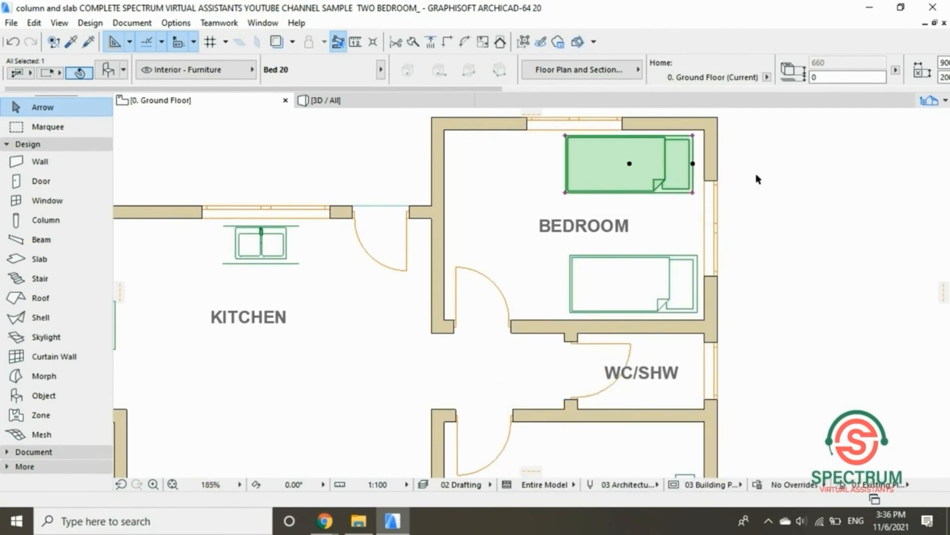
left_click(802, 178)
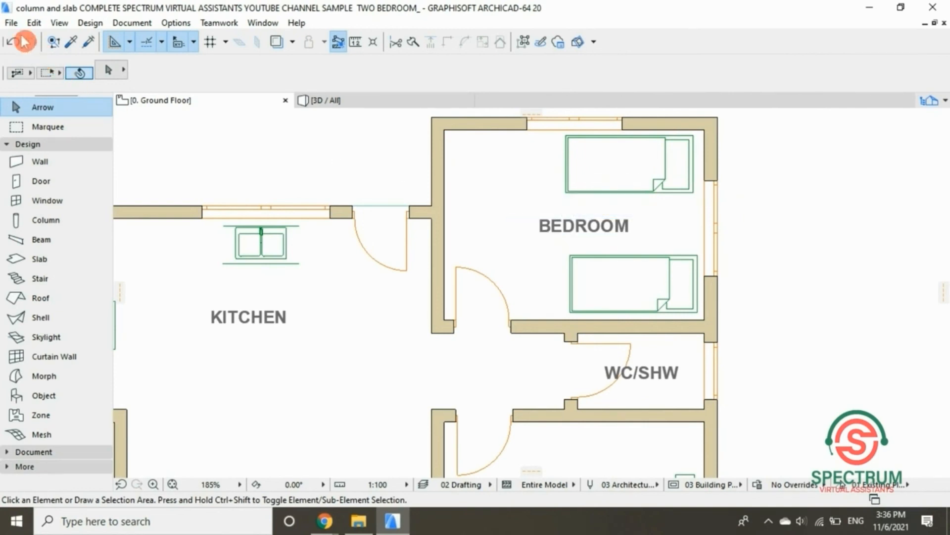
- Open the object settings, search the library for "wc" and choose the WC 20 model
scroll(542, 227, "down", 3)
scroll(602, 340, "up", 3)
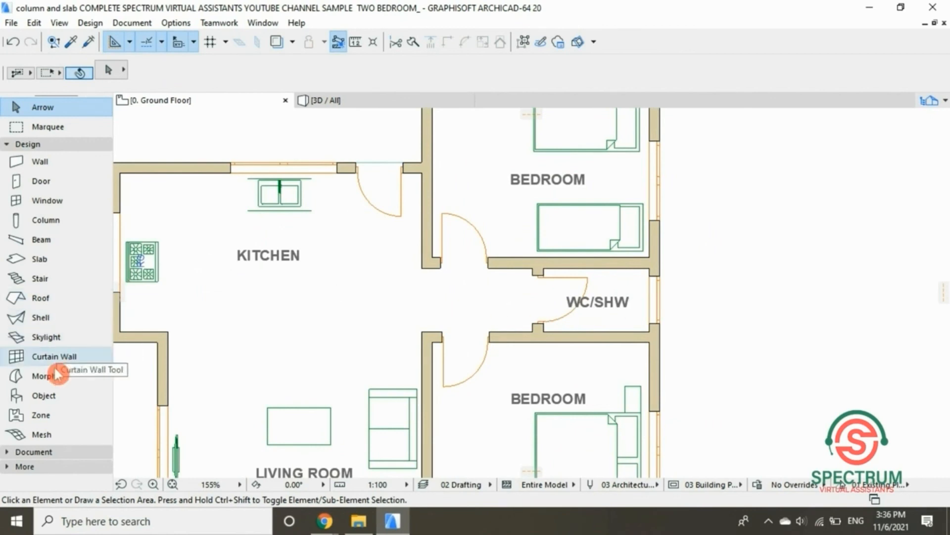
left_click(48, 395)
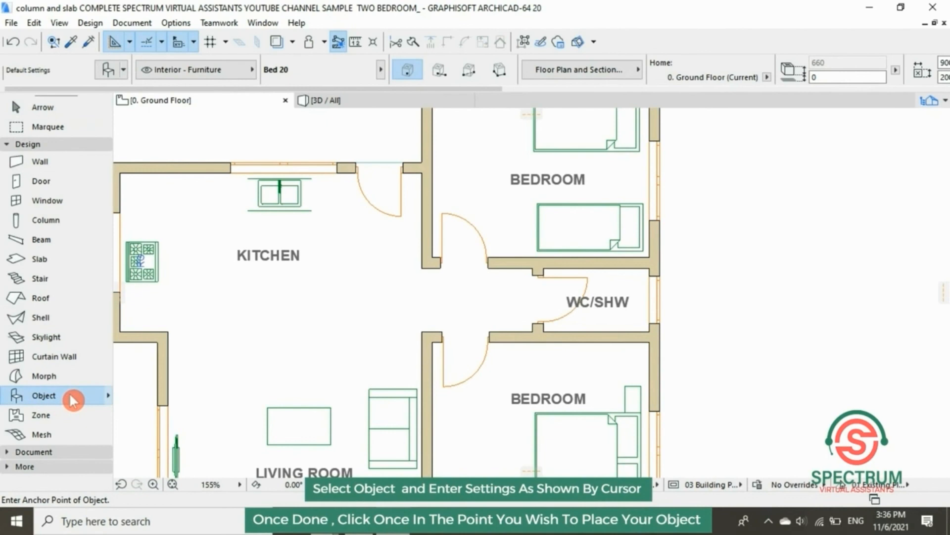
left_click(106, 71)
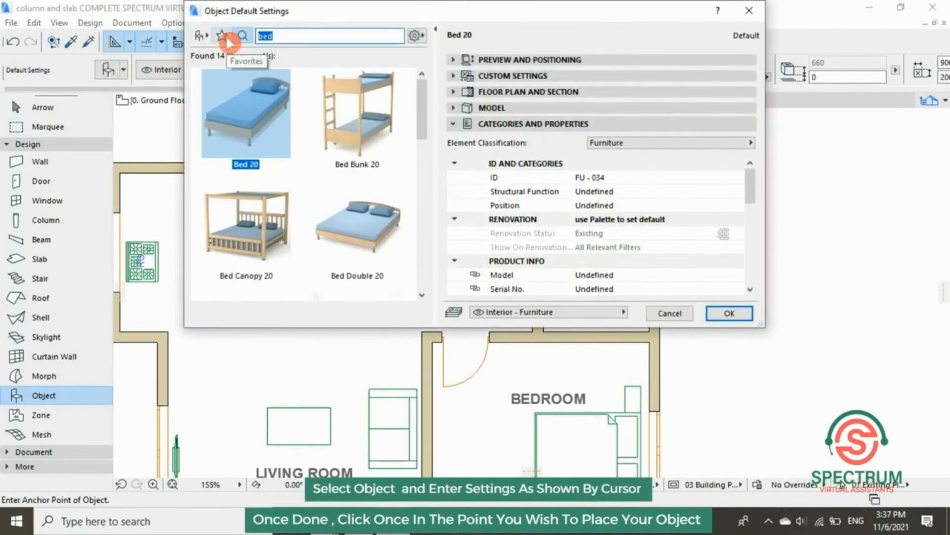
type("wc")
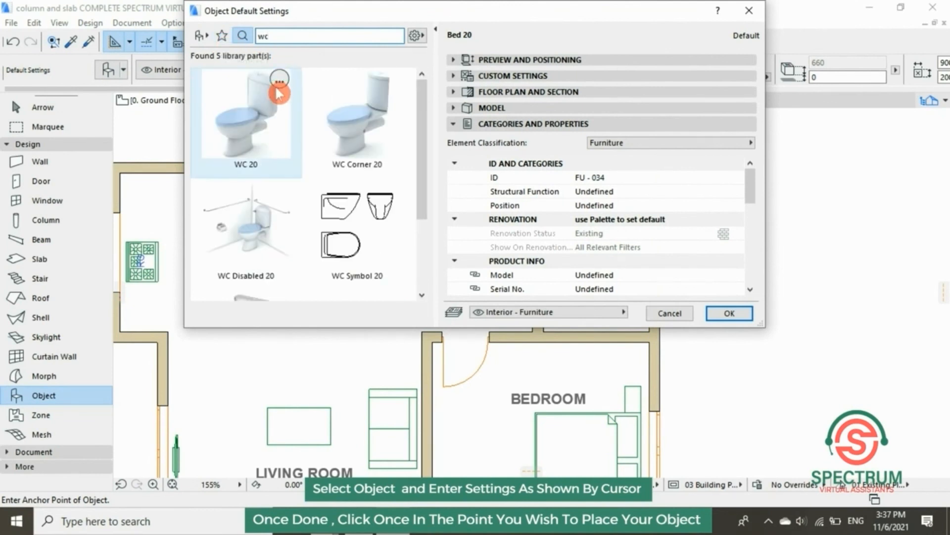
left_click(339, 129)
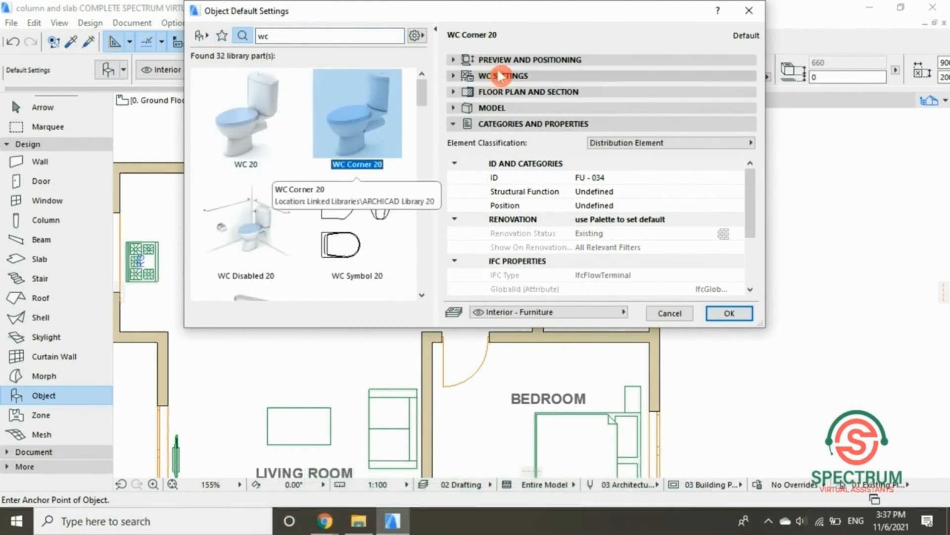
left_click(514, 61)
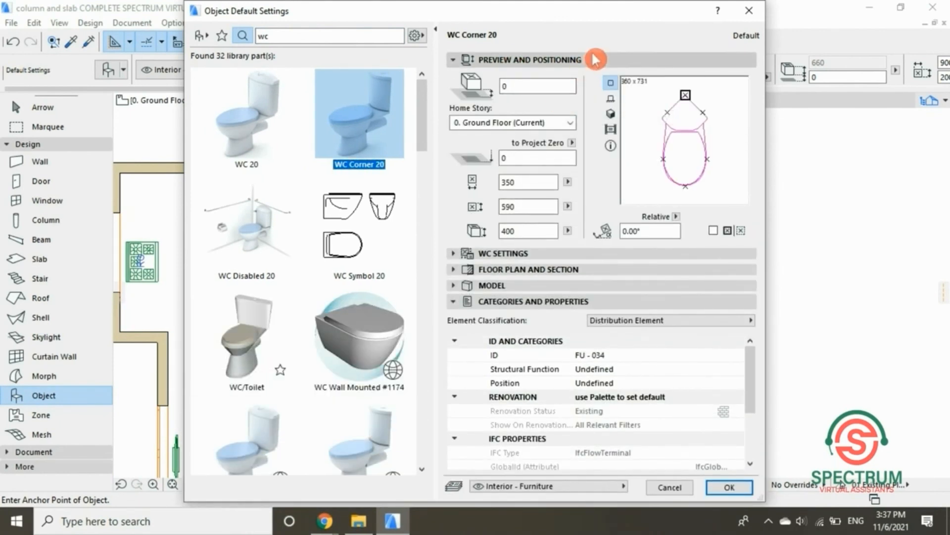
left_click(261, 124)
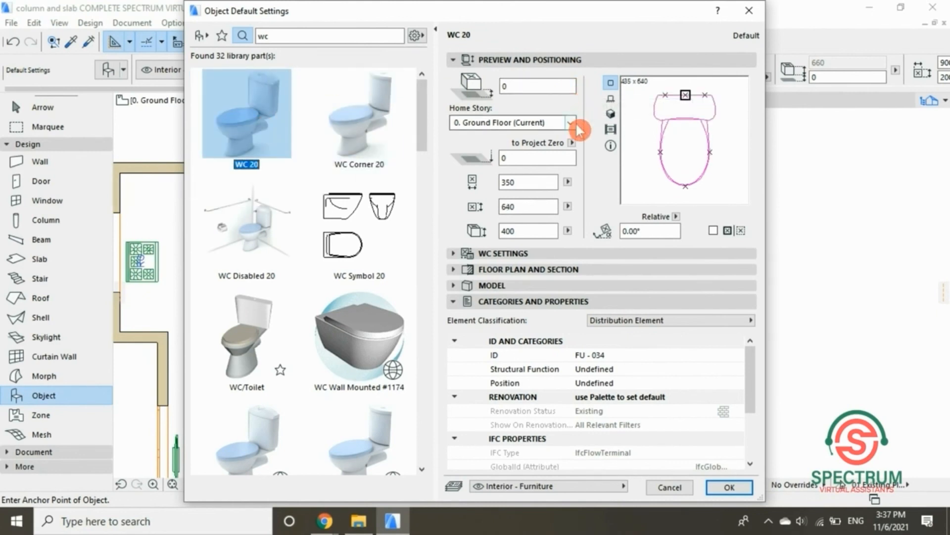
- Review the WC 20 object's bowl and flush options, floor plan, model and classification settings
left_click(576, 62)
left_click(570, 77)
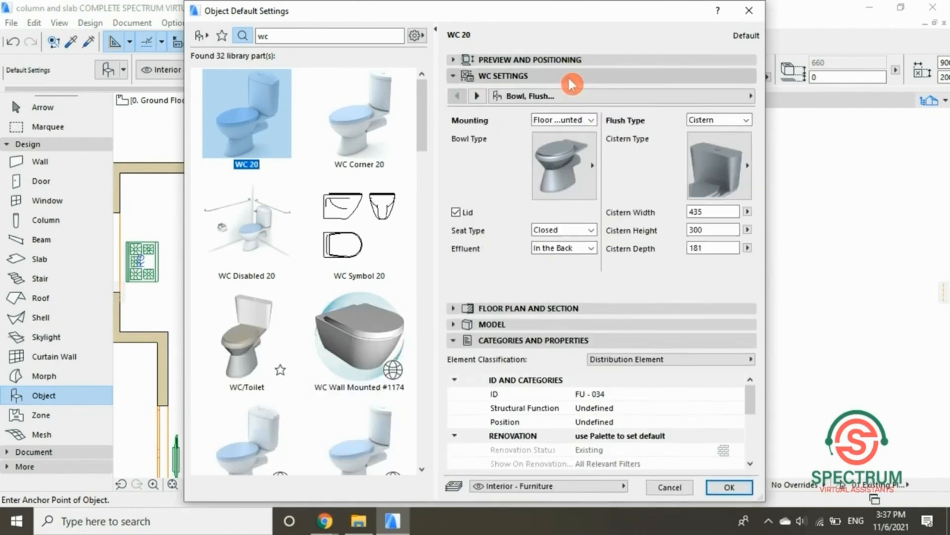
left_click(570, 79)
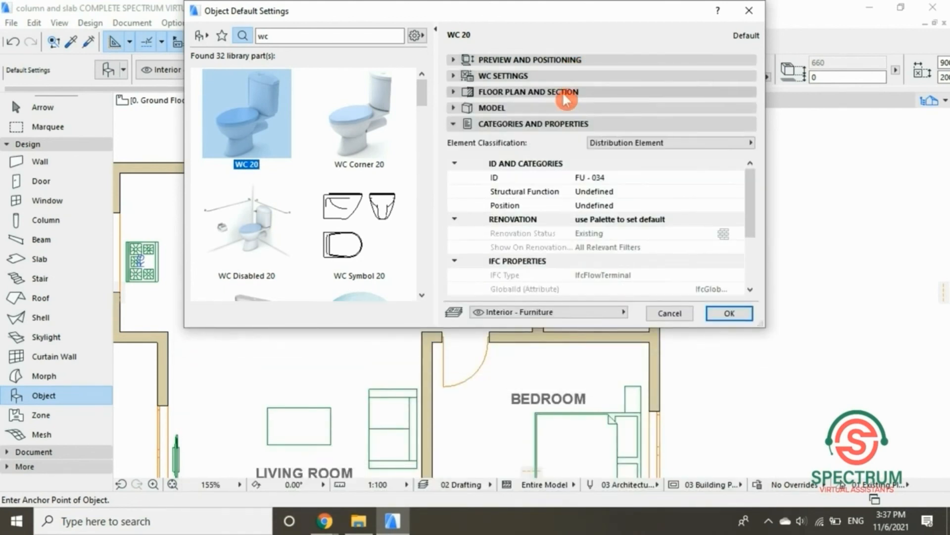
left_click(565, 93)
mouse_move(751, 132)
left_mouse_down()
mouse_move(754, 159)
mouse_move(751, 129)
left_mouse_up()
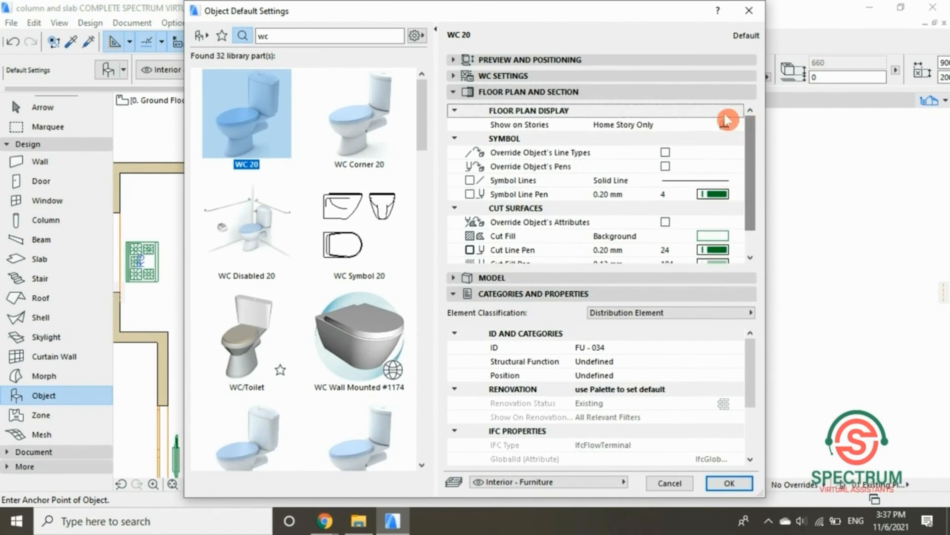
left_click(602, 93)
left_click(569, 109)
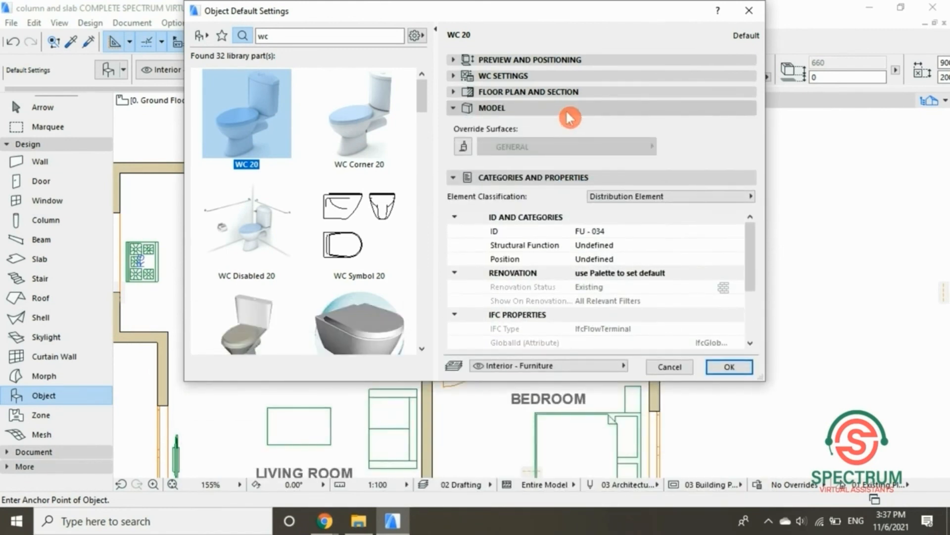
left_click(568, 109)
left_click(672, 143)
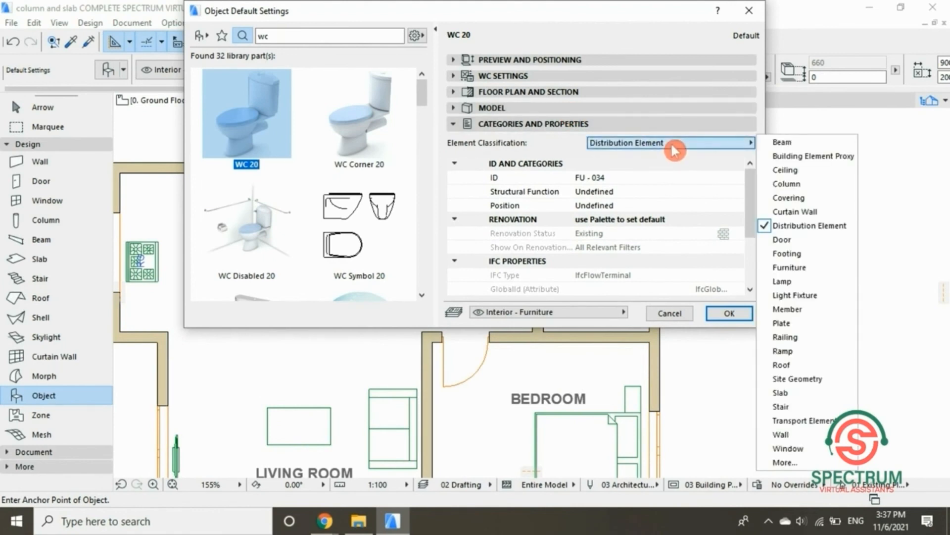
left_click(675, 146)
mouse_move(747, 187)
left_mouse_down()
mouse_move(756, 243)
mouse_move(744, 170)
left_mouse_up()
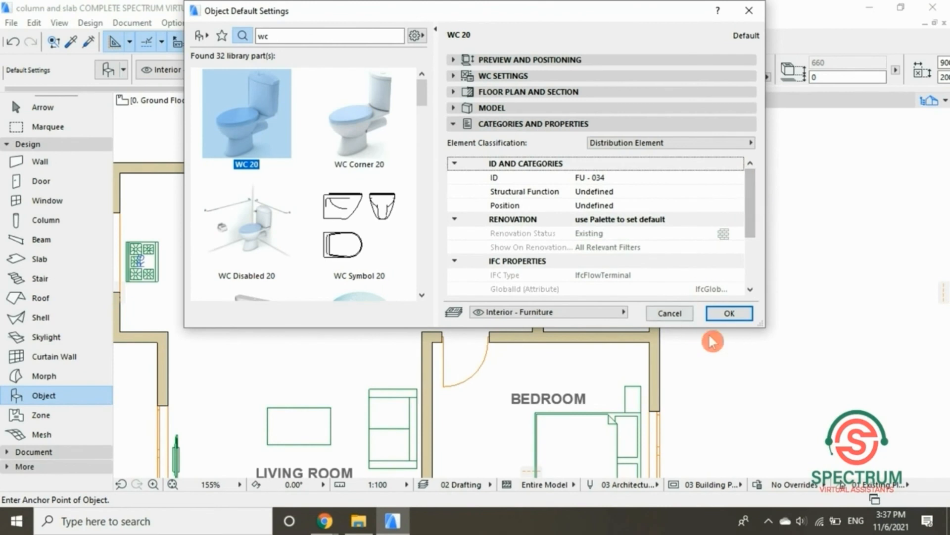
- Accept the WC 20 settings and place the toilet in the WC/SHW room near its window
left_click(731, 313)
left_click(631, 308)
scroll(632, 307, "up", 3)
key("Escape")
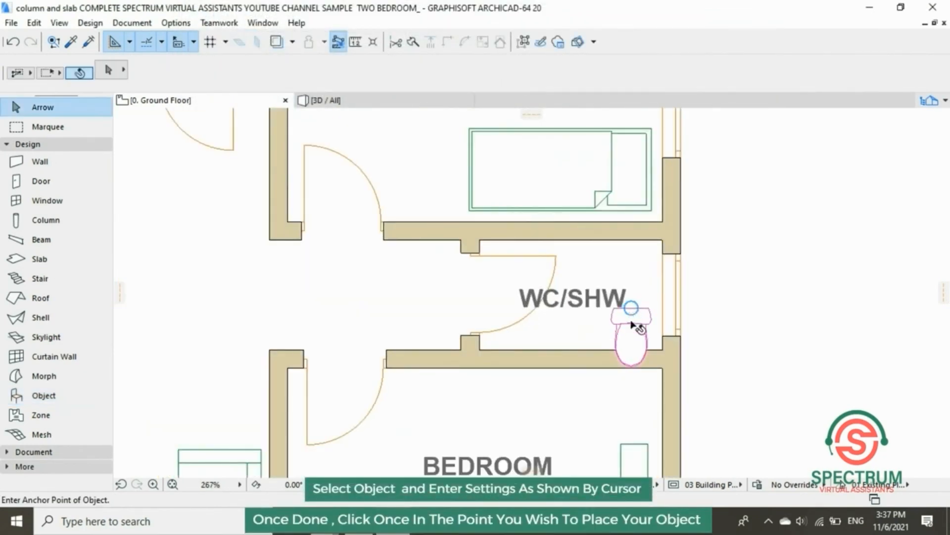
- Rotate the toilet 90° clockwise about its back midpoint so its cistern faces the window wall
left_click(622, 315)
left_click(624, 338)
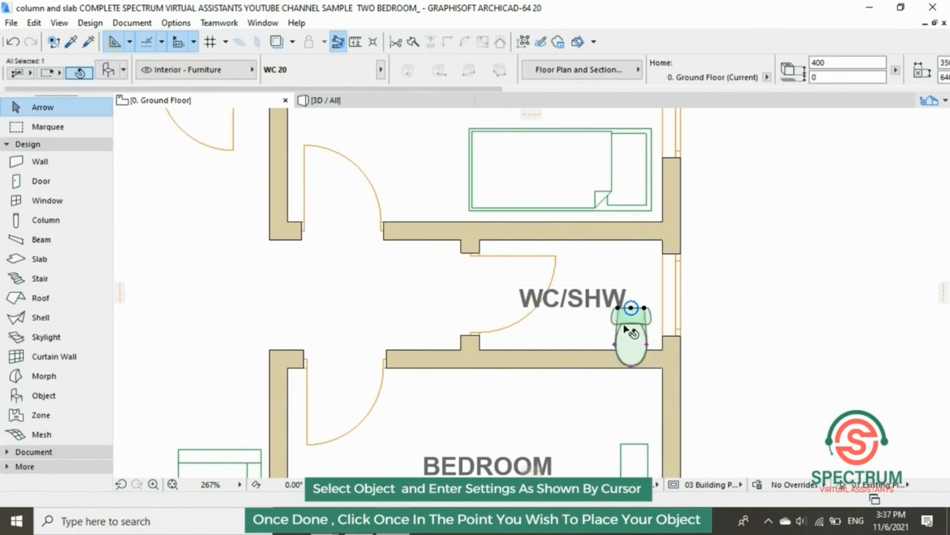
right_click(626, 337)
mouse_move(659, 321)
left_click(527, 339)
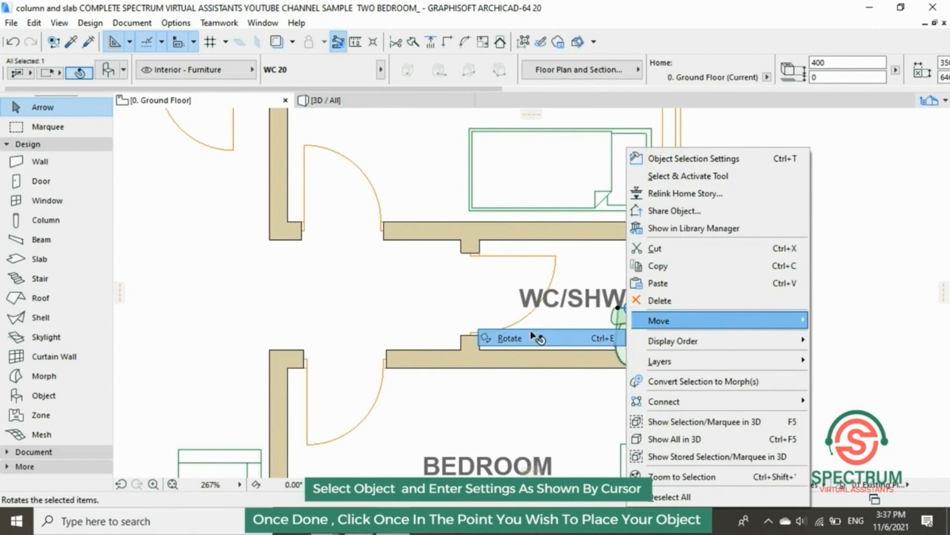
left_click(631, 308)
left_click(630, 366)
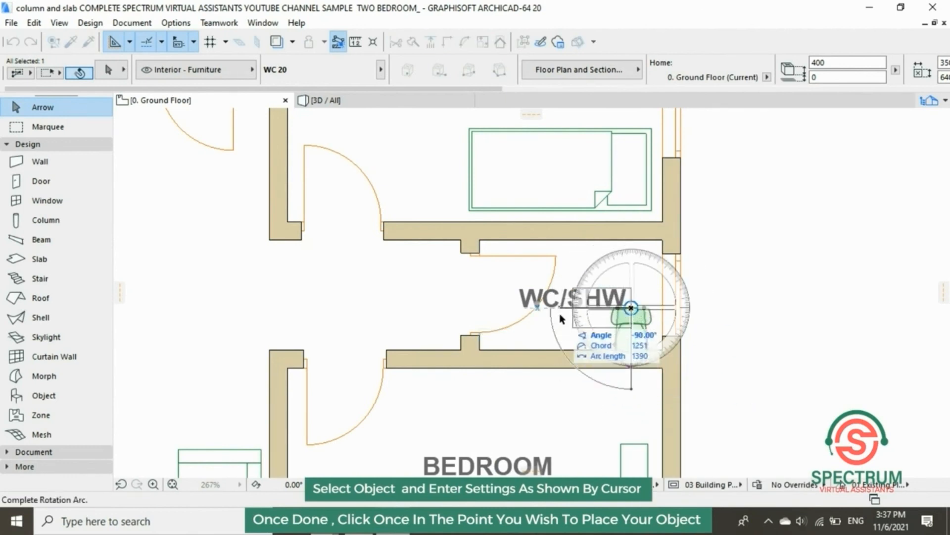
left_click(589, 359)
- Move the rotated toilet so its cistern sits against the window wall of the WC/SHW room, and deselect it
left_click(630, 319)
left_click(648, 313)
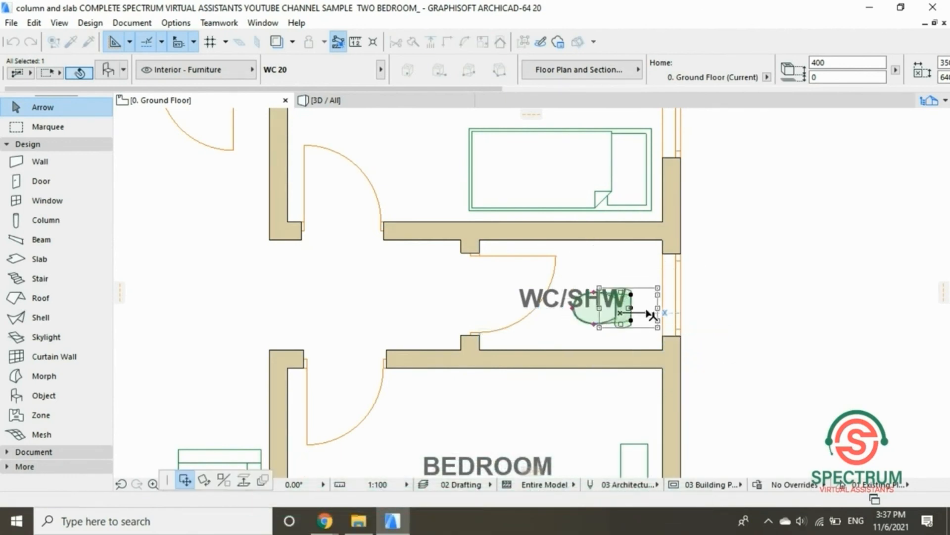
scroll(462, 271, "down", 5)
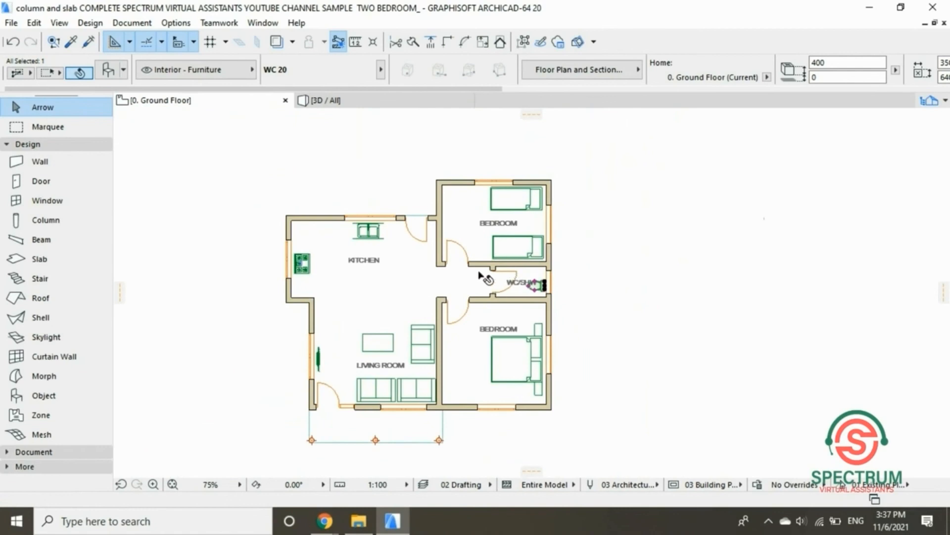
scroll(393, 360, "up", 2)
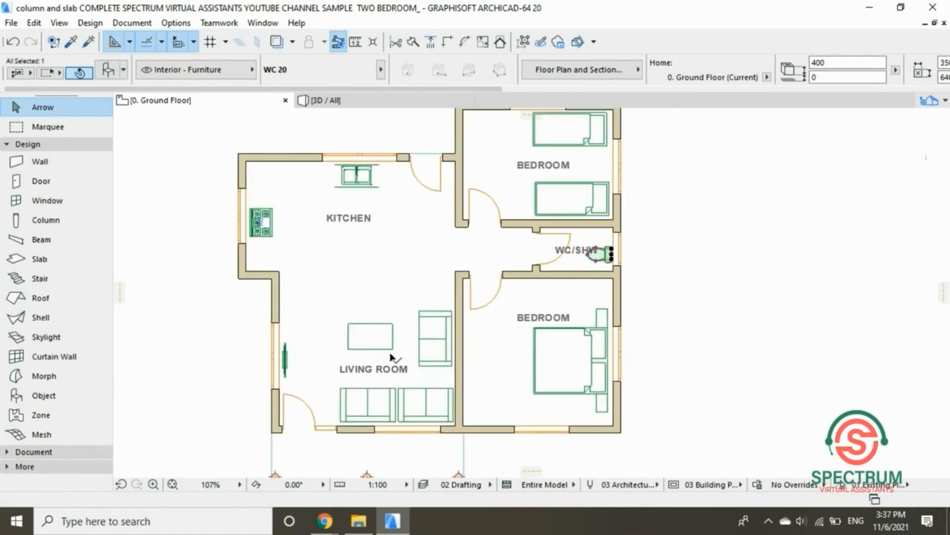
left_click(714, 222)
- Save the furnished two-bedroom project
scroll(722, 311, "down", 2)
scroll(517, 305, "up", 1)
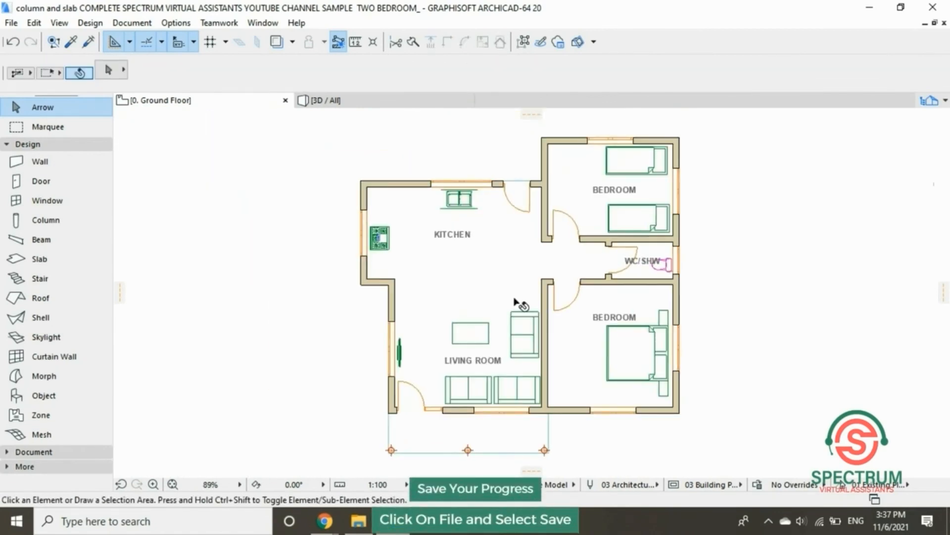
left_click(11, 23)
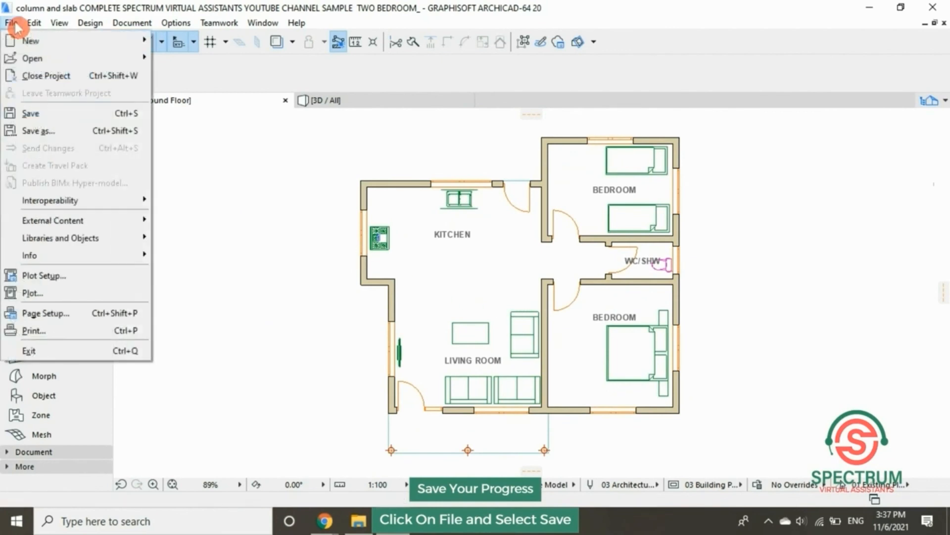
left_click(73, 114)
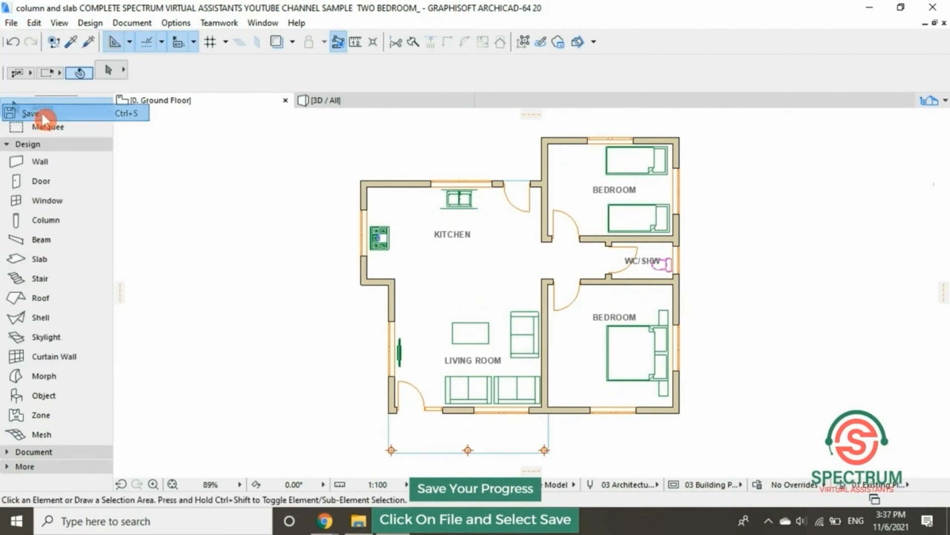